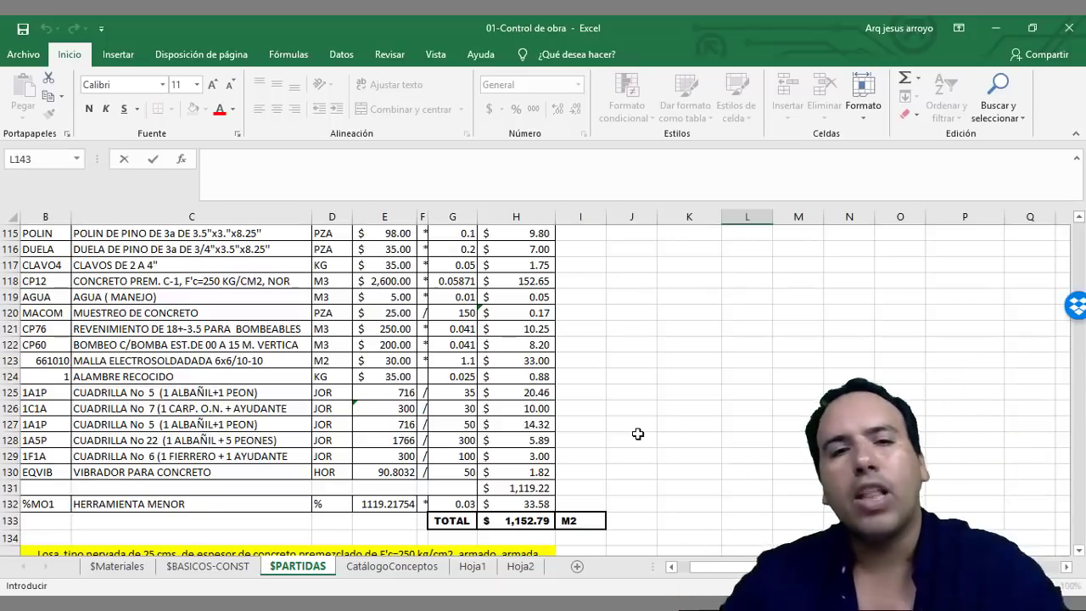
Step: Review the price breakdowns for the beam-and-block slab and the 25 cm ribbed slab on the $PARTIDAS sheet
scroll(638, 434, up, 2)
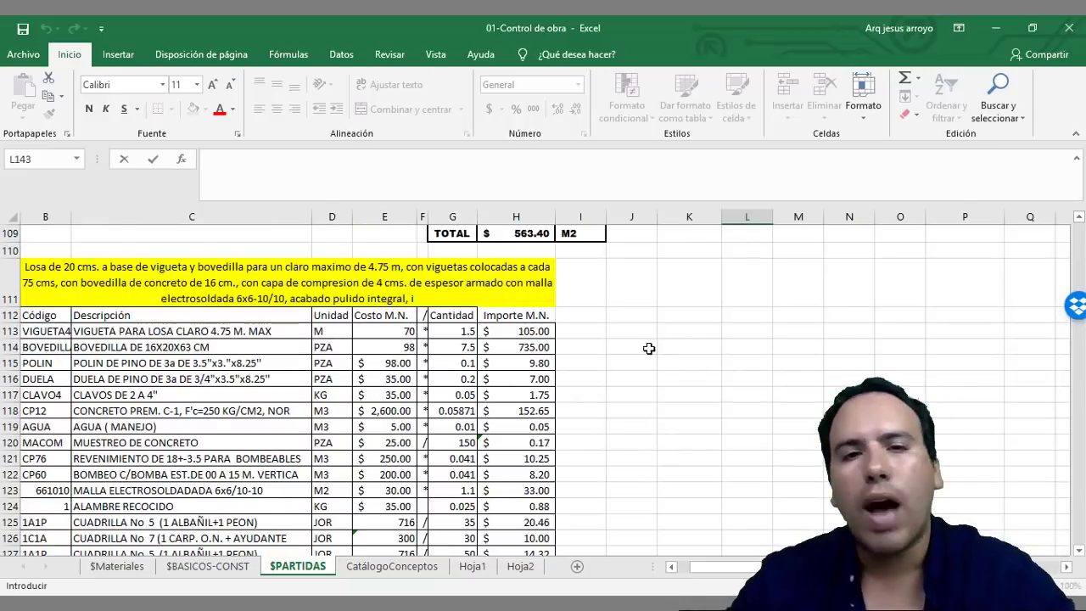
scroll(649, 348, down, 1)
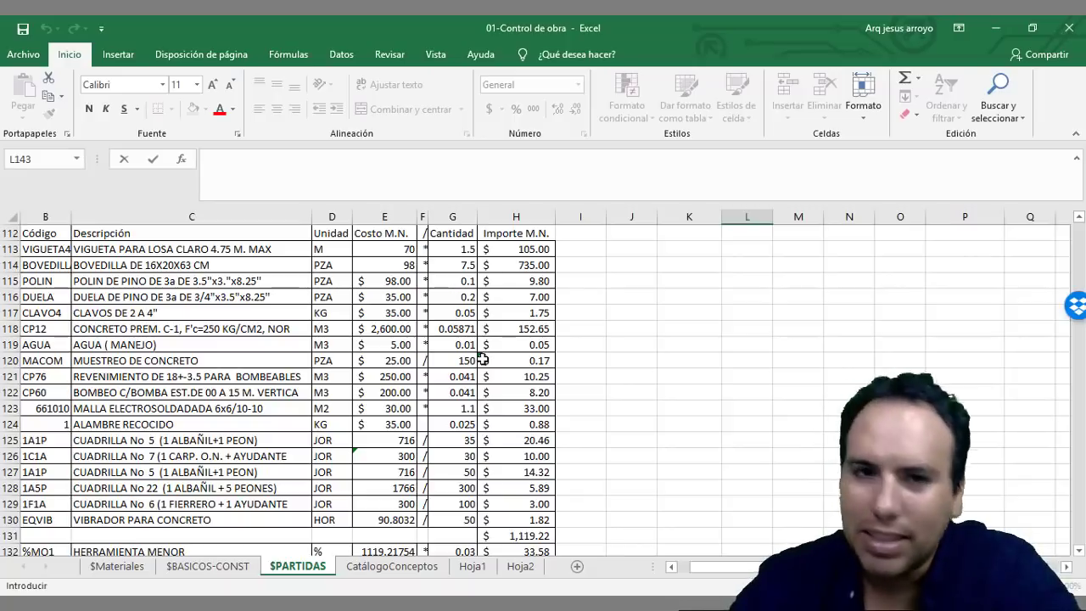
scroll(594, 362, down, 5)
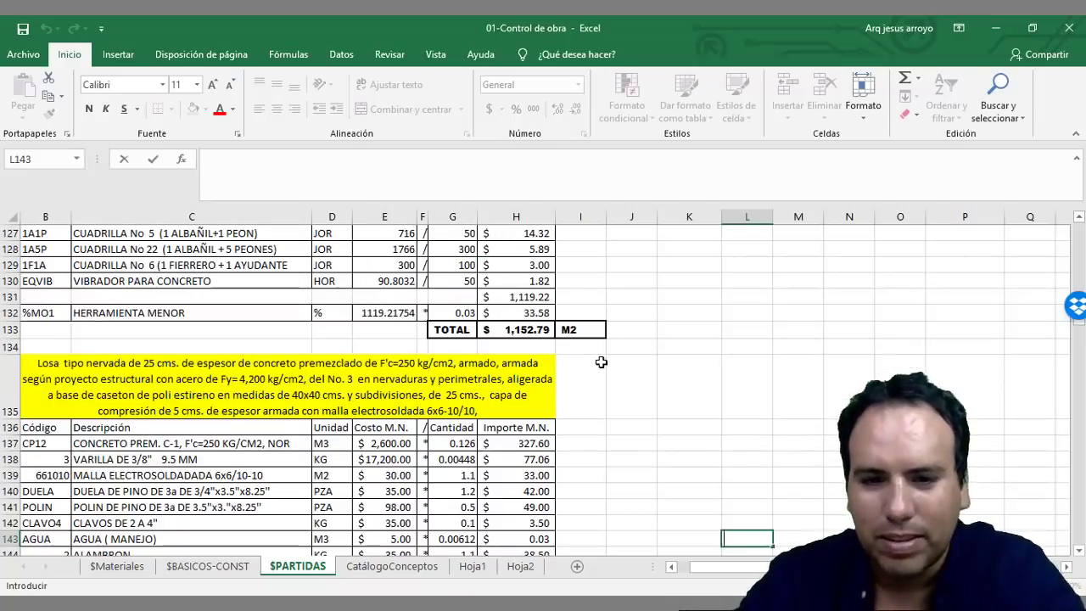
scroll(601, 363, down, 6)
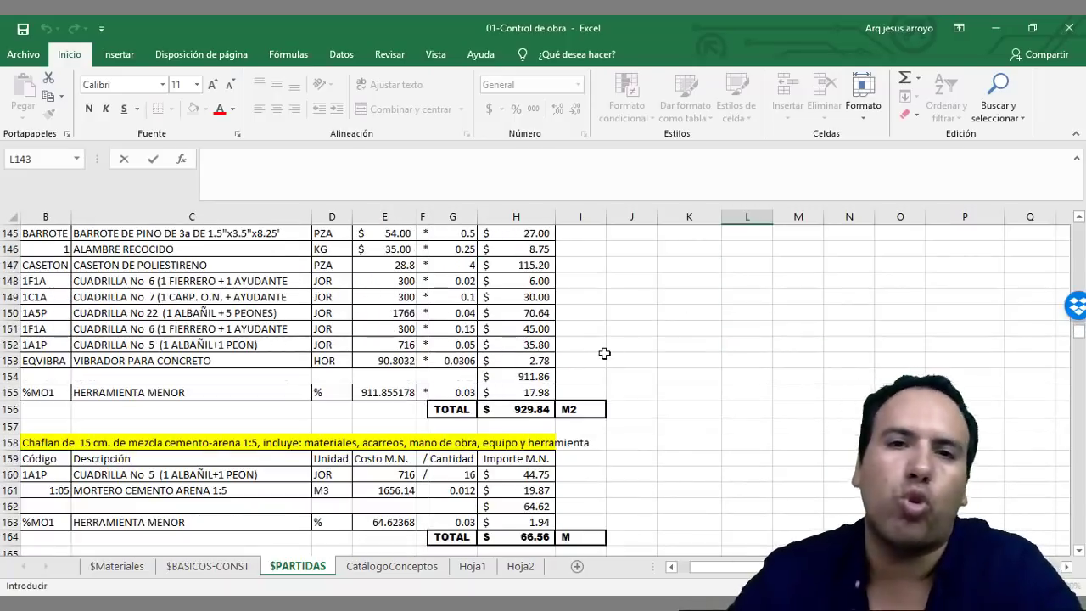
scroll(604, 353, down, 3)
scroll(606, 348, up, 4)
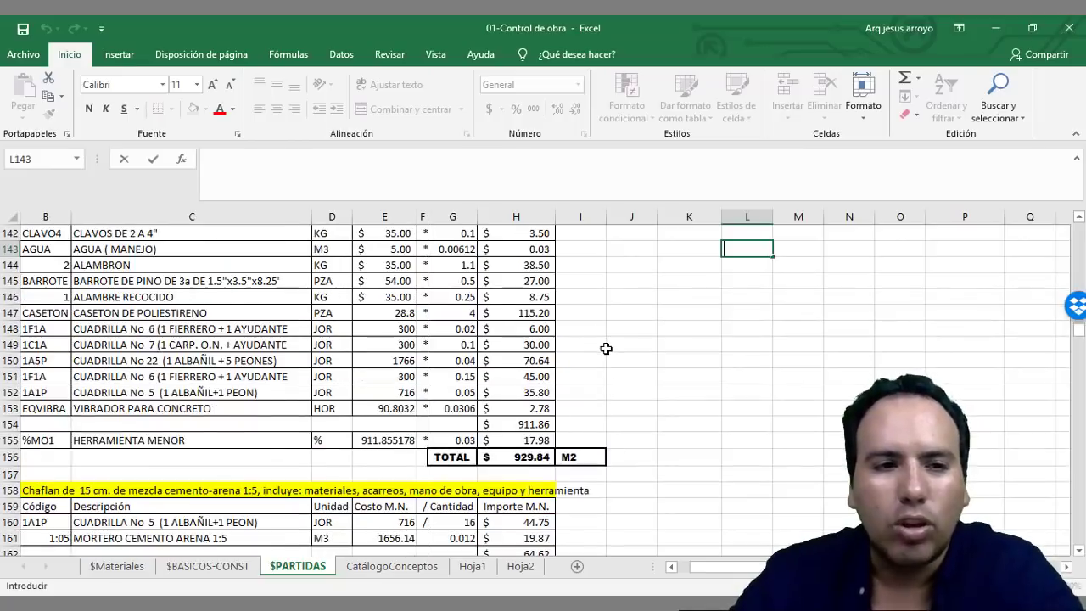
scroll(606, 348, up, 5)
scroll(607, 348, down, 3)
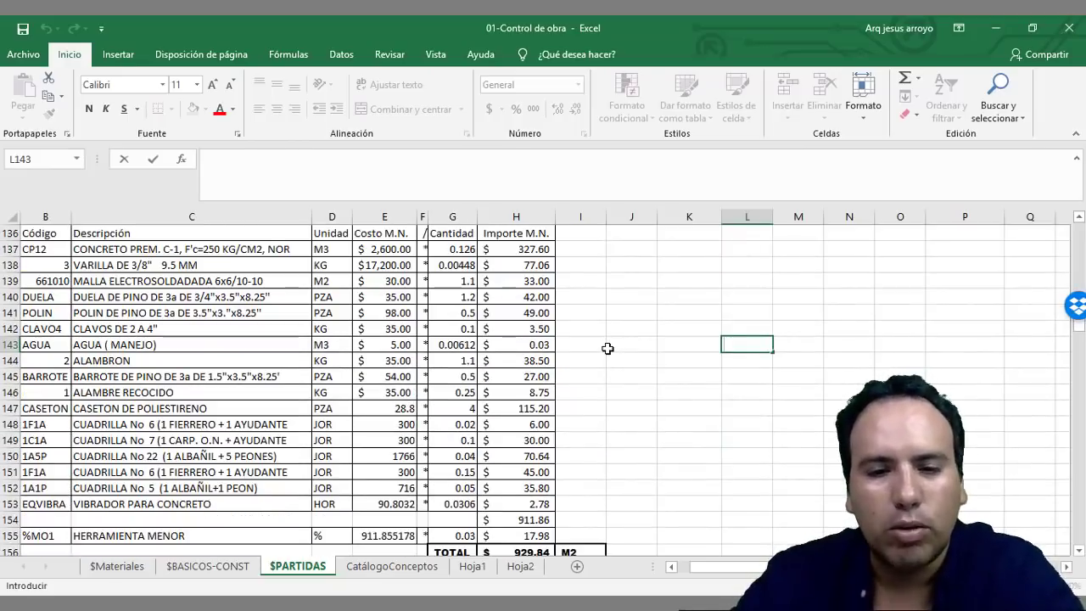
scroll(607, 348, down, 1)
Step: Inspect the ribbed slab's total formula in H156 and the premixed concrete quantity in G137
click(533, 506)
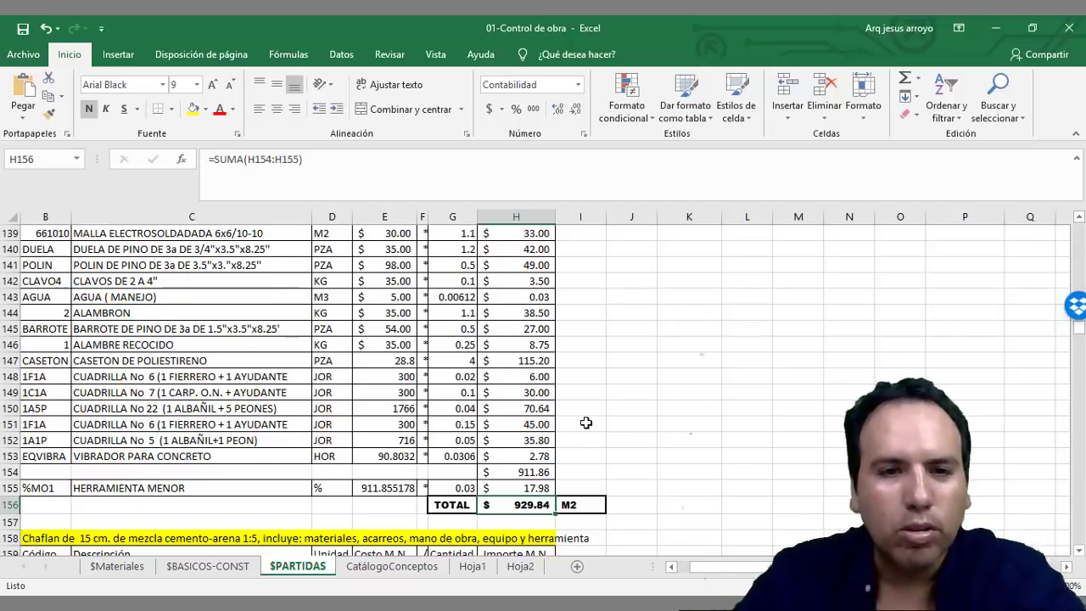
scroll(587, 422, up, 2)
scroll(599, 402, down, 1)
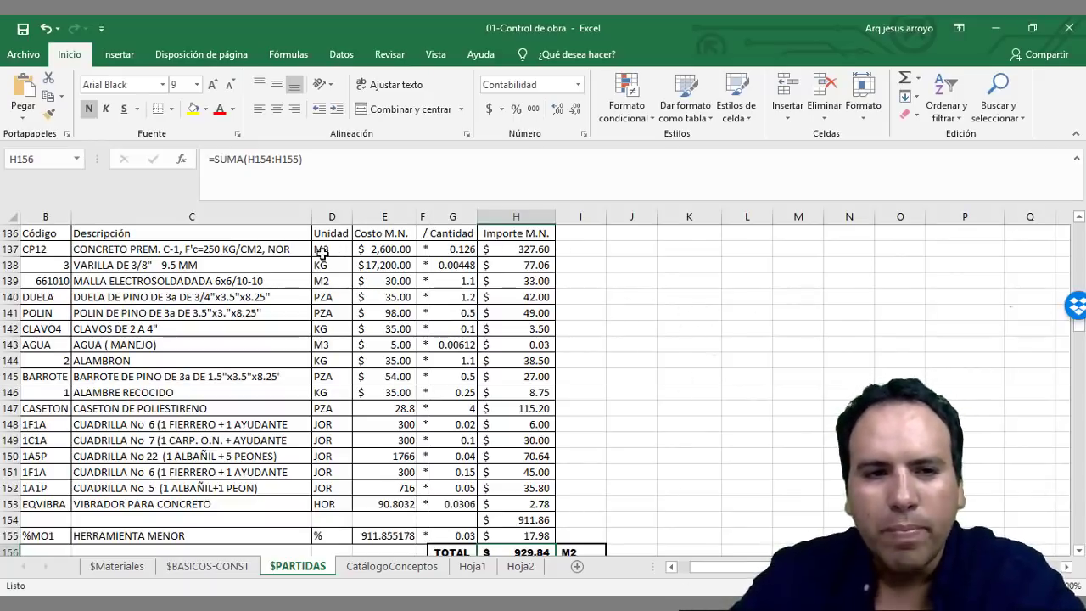
click(726, 252)
click(696, 251)
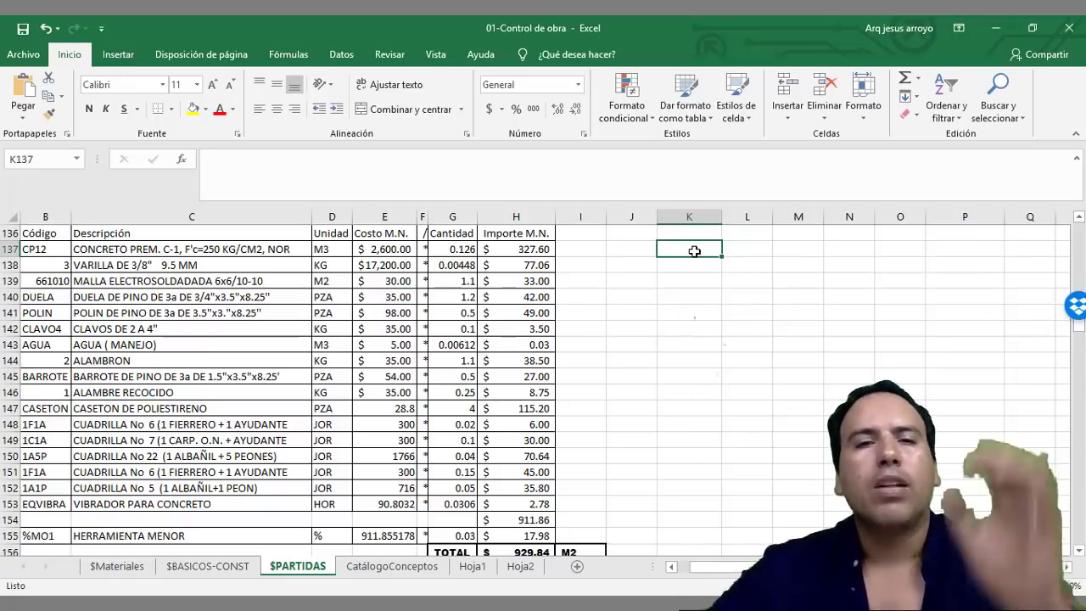
click(460, 251)
click(709, 278)
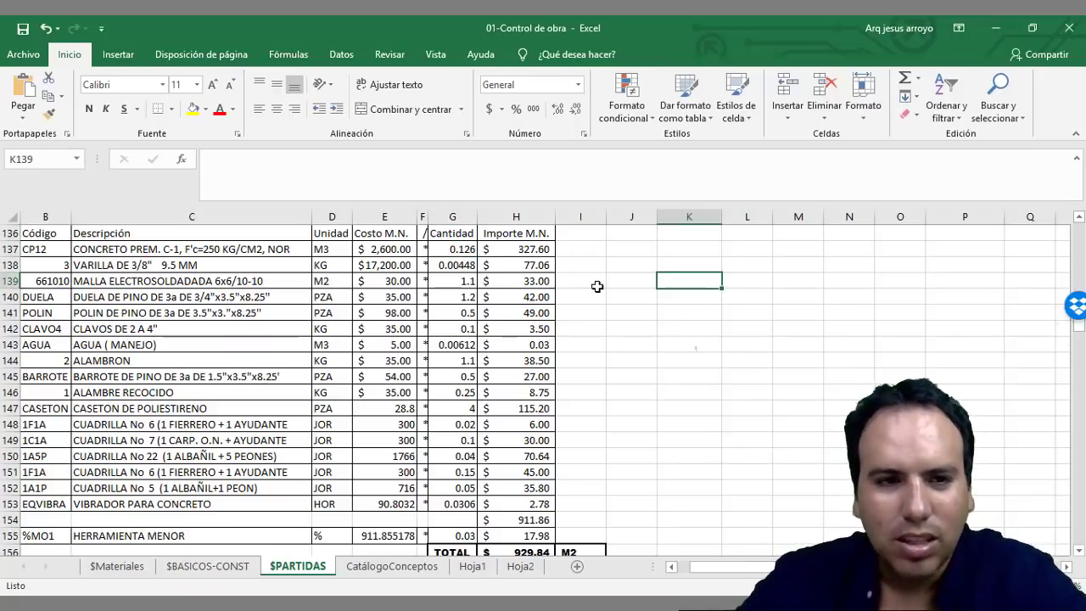
click(449, 249)
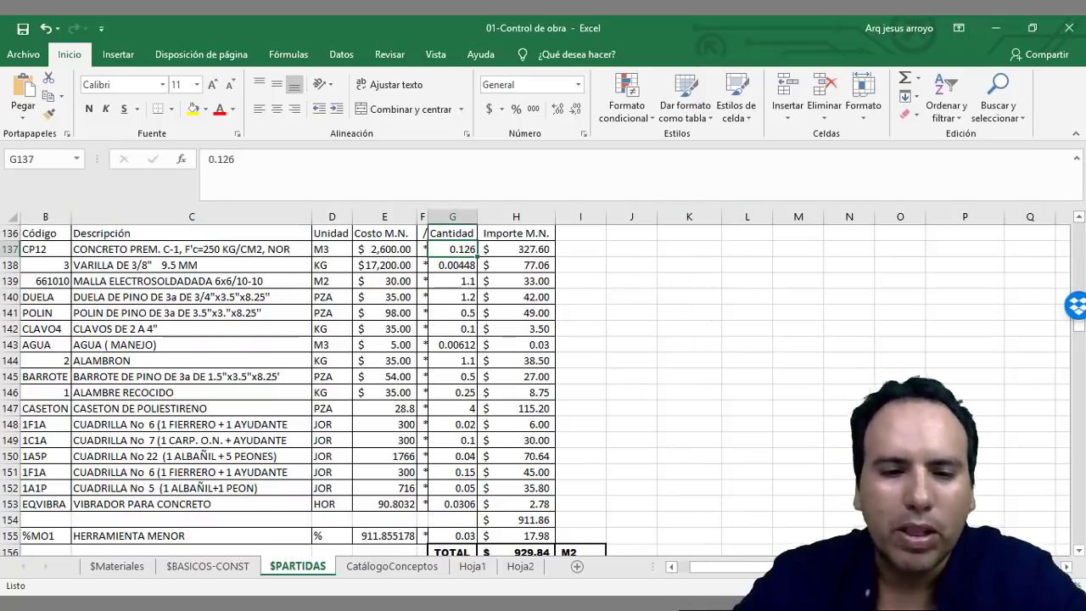
Step: Switch to ARCHICAD and examine the Detalle de Losas Reticulares sections on the W-01 worksheet
key(alt+Tab)
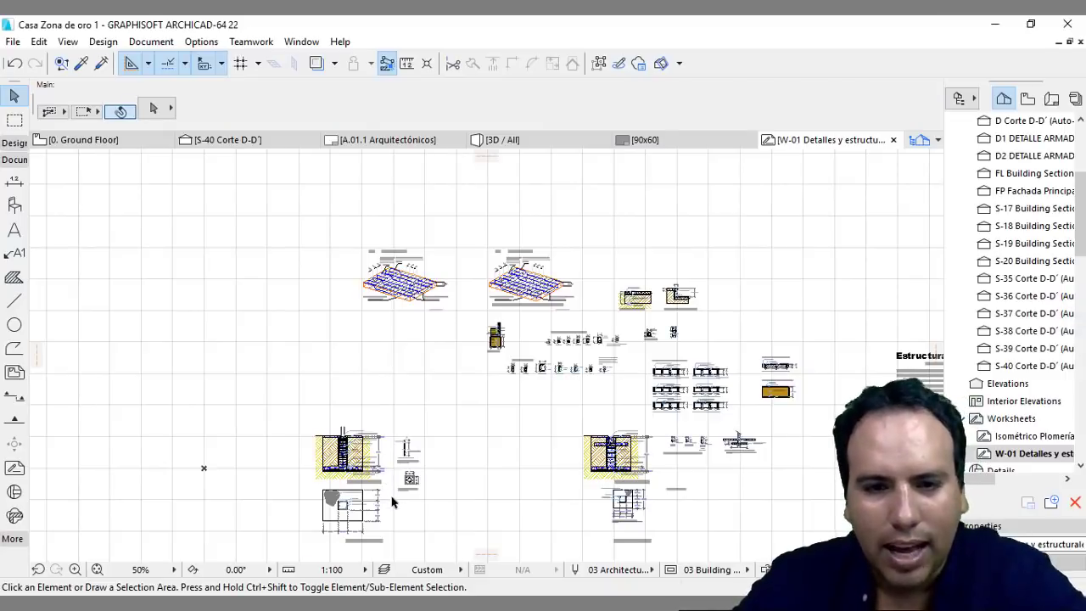
scroll(728, 365, up, 10)
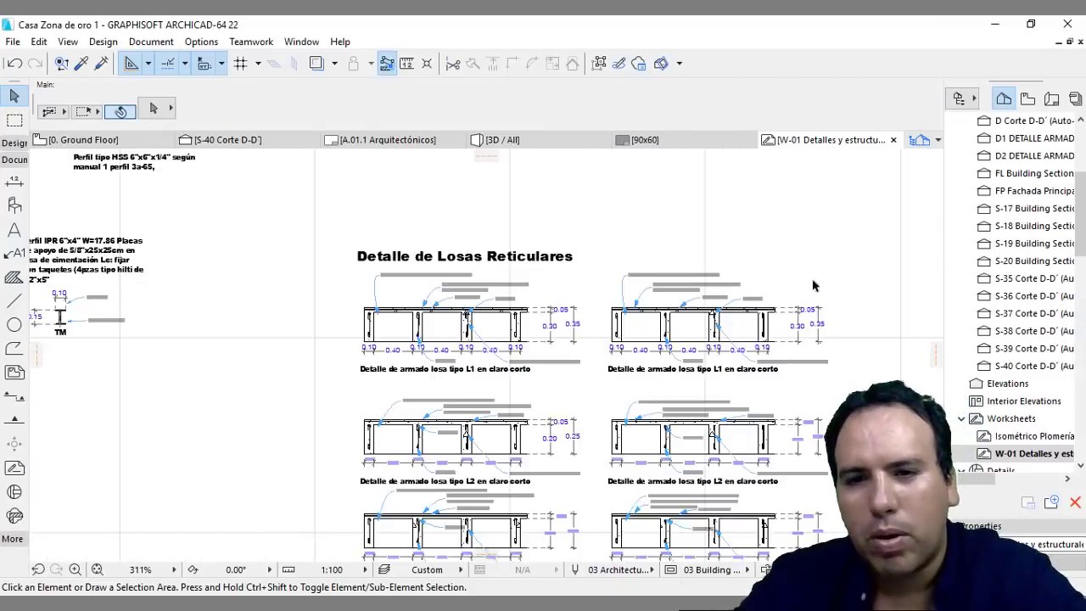
scroll(728, 365, up, 3)
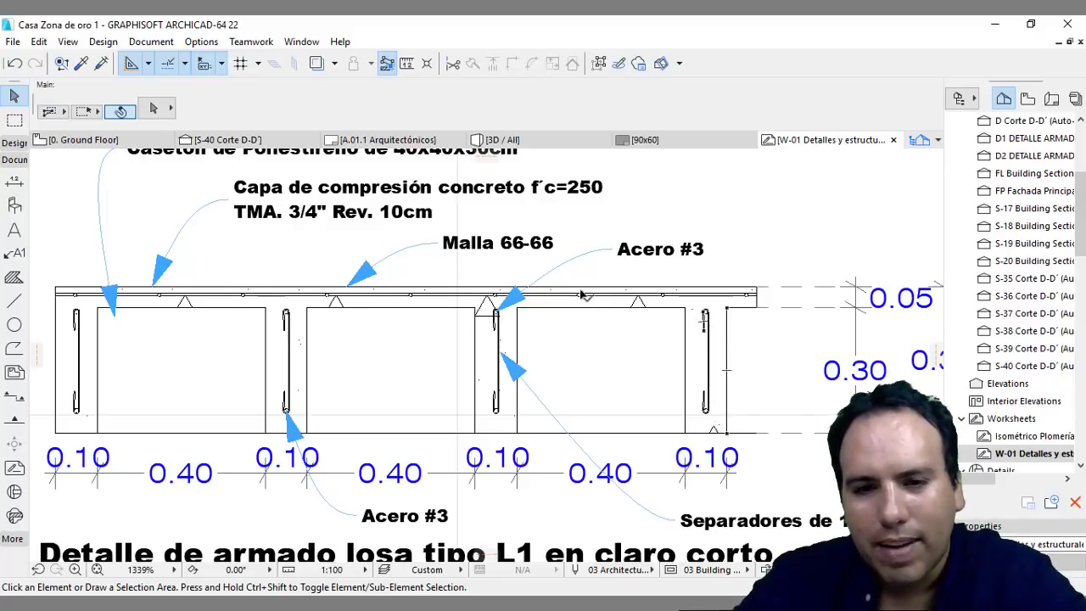
scroll(586, 299, down, 3)
scroll(590, 307, down, 5)
scroll(424, 464, up, 5)
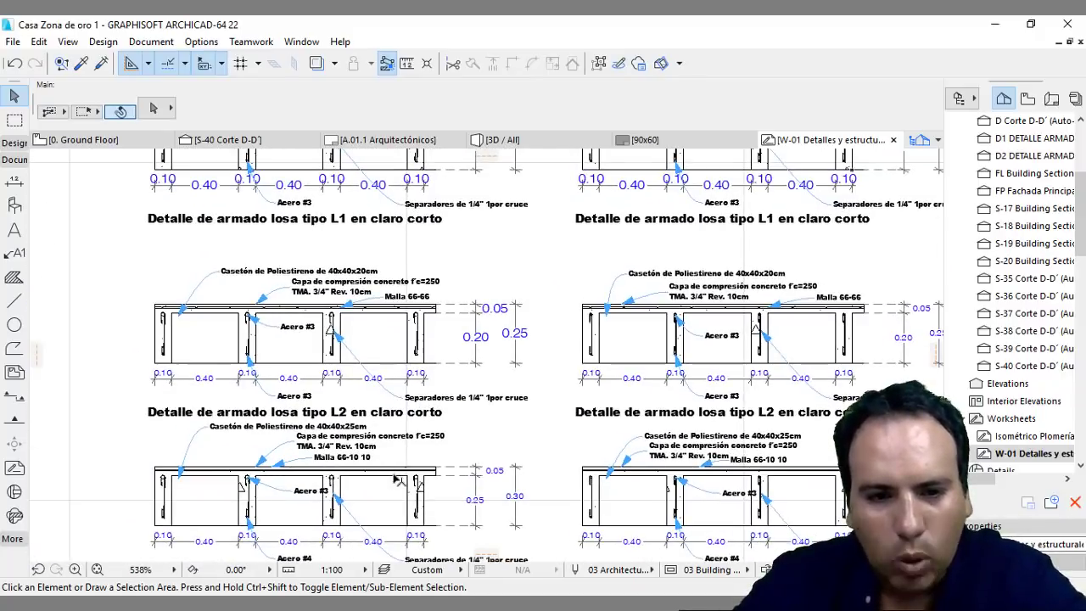
scroll(410, 468, down, 8)
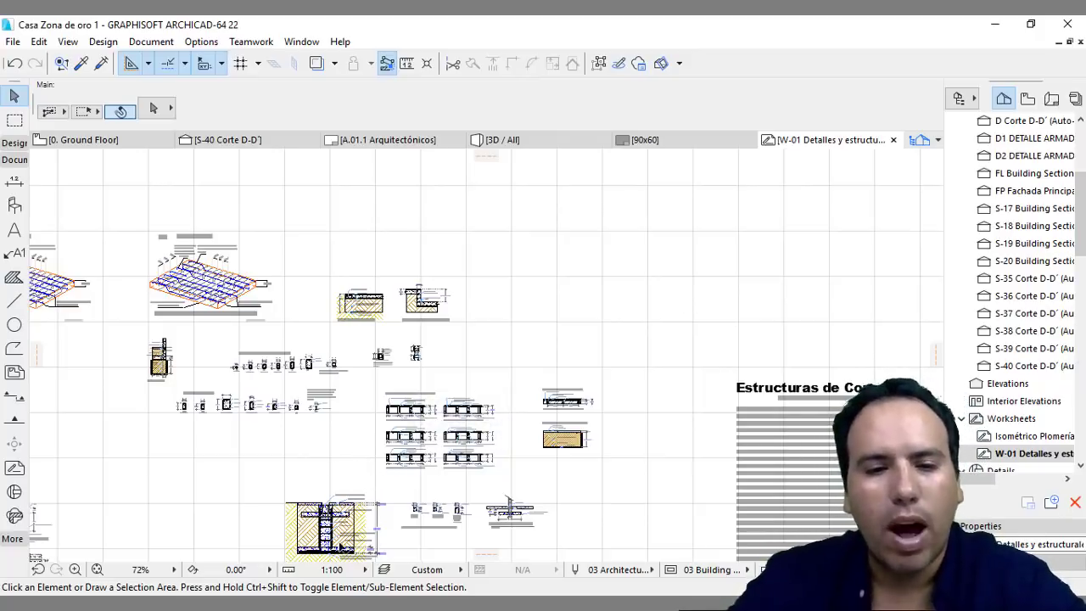
Step: On the ground floor plan, draw a square 1.00 m² fill over the four-cell slab sample's outline, matching its fill settings and placing the area label
click(91, 145)
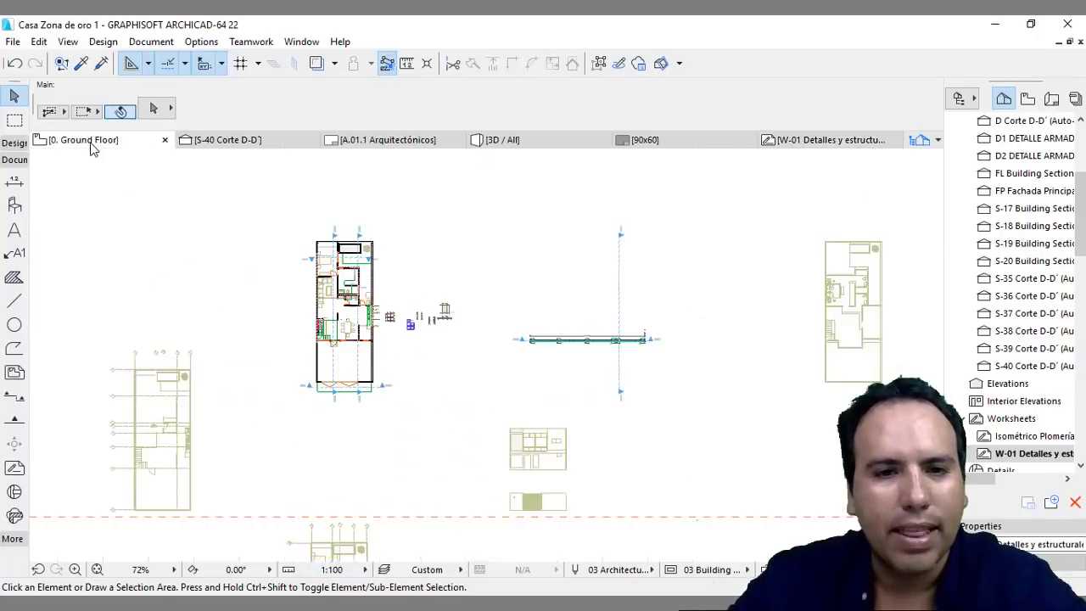
scroll(411, 327, up, 10)
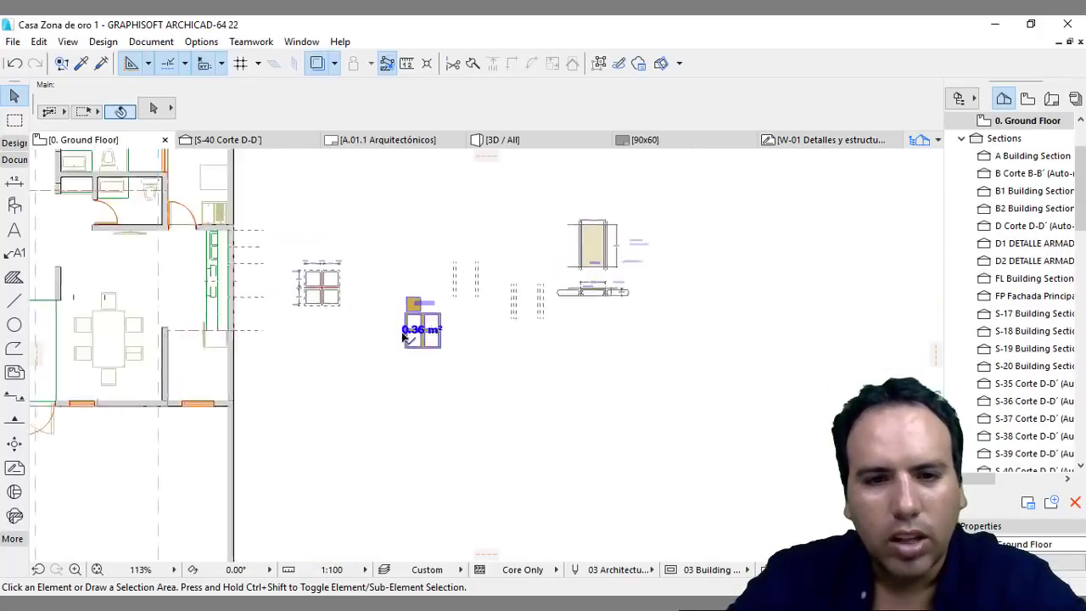
scroll(501, 365, down, 3)
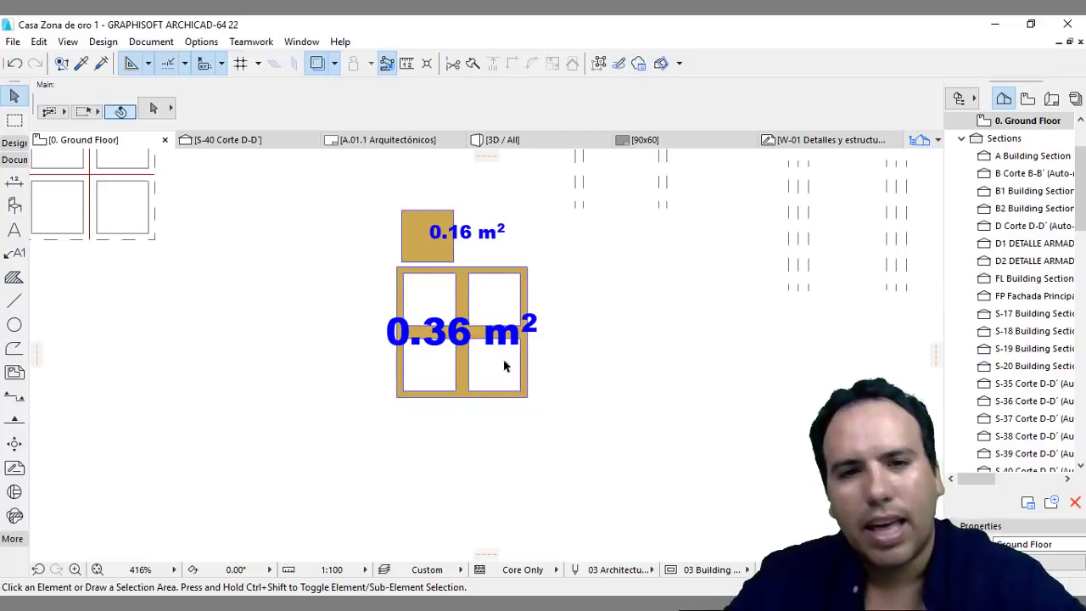
scroll(495, 372, up, 1)
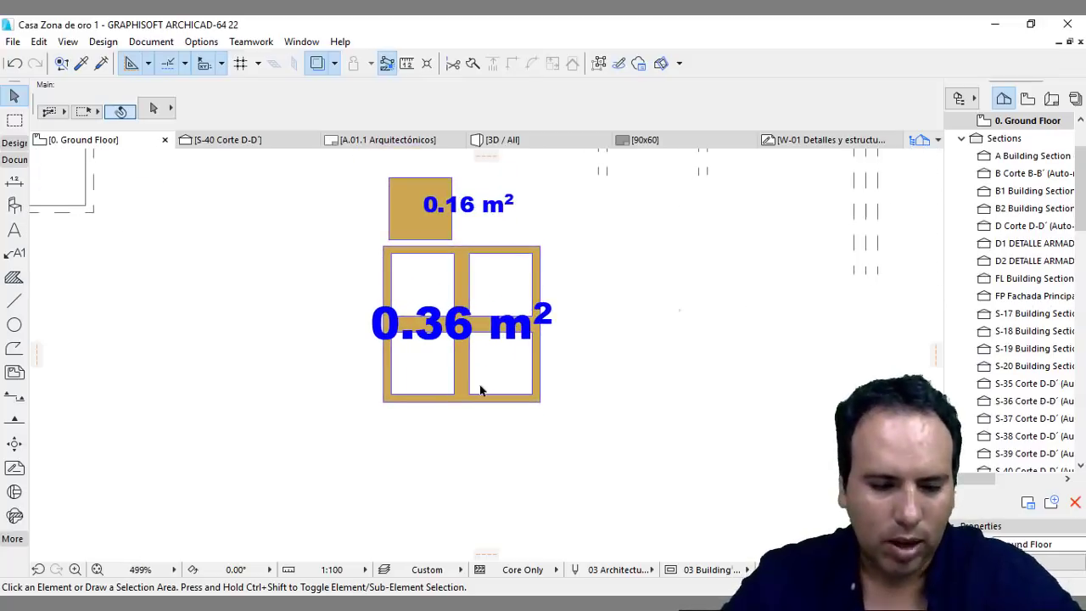
alt+click(471, 387)
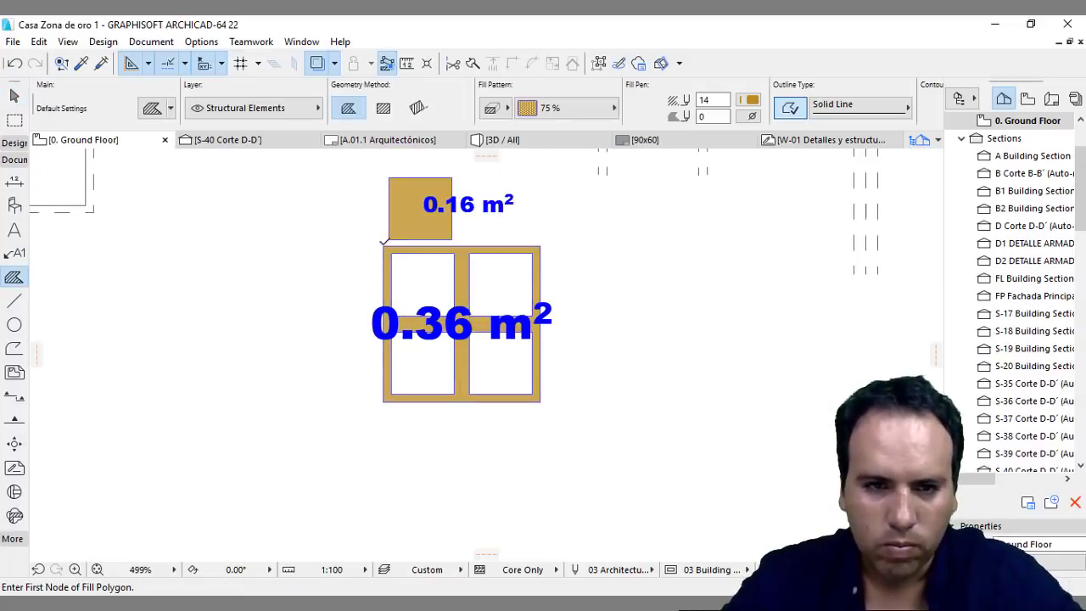
click(384, 246)
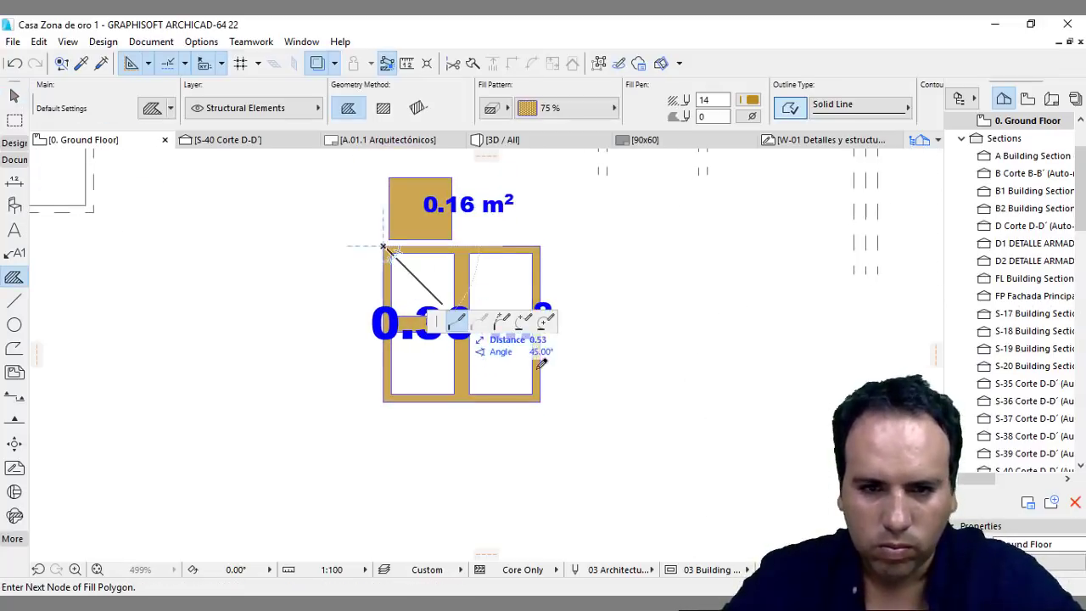
click(540, 246)
click(540, 400)
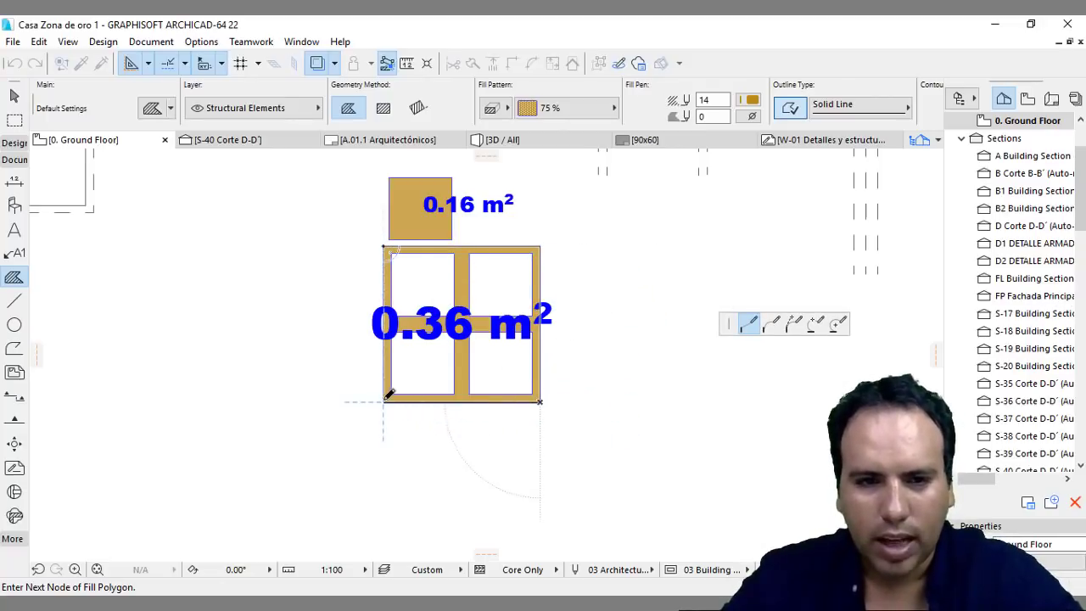
click(383, 401)
click(384, 246)
click(446, 293)
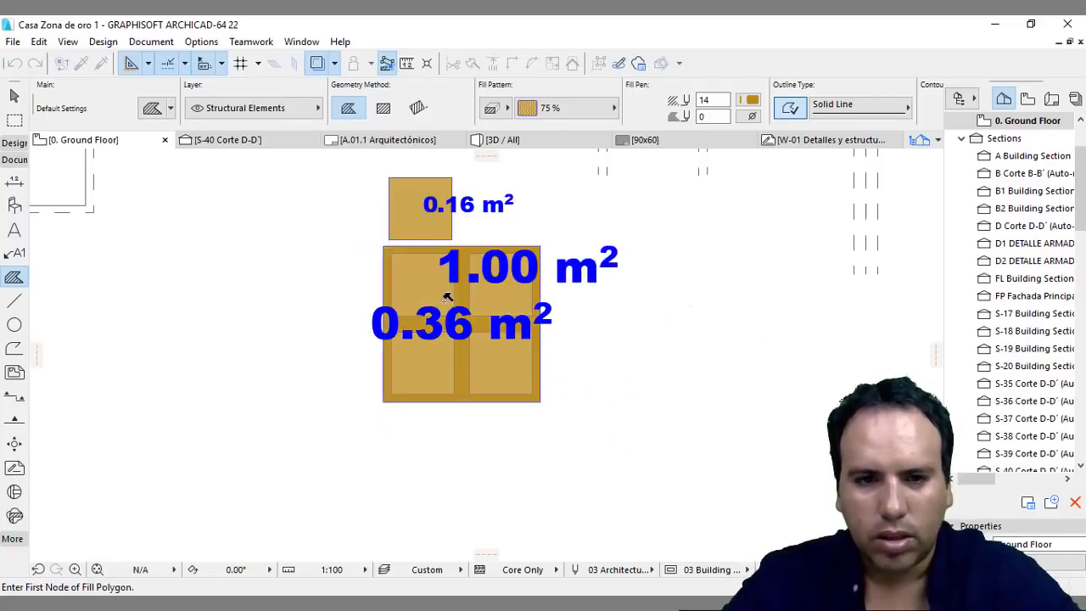
Step: Move the solid 1.00 m² fill with its area label clear of the four-cell slab sample, into the empty space beside it
key(Escape)
click(434, 286)
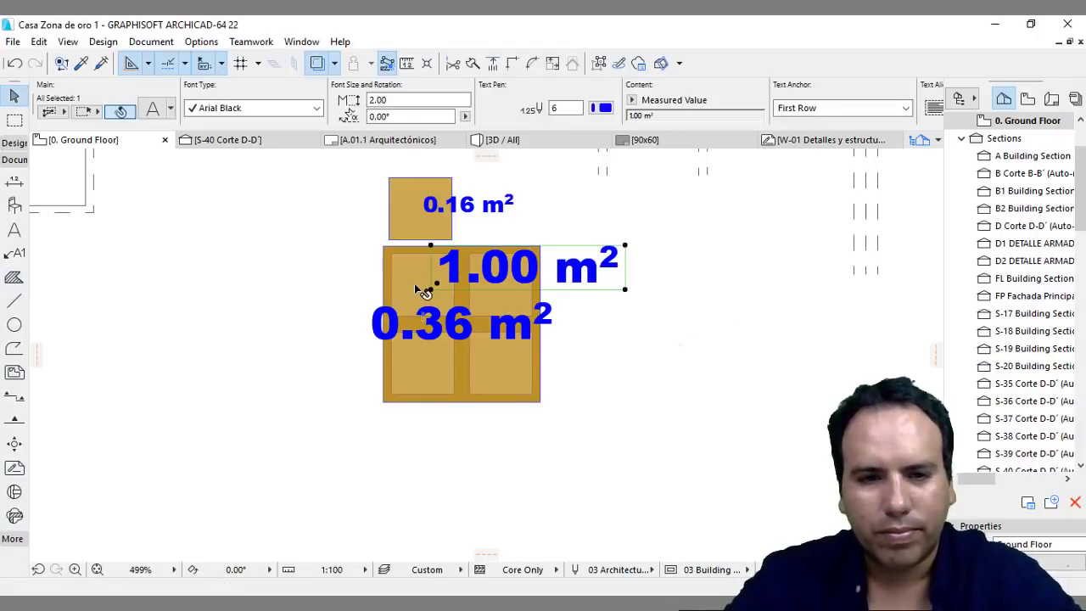
click(424, 303)
drag(425, 307, 673, 334)
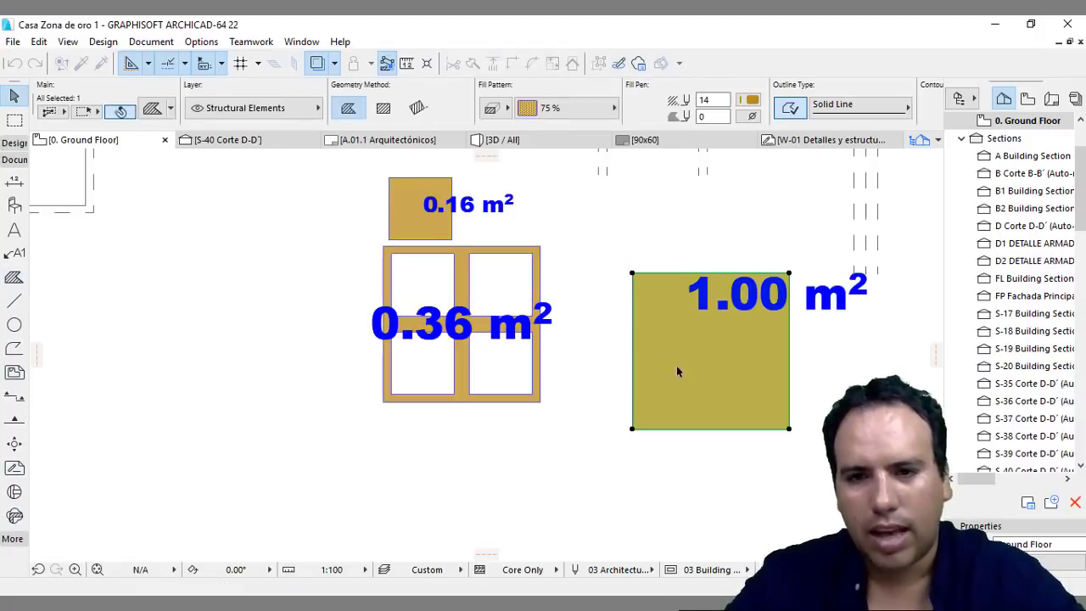
key(Escape)
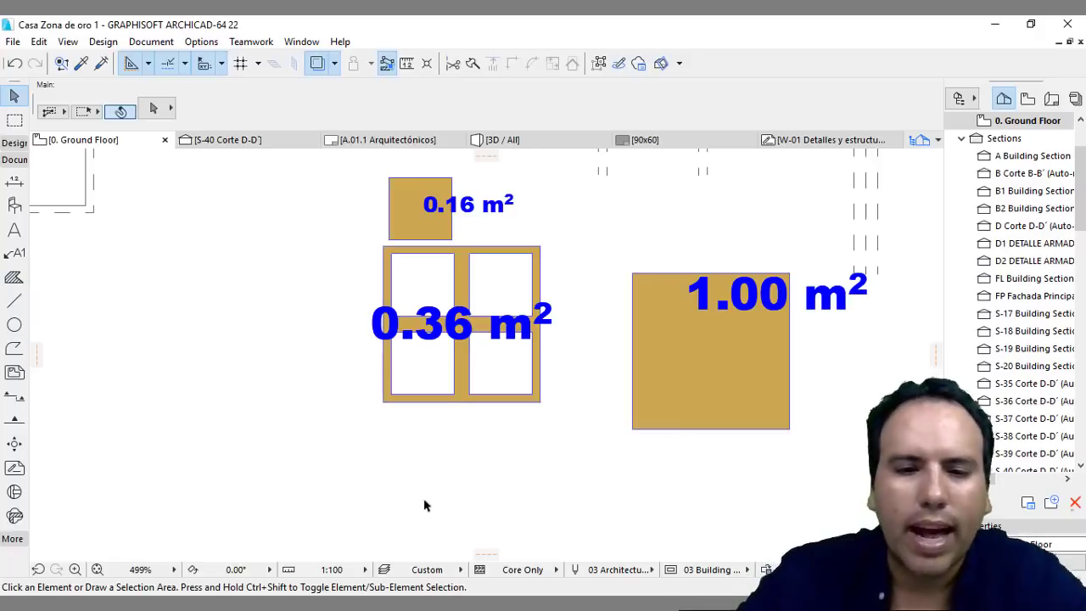
Step: Open the Calculator beside the fill areas and begin a multiplication with 1
key(super)
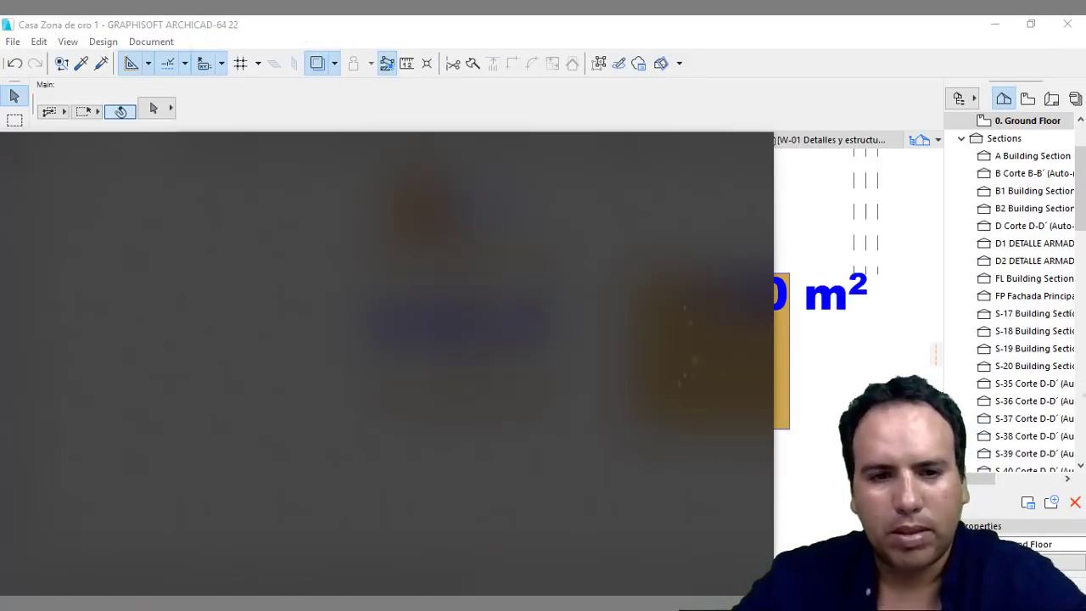
click(547, 224)
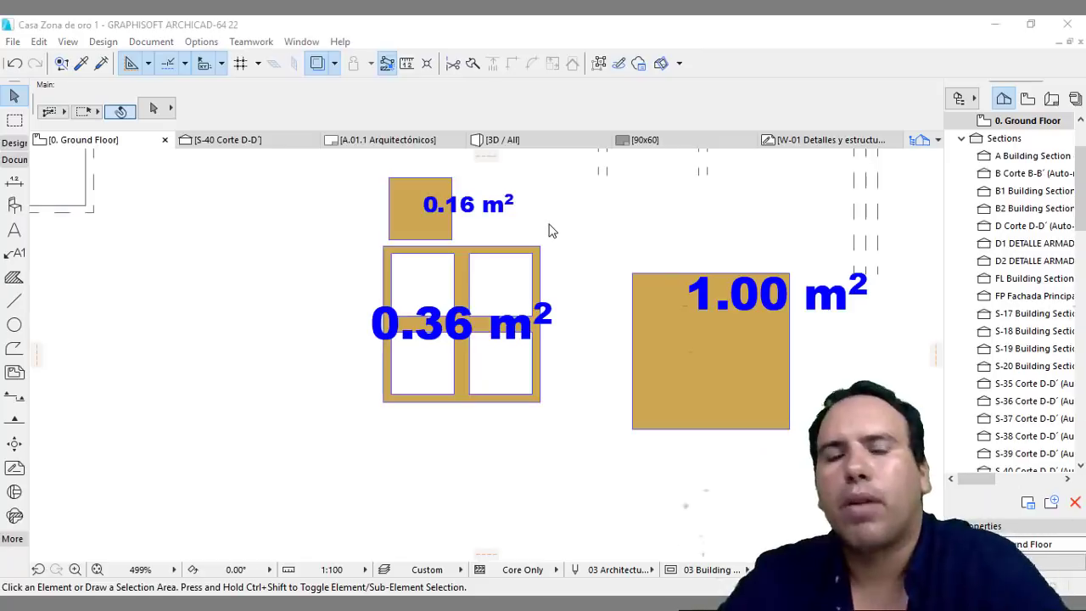
drag(403, 94, 228, 120)
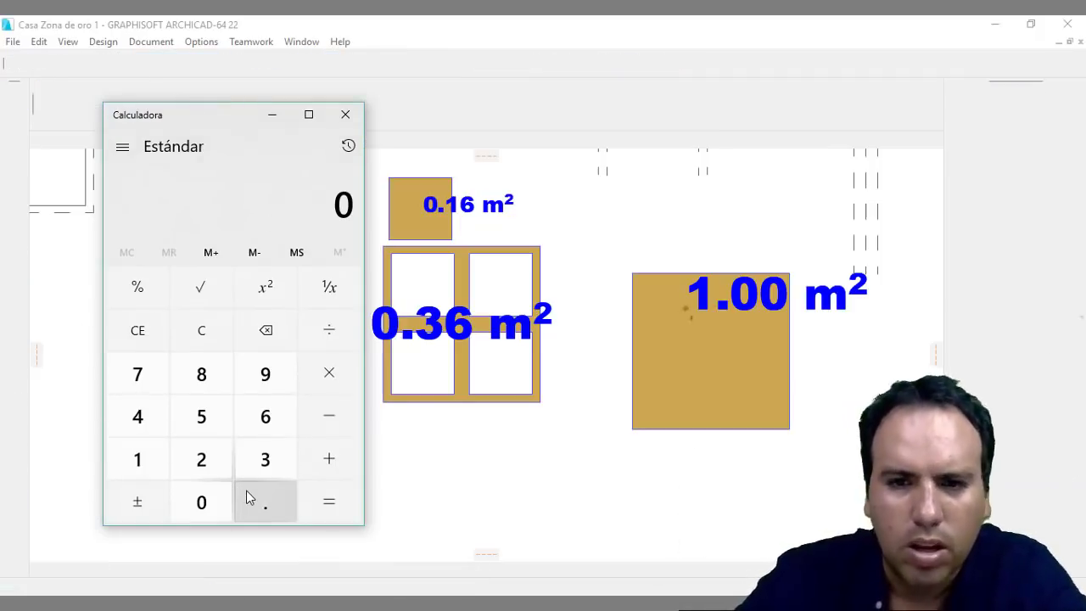
key(1)
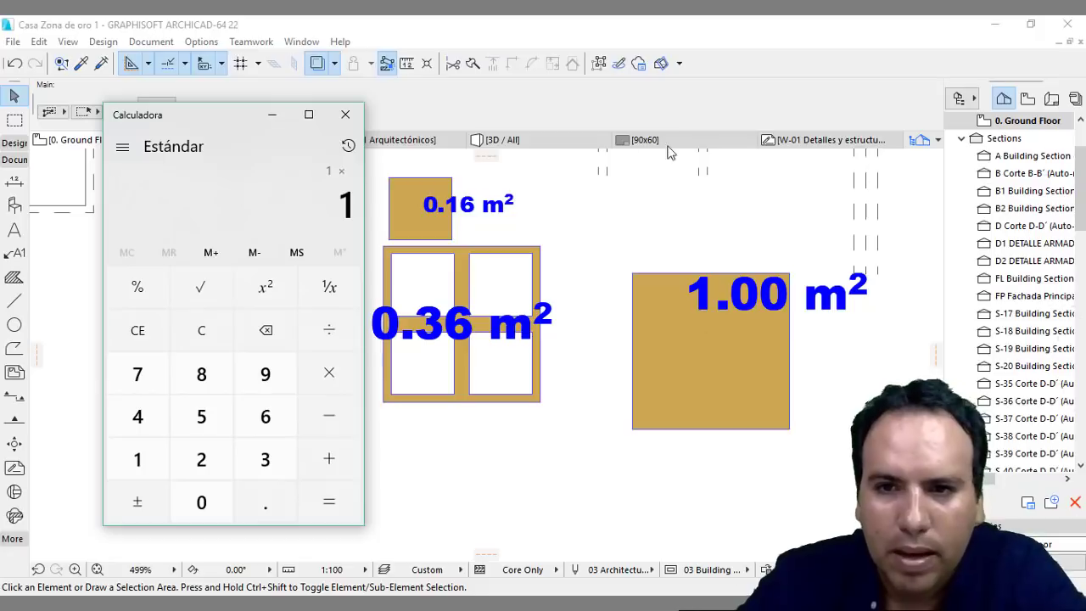
Step: Examine the compression layer and rib dimensions in the slab section with Acero #6 on the W-01 worksheet
click(788, 140)
scroll(433, 395, up, 10)
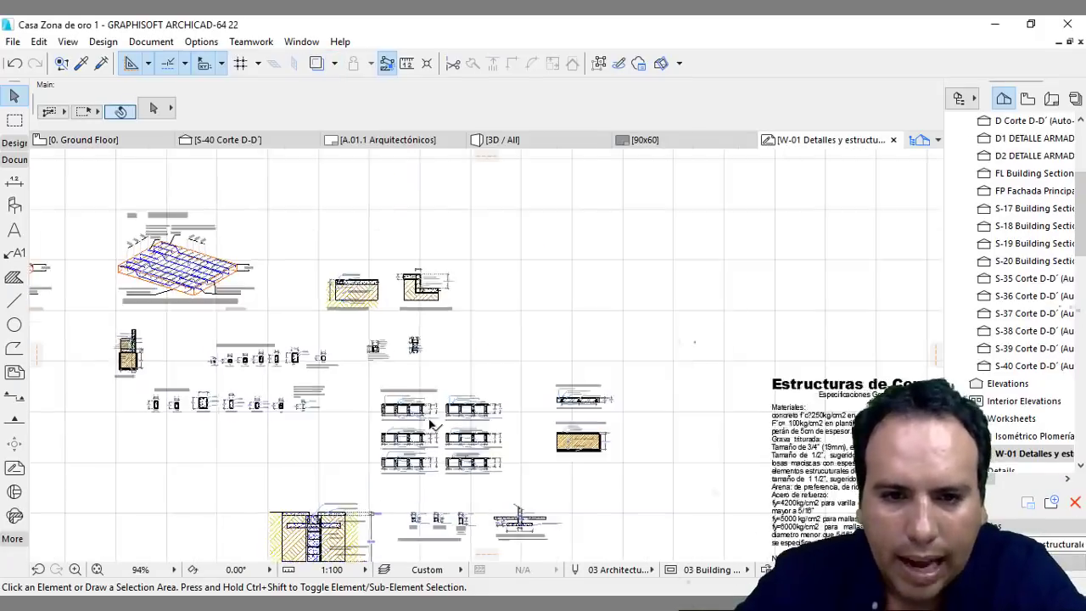
scroll(433, 394, up, 6)
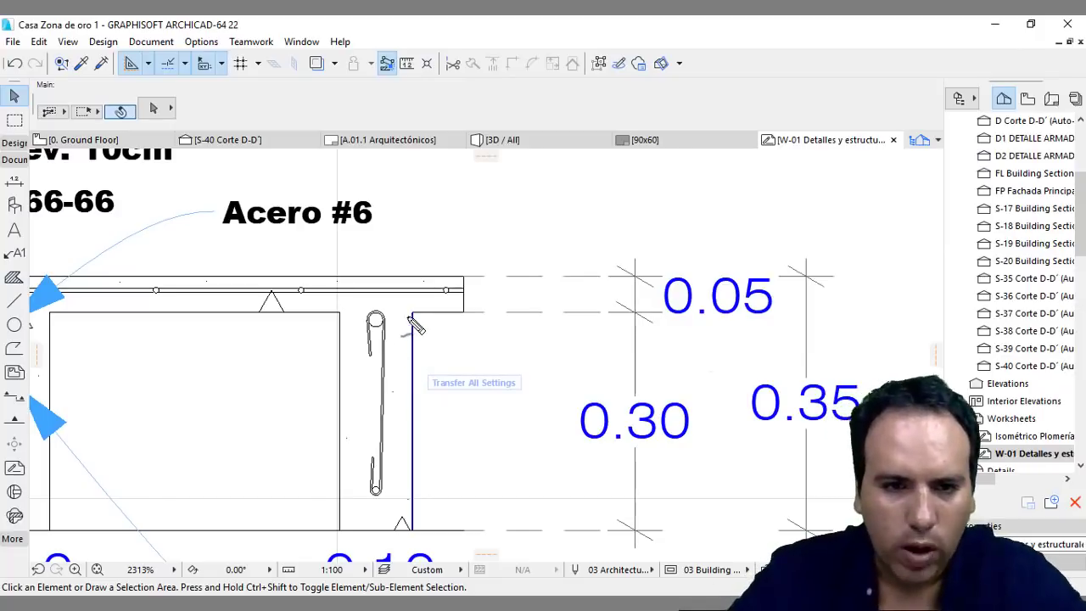
mouse_move(337, 440)
mouse_down()
mouse_move(370, 538)
mouse_move(410, 520)
mouse_move(422, 319)
mouse_move(403, 313)
mouse_move(424, 312)
mouse_move(456, 280)
mouse_move(459, 289)
mouse_move(421, 285)
mouse_move(400, 307)
mouse_move(200, 297)
mouse_up()
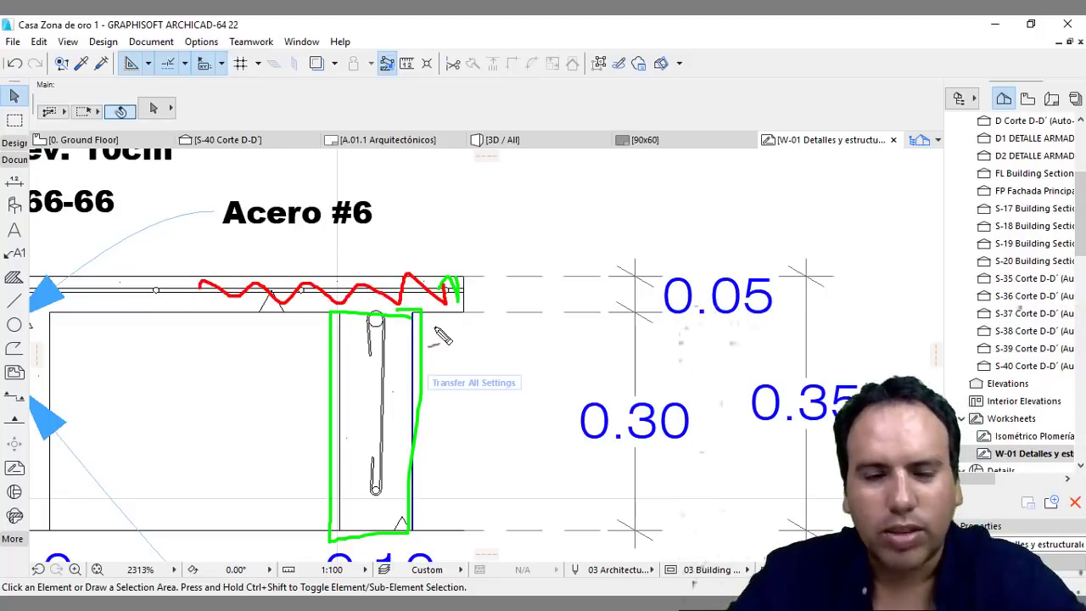
key(Escape)
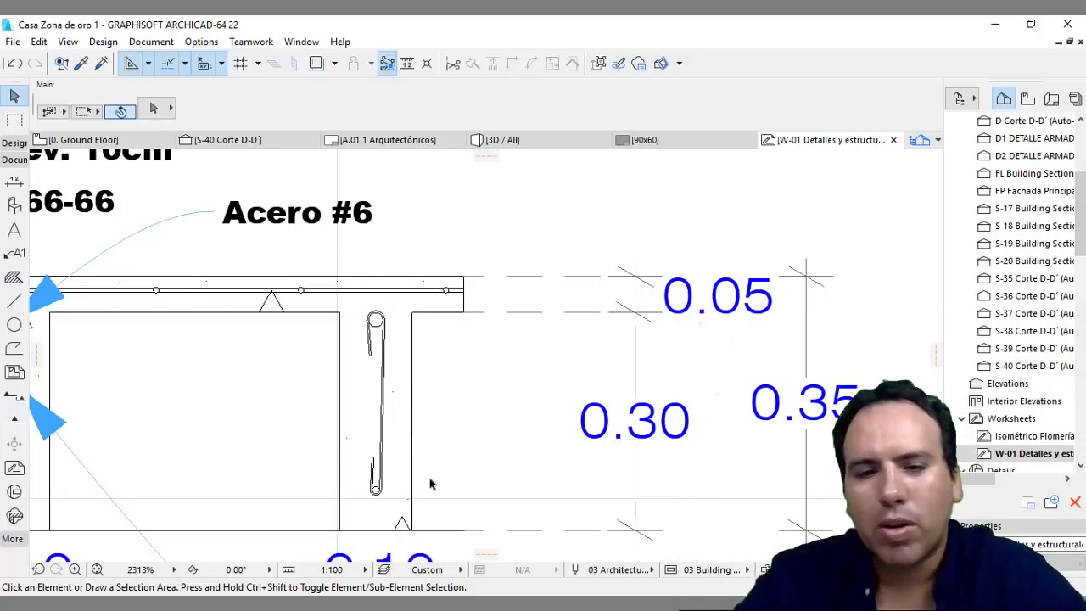
Step: Calculate 1 × 0.05 in the Calculator for the compression layer's concrete volume, clear it and return to the W-01 worksheet
key(alt+Tab)
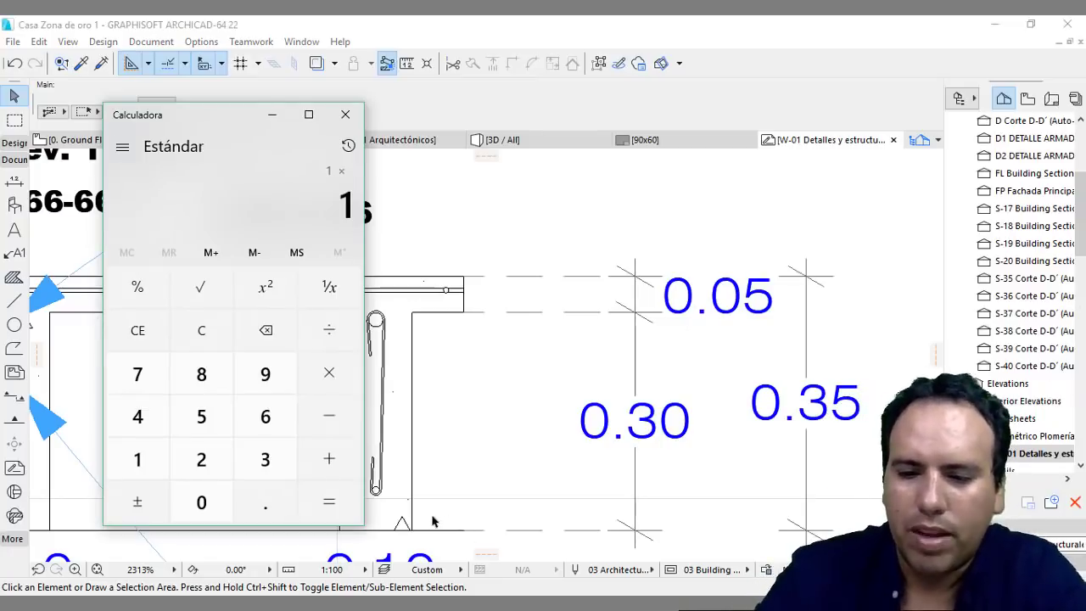
text(0)
text(1*.05)
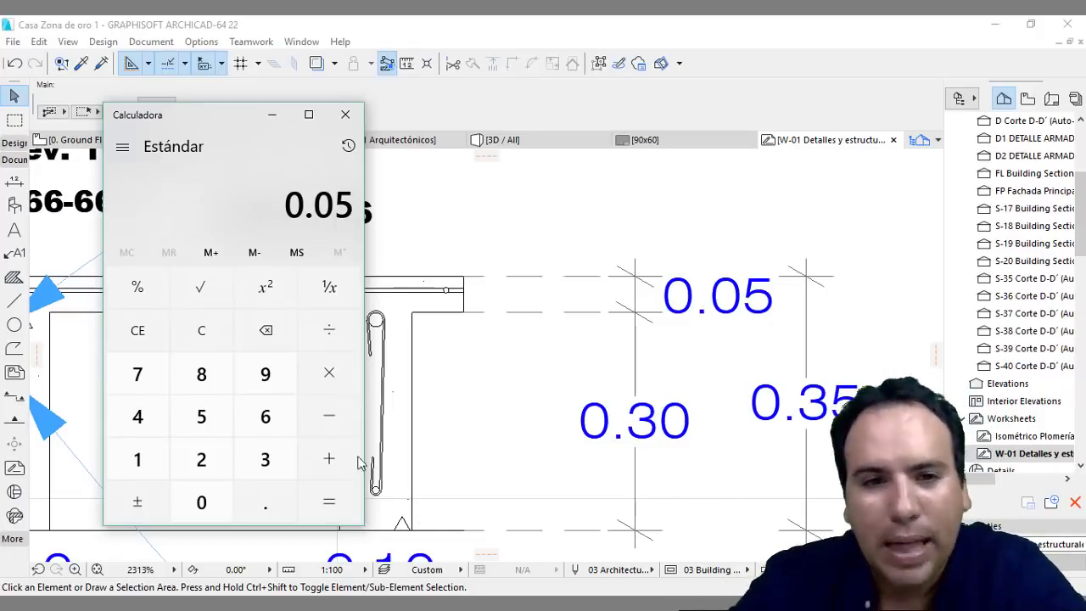
click(201, 330)
click(487, 388)
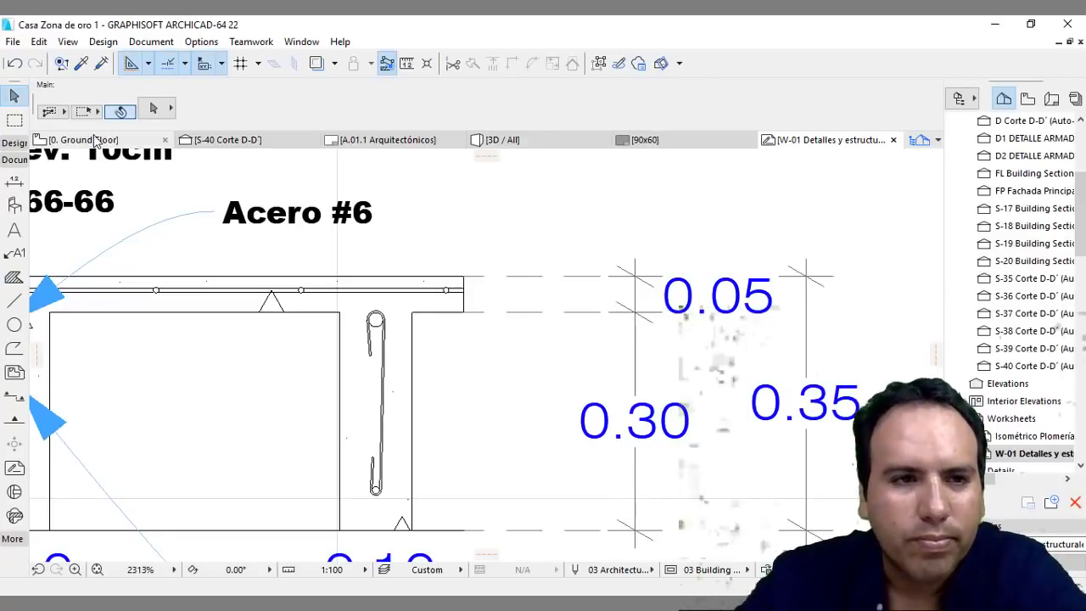
Step: Examine the rib and cell dimensions of the four-cell slab sample on the ground floor plan
click(127, 140)
scroll(315, 250, down, 3)
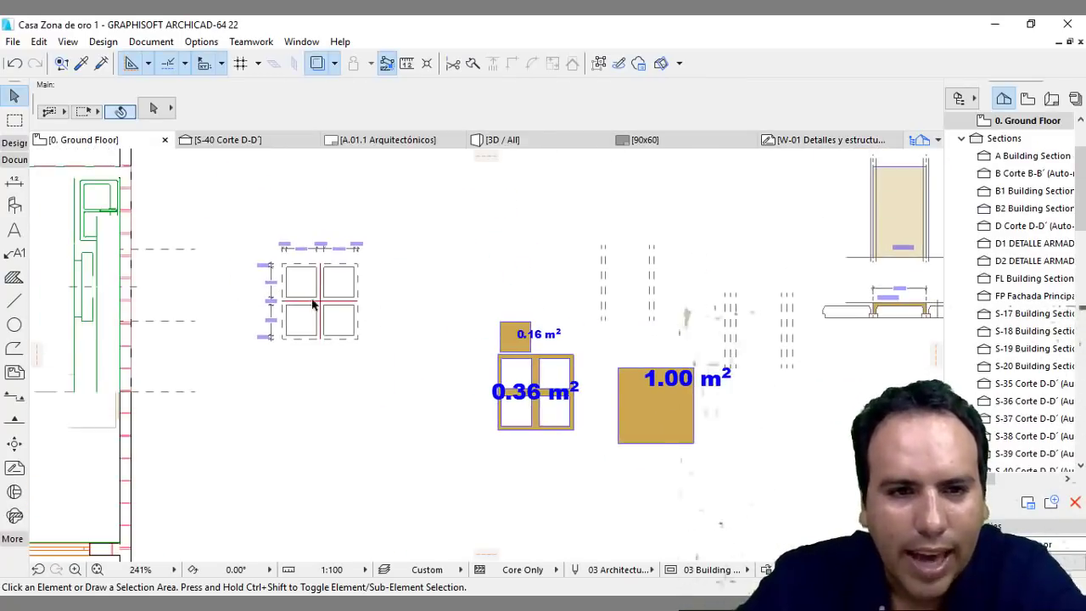
scroll(315, 250, up, 3)
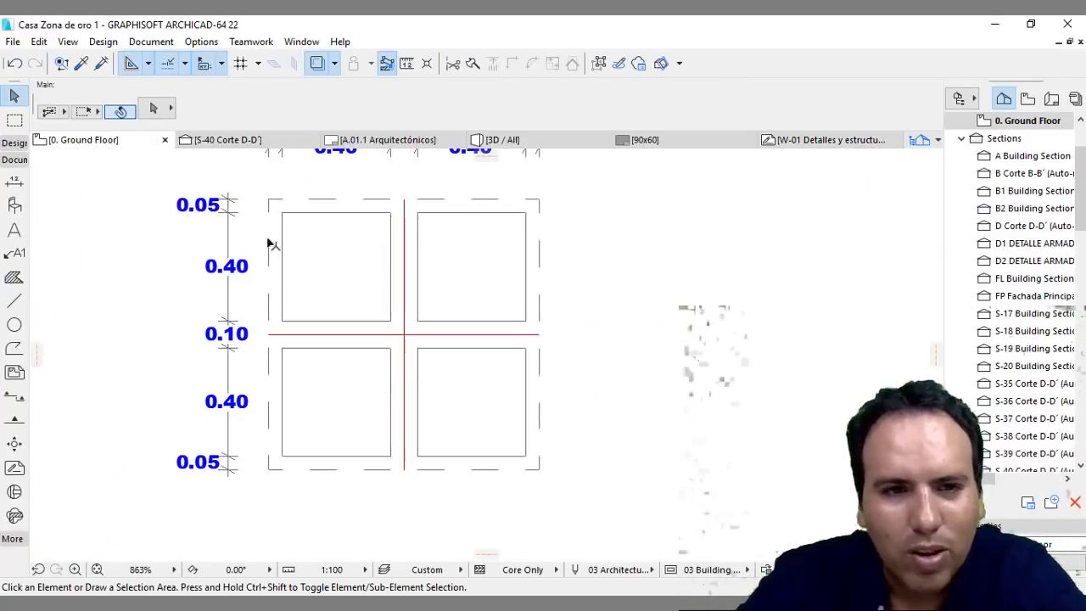
scroll(272, 238, down, 3)
scroll(305, 305, up, 1)
scroll(293, 278, up, 1)
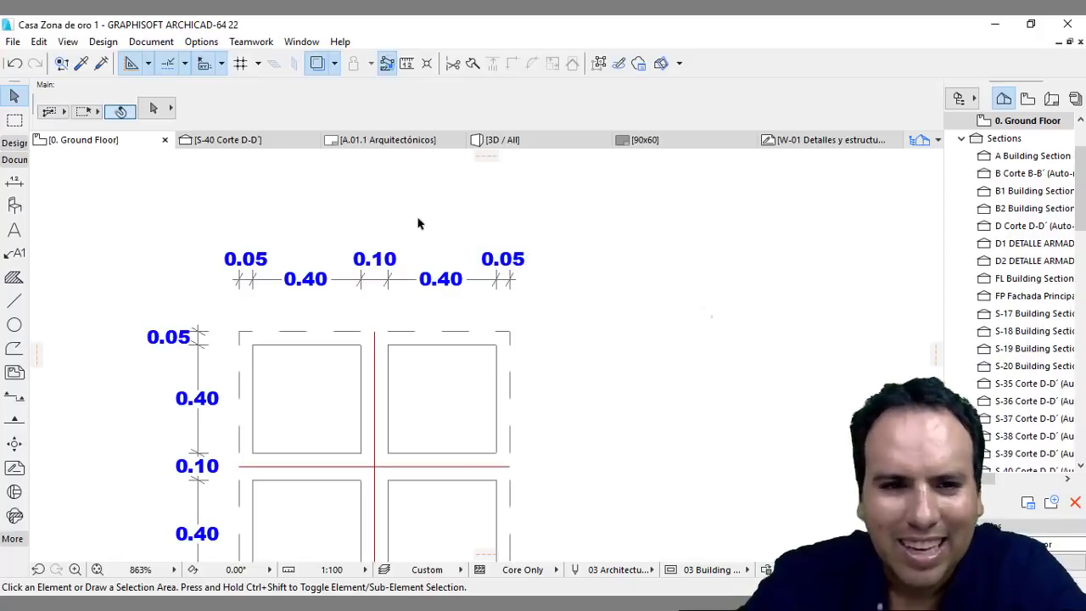
scroll(348, 224, down, 3)
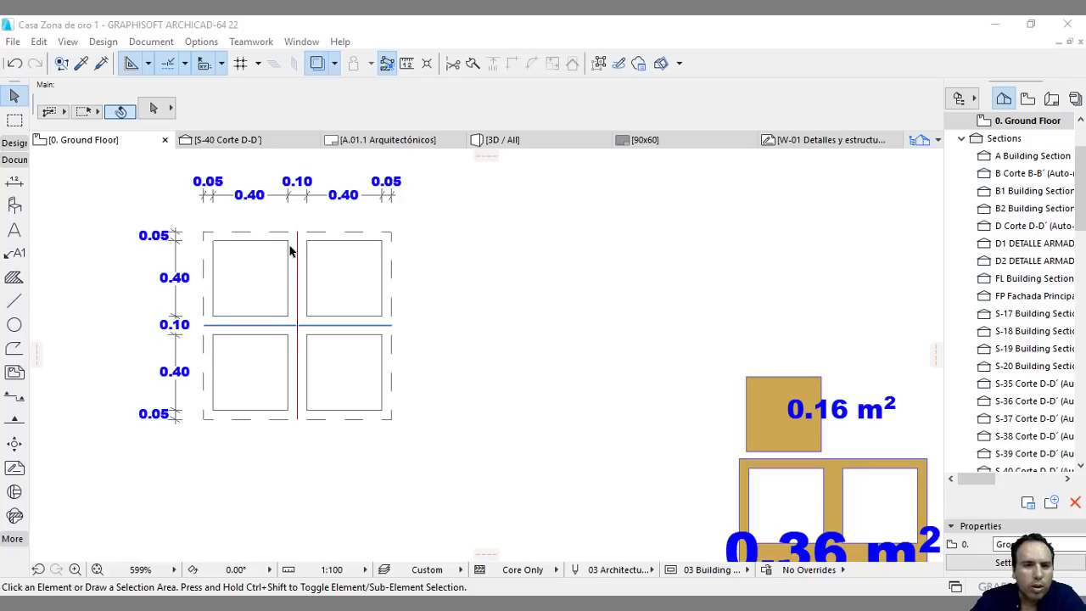
scroll(249, 195, up, 2)
scroll(268, 229, up, 2)
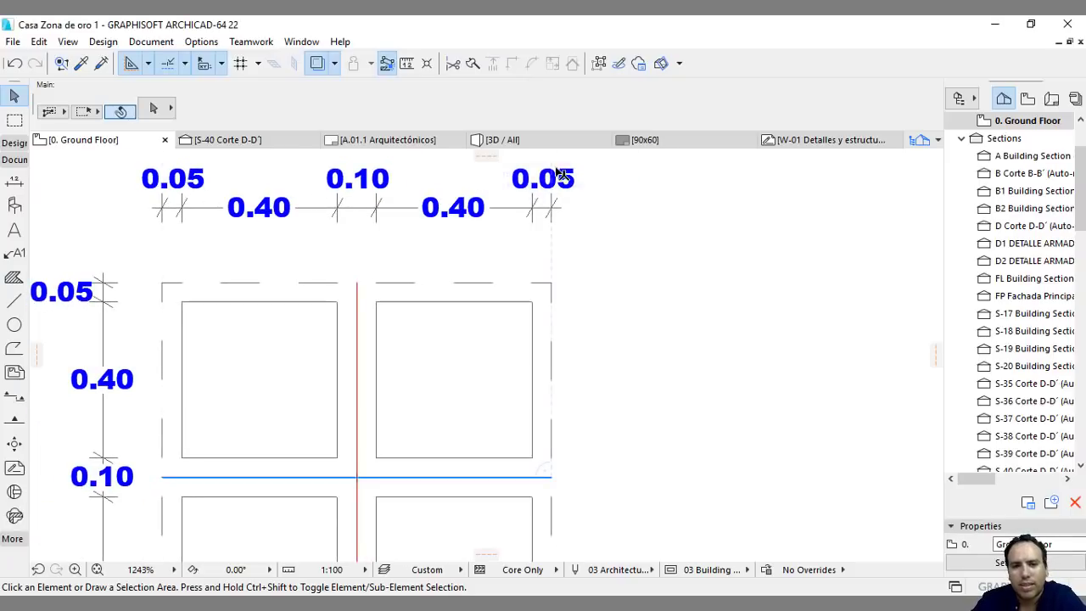
Step: Compare the area labels of the cell, rib-grid and solid square fills beside the slab sample
scroll(611, 249, down, 2)
scroll(150, 219, down, 2)
scroll(682, 431, up, 1)
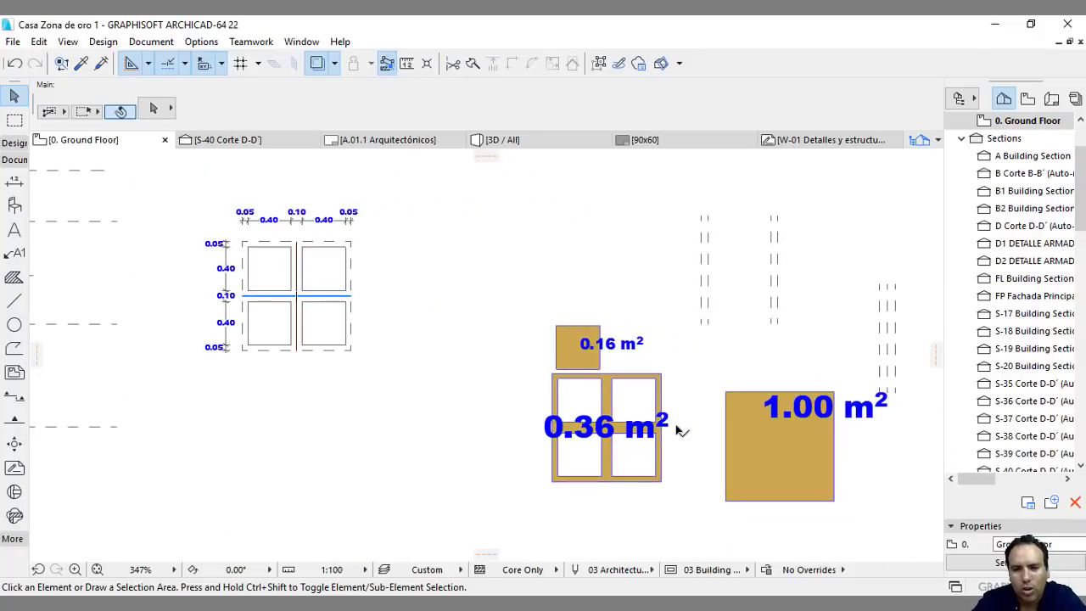
scroll(651, 359, up, 2)
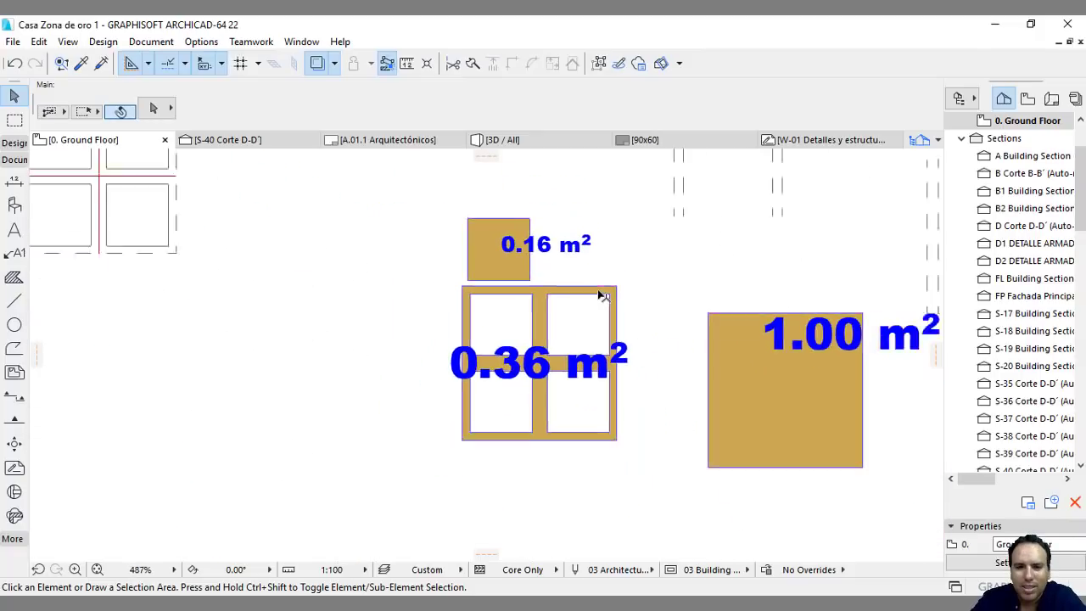
scroll(562, 390, up, 1)
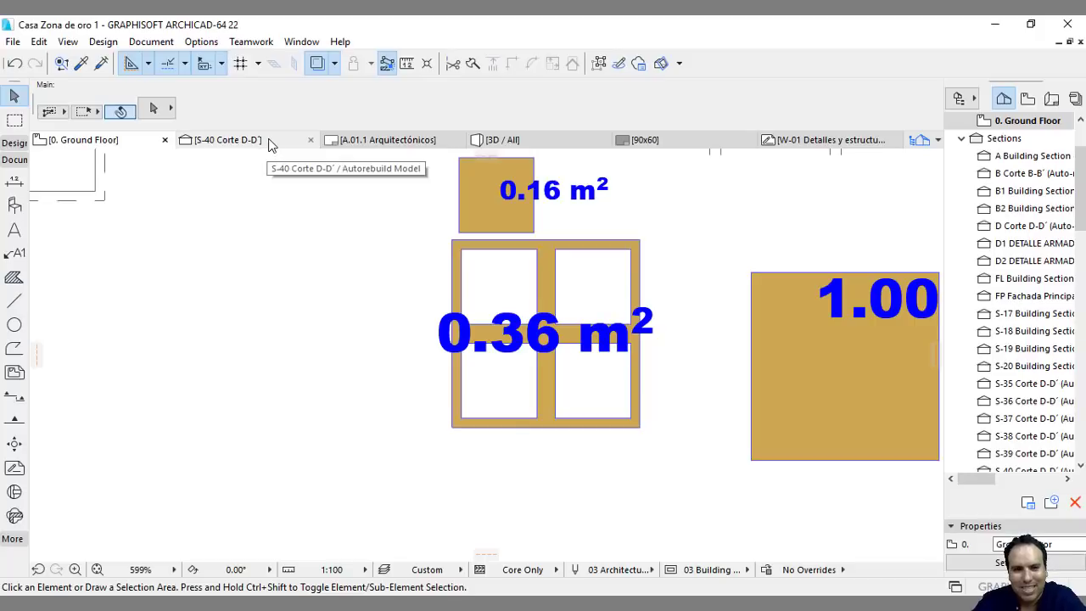
Step: Check the L1 ribbed slab section on the W-01 worksheet, then switch to Excel and review the 25 cm ribbed slab description
click(791, 140)
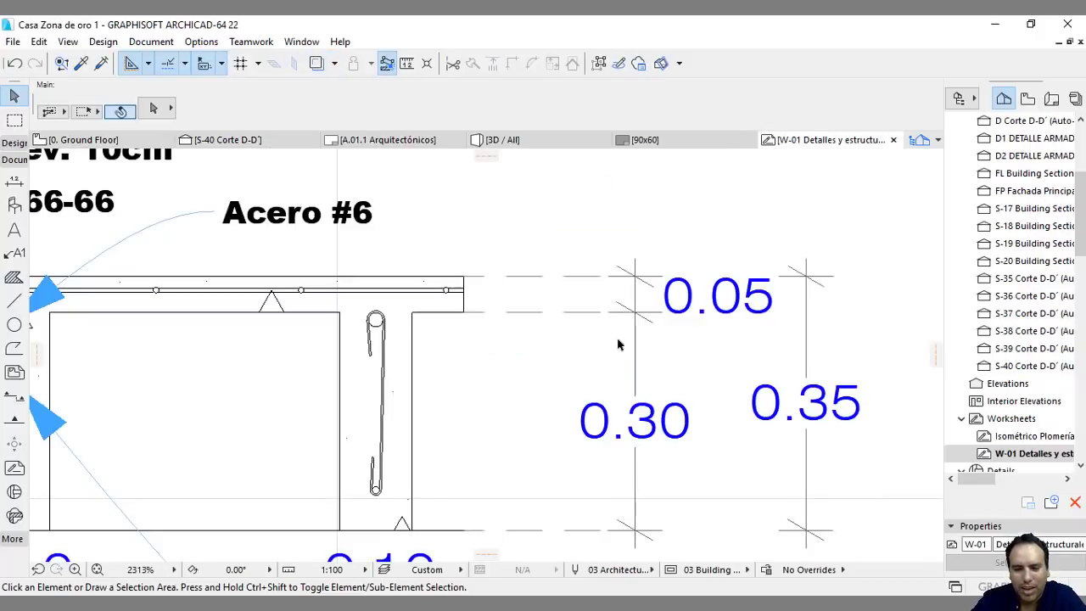
scroll(618, 345, down, 5)
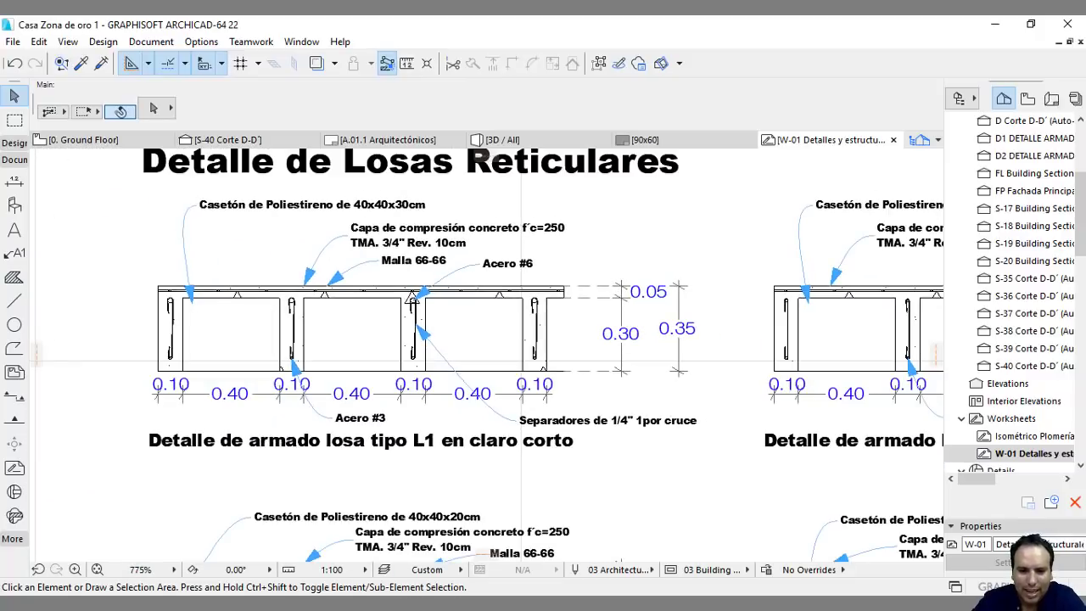
key(alt+Tab)
scroll(242, 354, up, 5)
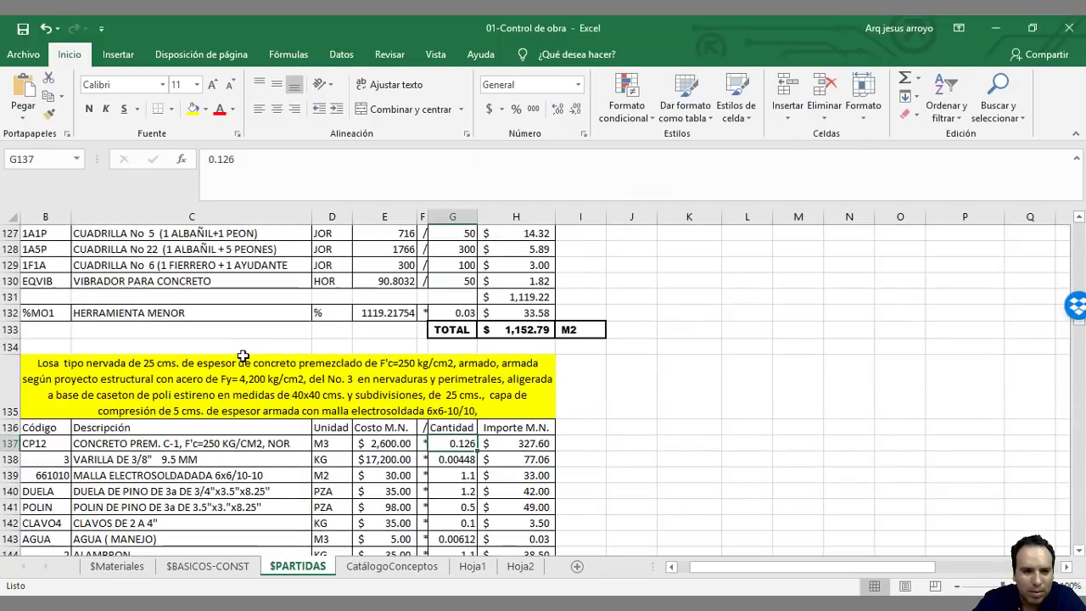
click(148, 371)
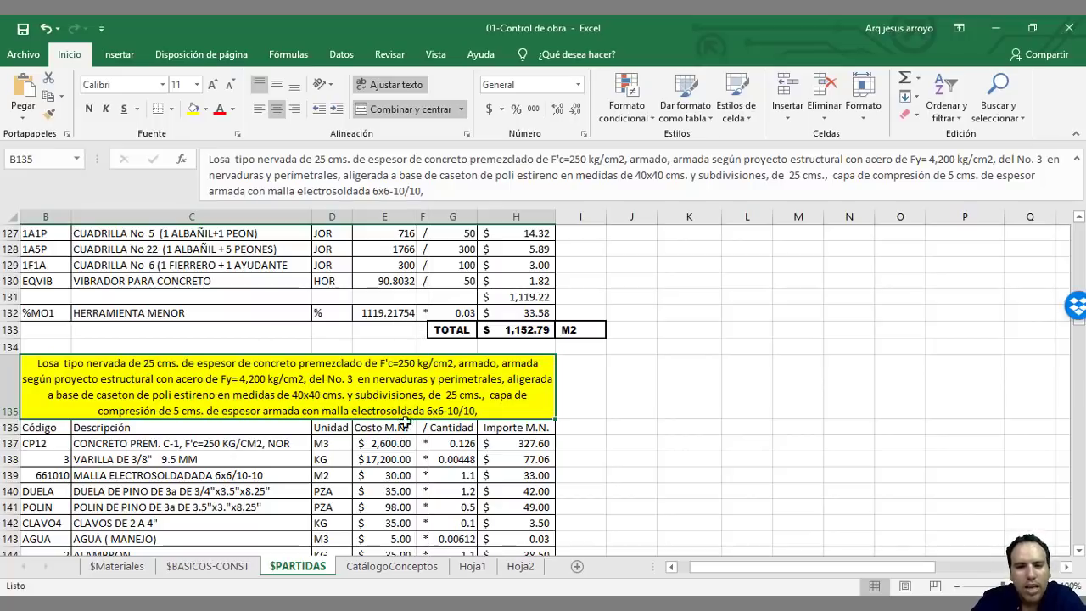
Step: Replace the premixed concrete quantity of the 25 cm ribbed slab in G137 with the formula +(.36*.2)*.05
click(444, 441)
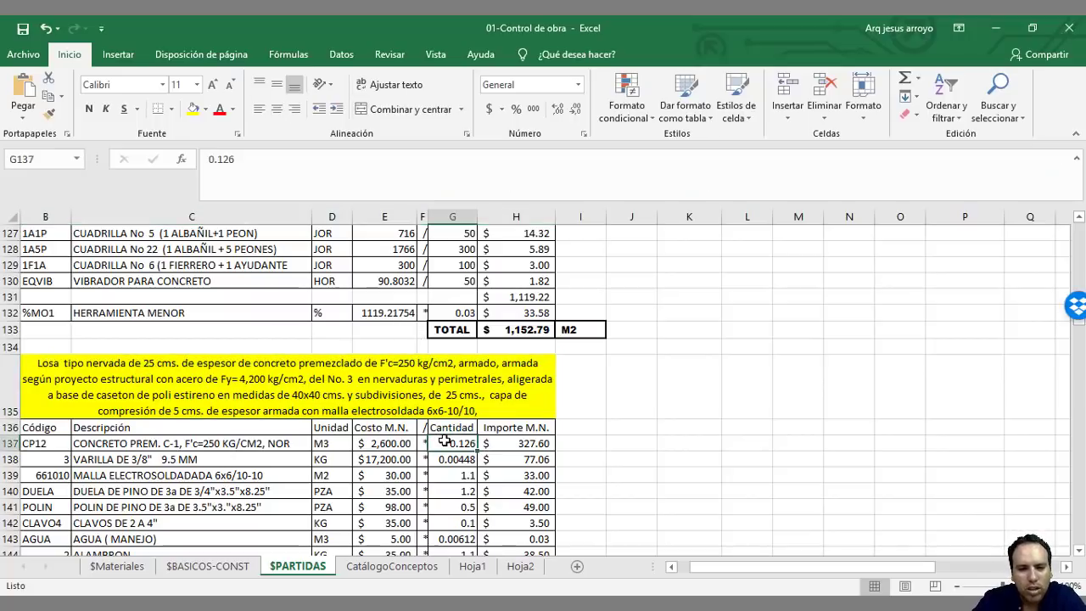
double_click(264, 159)
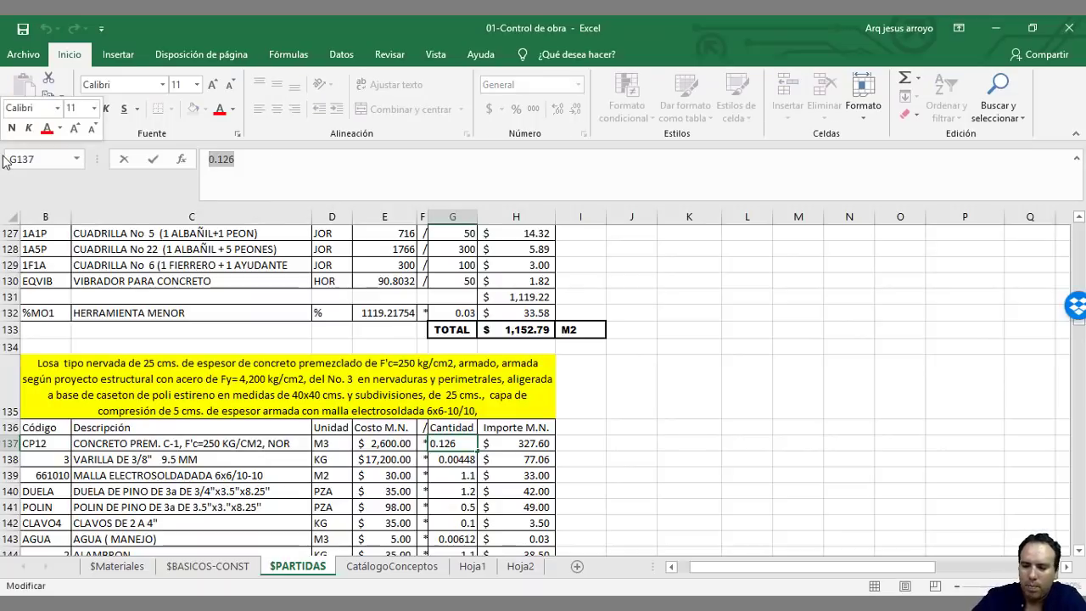
text(.36)
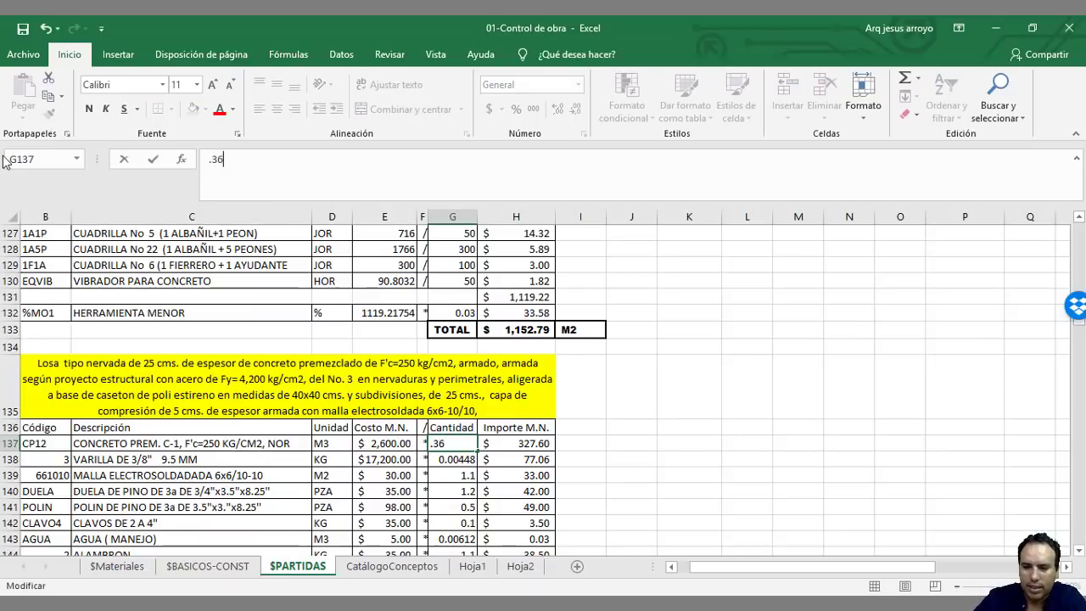
text(*)
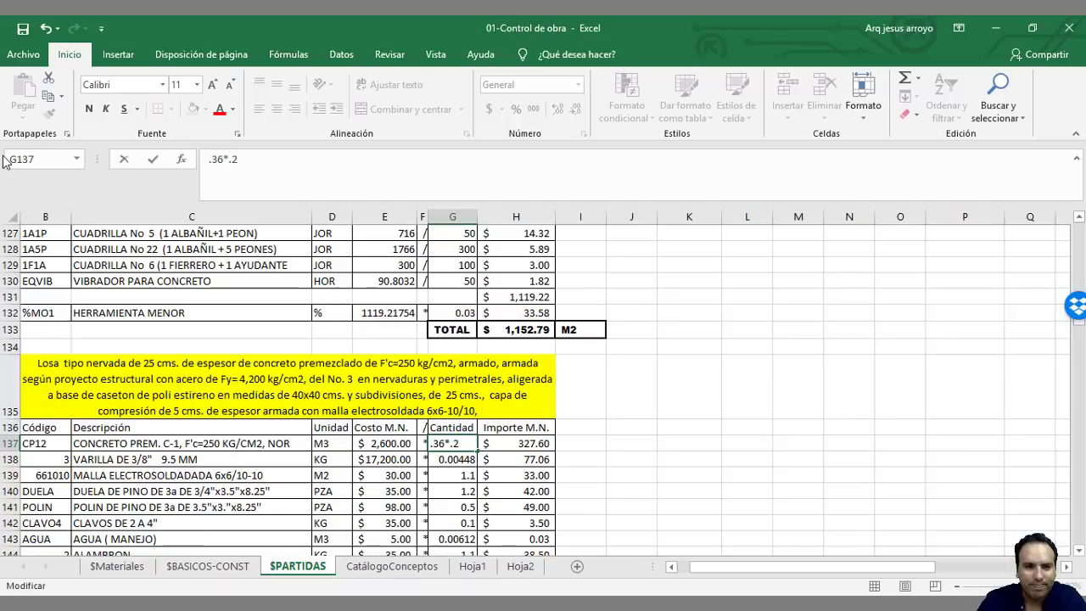
click(209, 160)
text(()
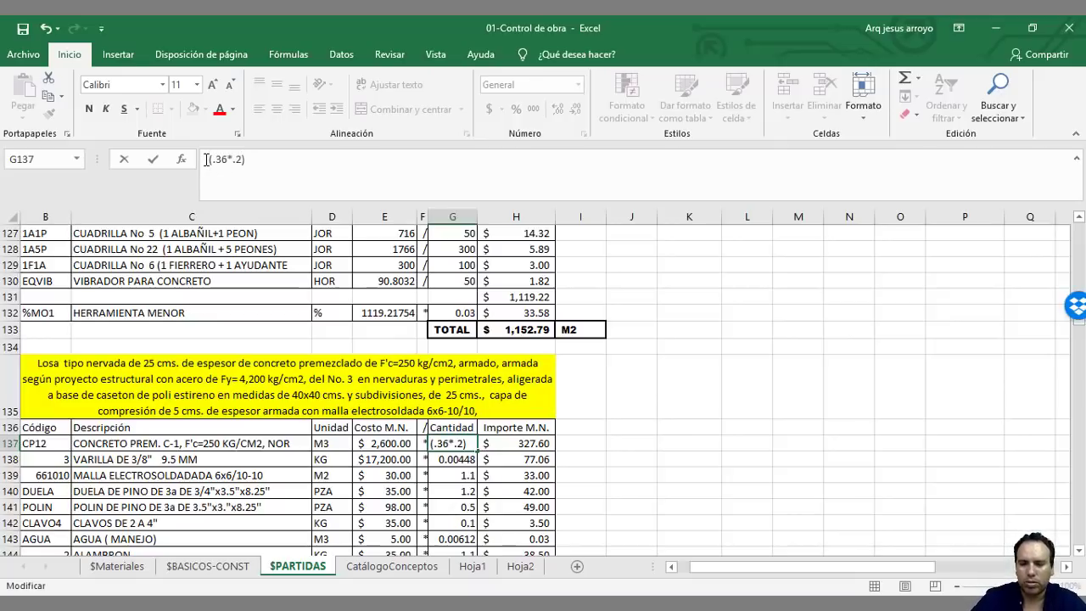
text(+)
click(255, 159)
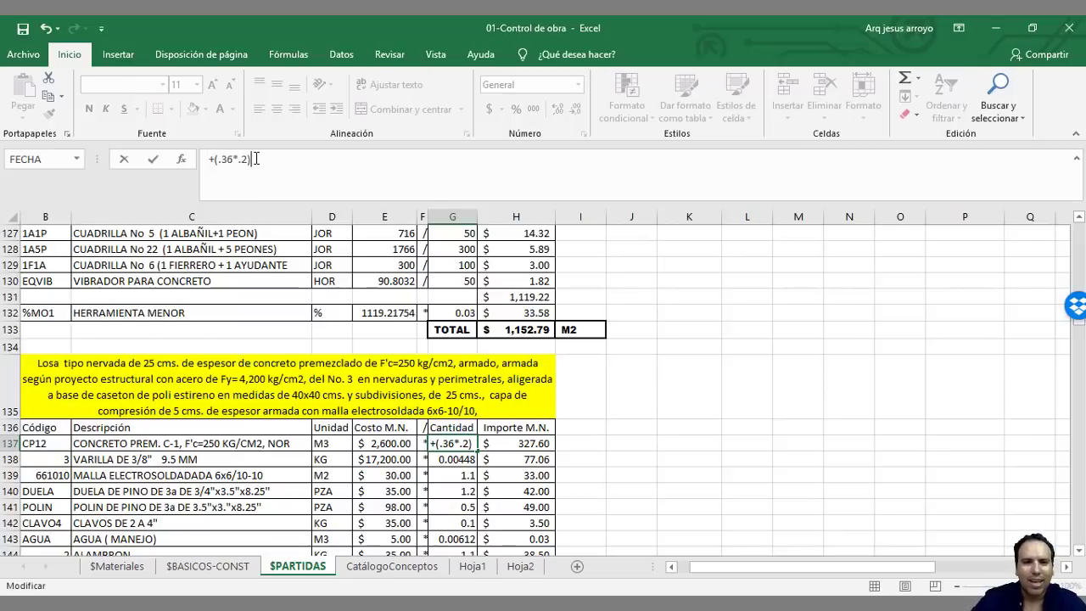
text(*)
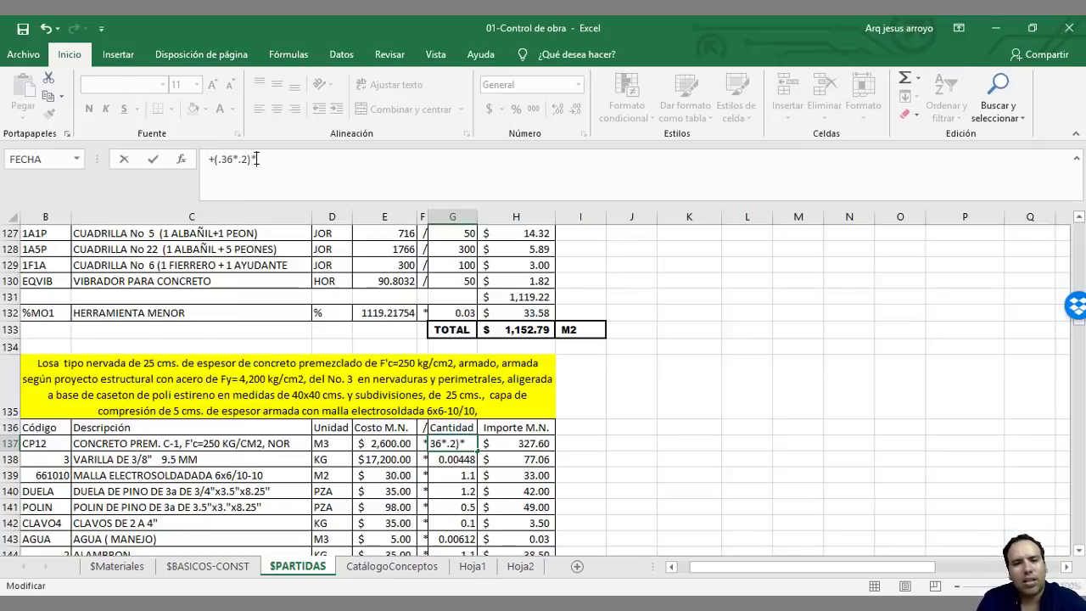
text(1.)
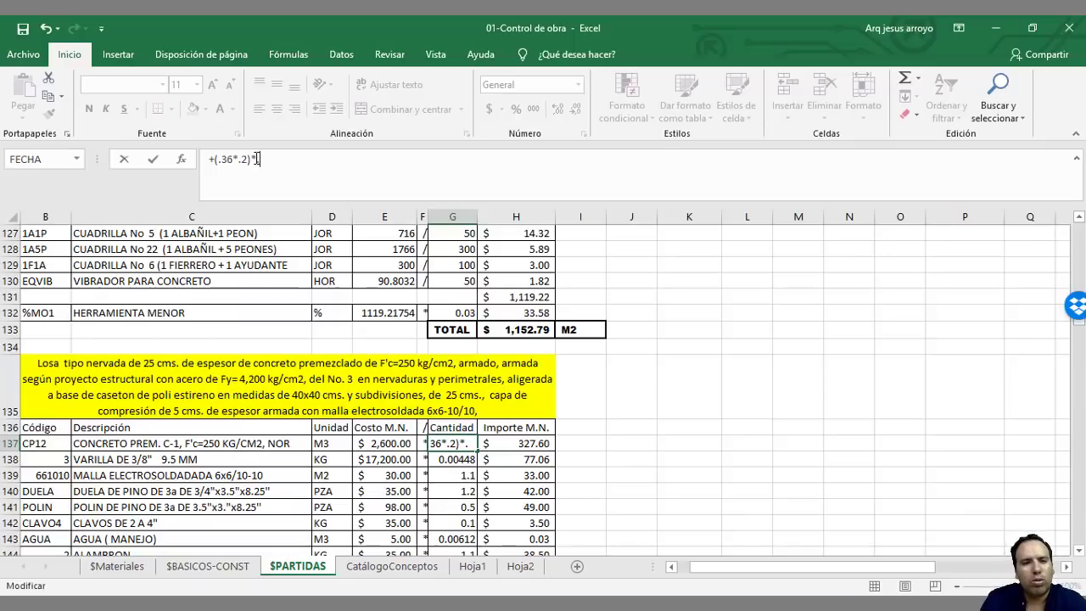
text(0)
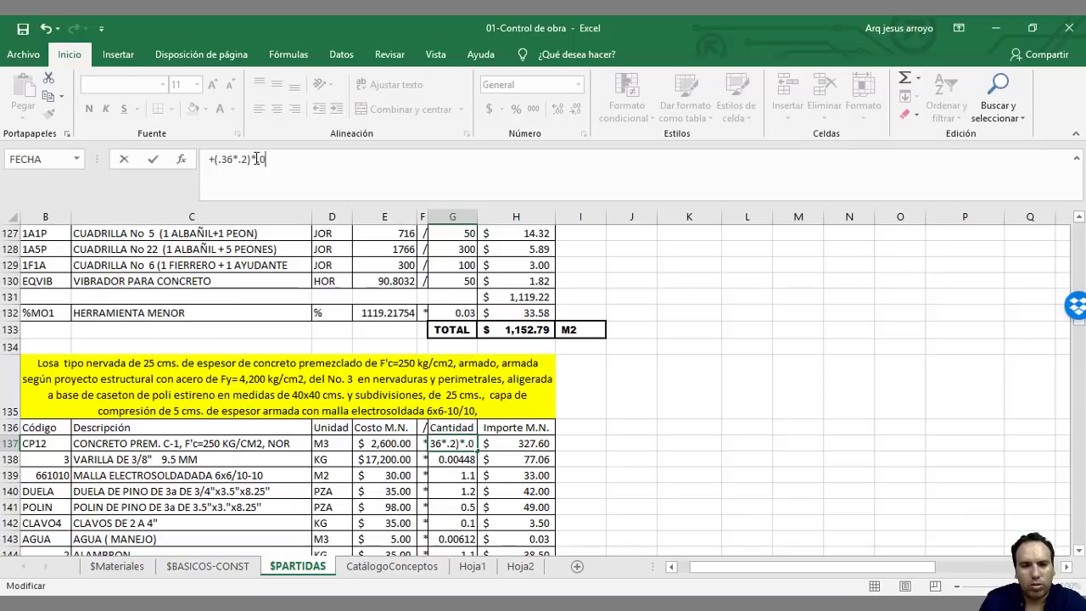
text(5)
key(Tab)
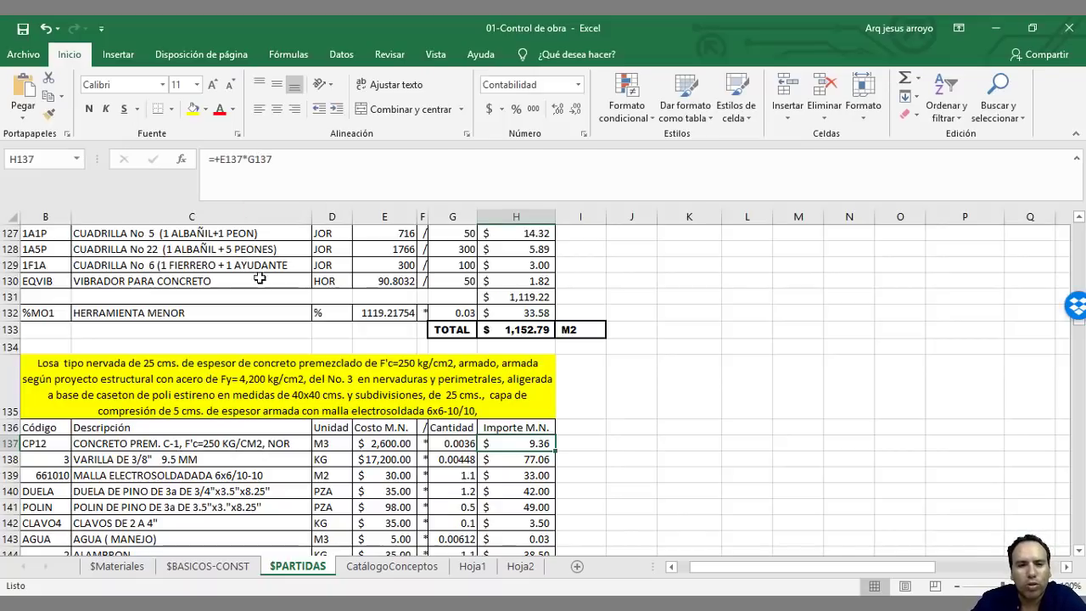
click(459, 446)
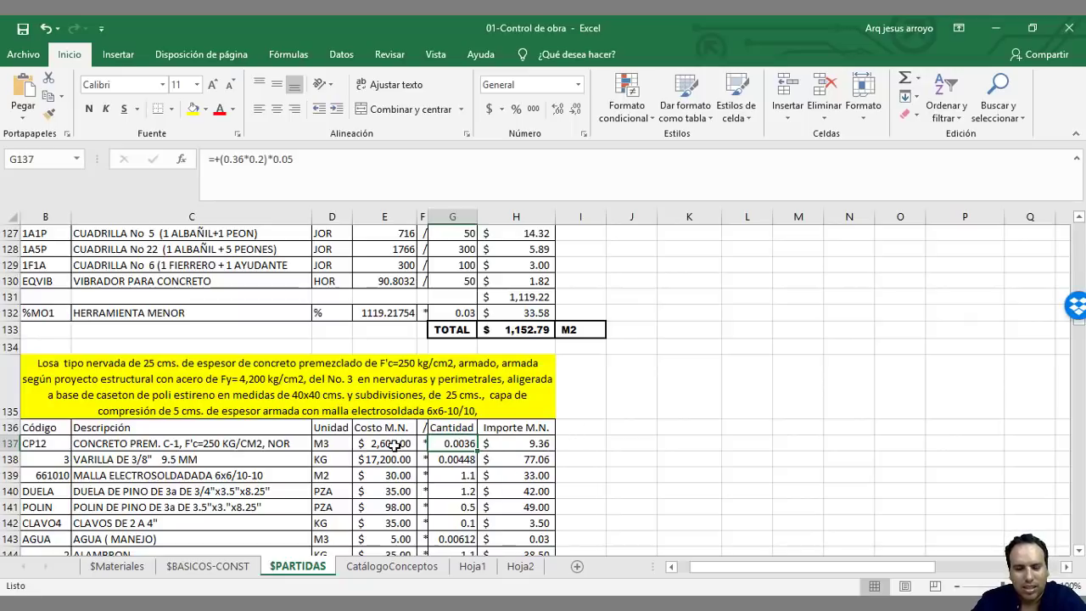
Step: Enter 1 in the empty cell K136 beside the ribbed slab breakdown
scroll(399, 443, down, 2)
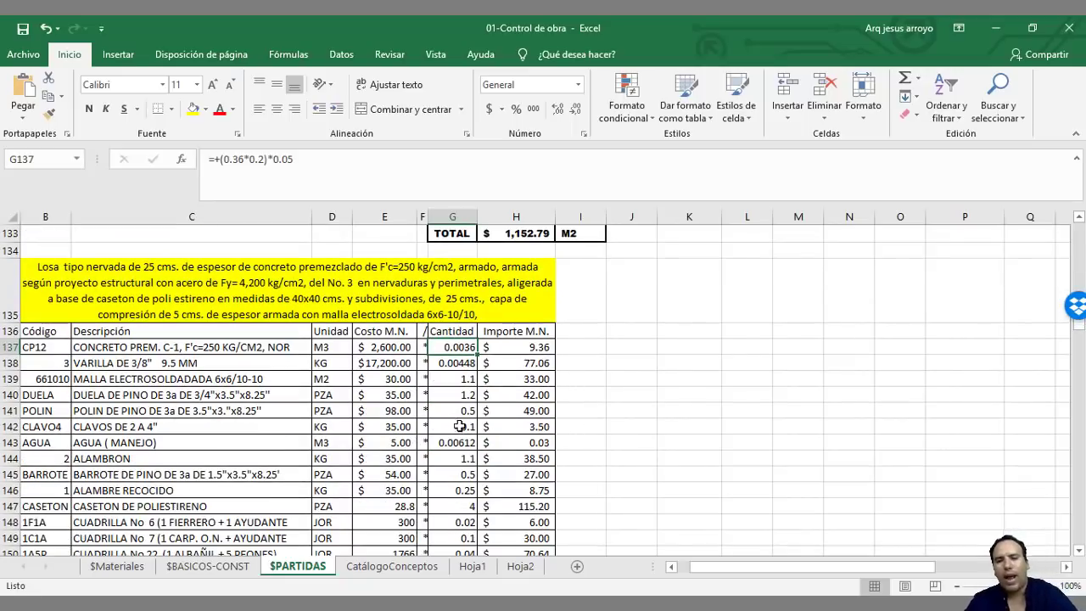
click(677, 329)
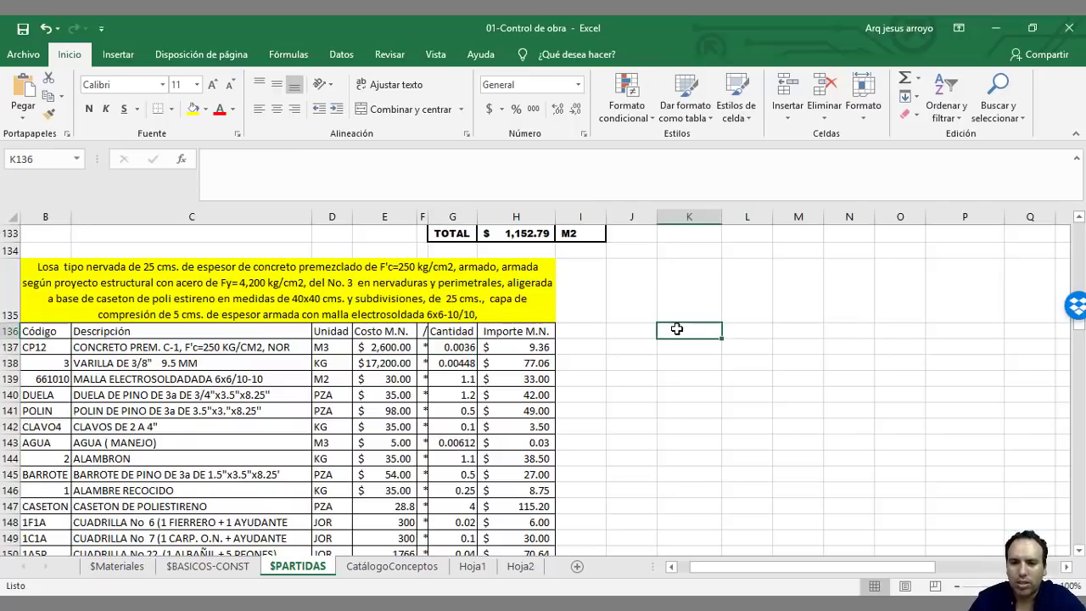
text(1)
key(Return)
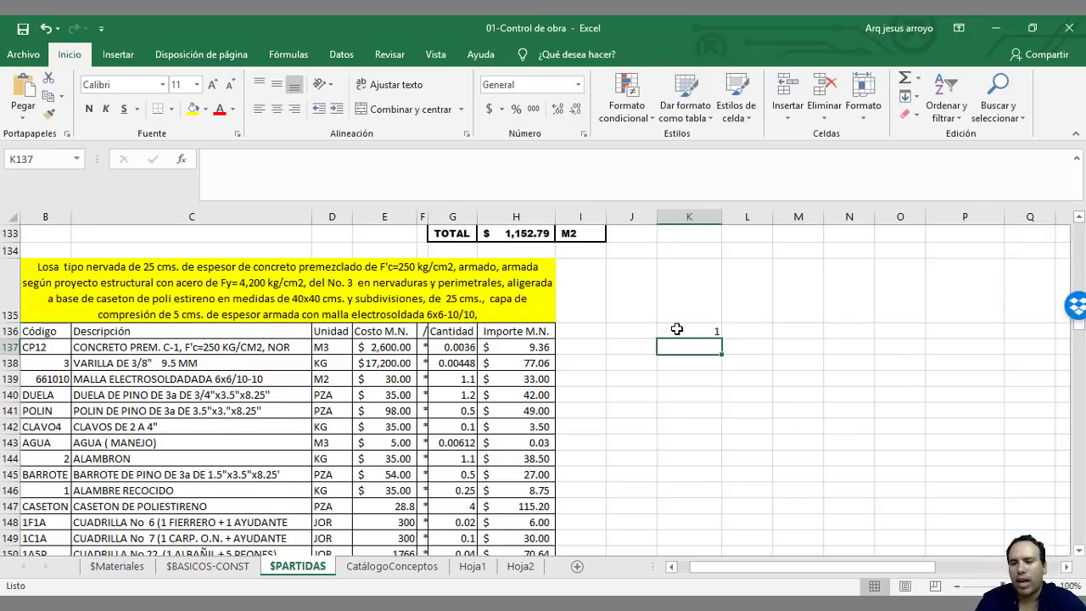
Step: In K137, multiply the value in K136 by the concrete quantity with the formula =K136*G137
click(684, 332)
click(689, 347)
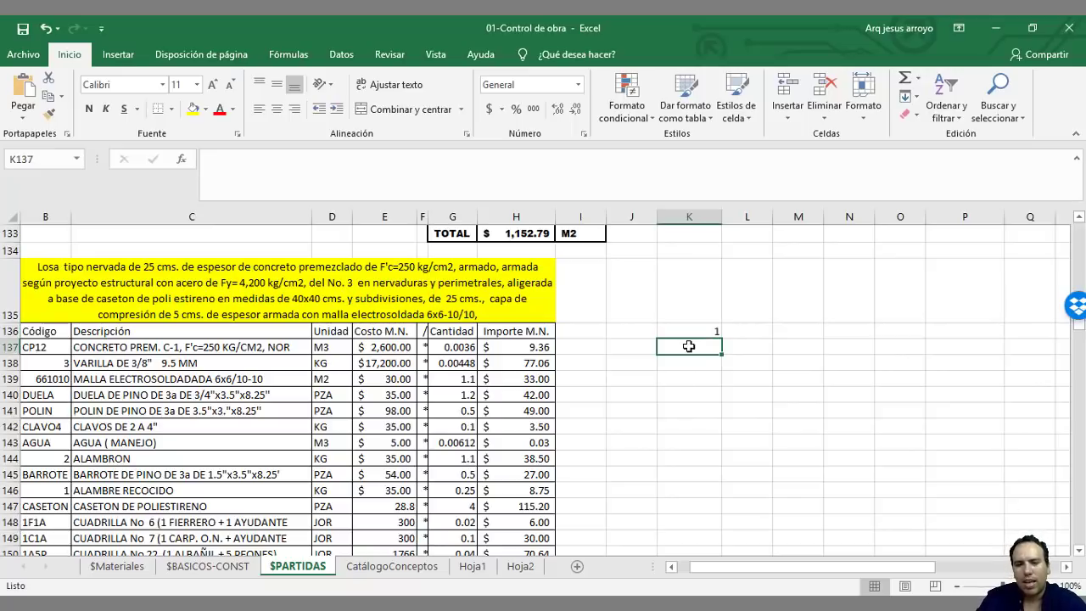
text(a)
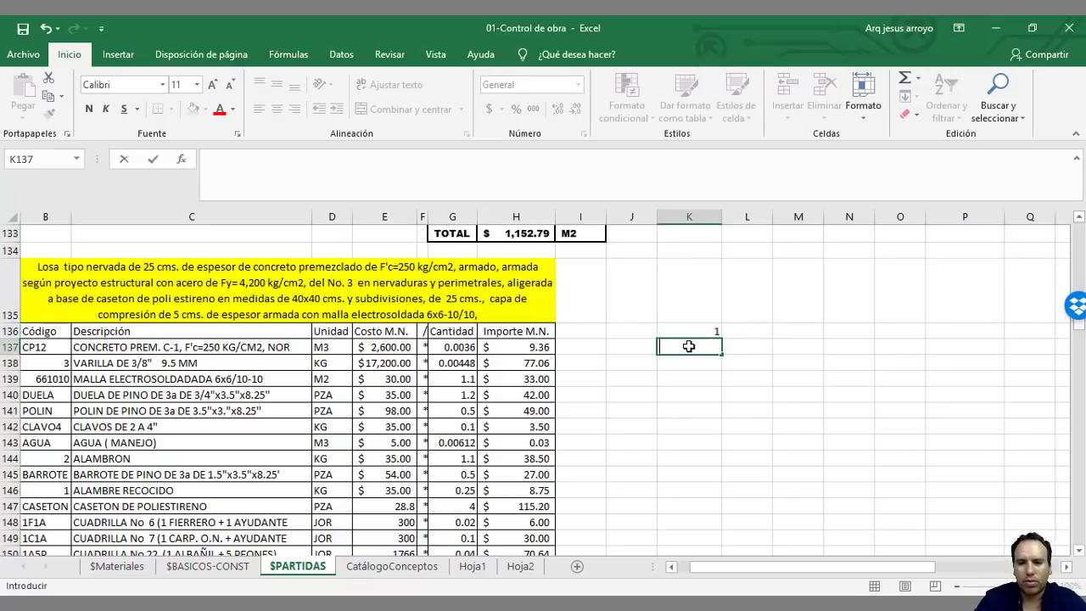
text(=)
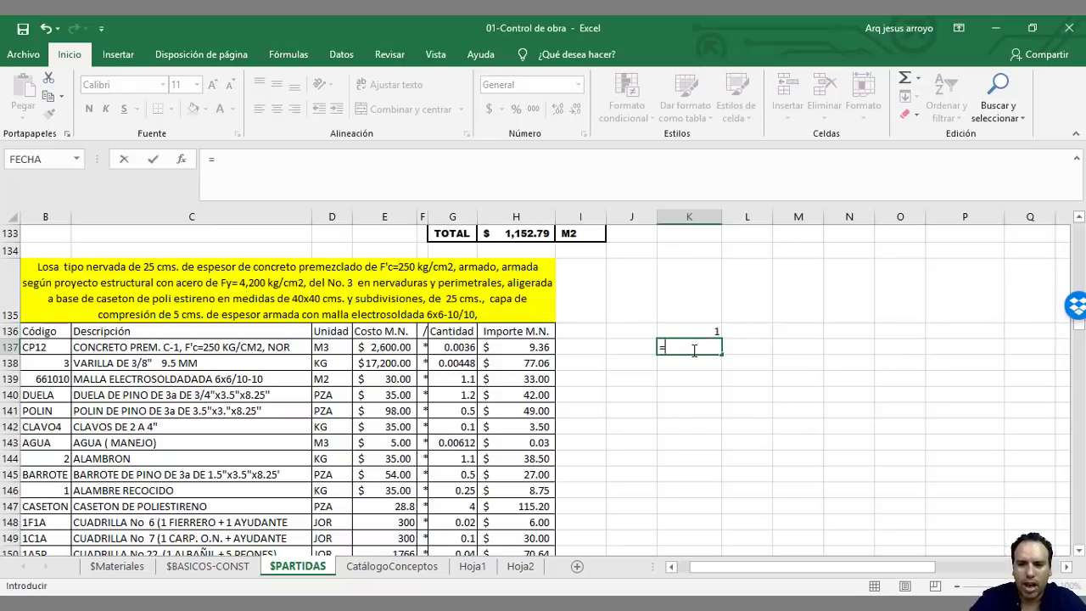
click(690, 330)
text(*)
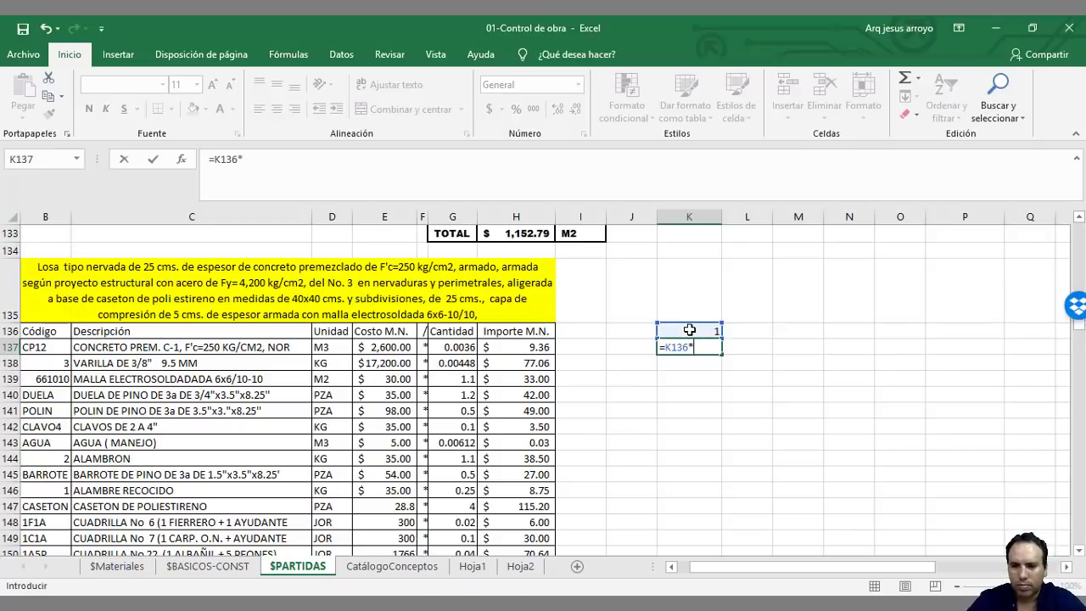
click(465, 348)
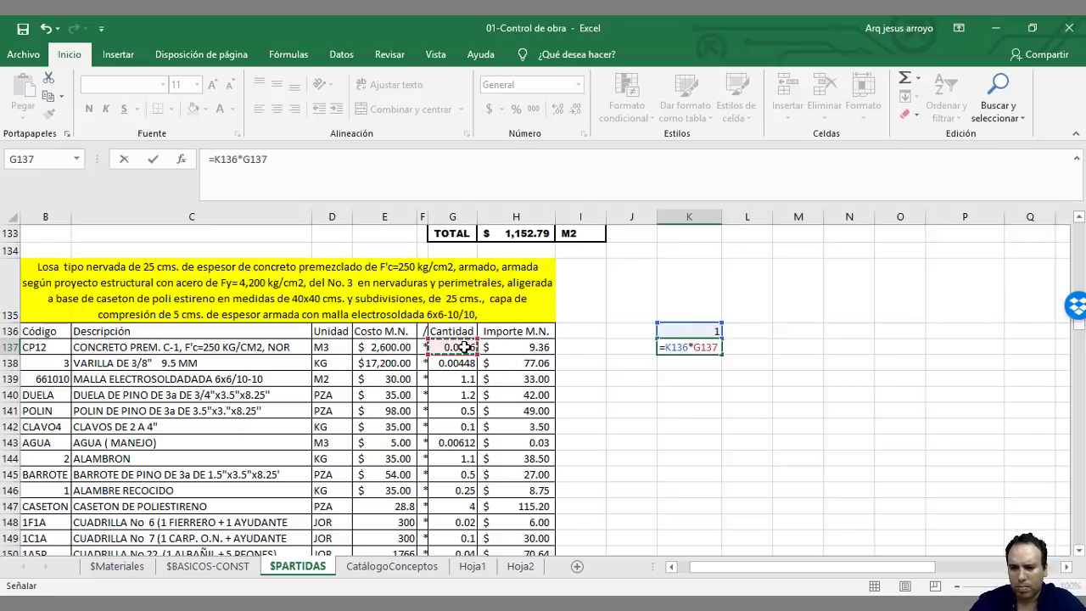
key(Return)
click(752, 347)
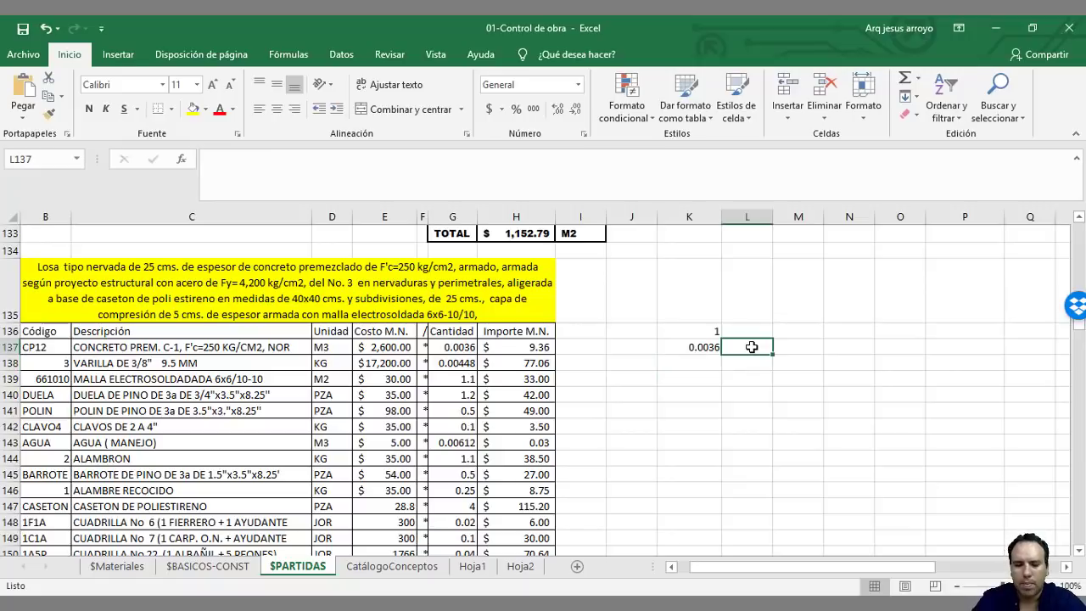
Step: Label the concrete volume result in K137 with the unit m3 in L137 and check its formula
text(m3)
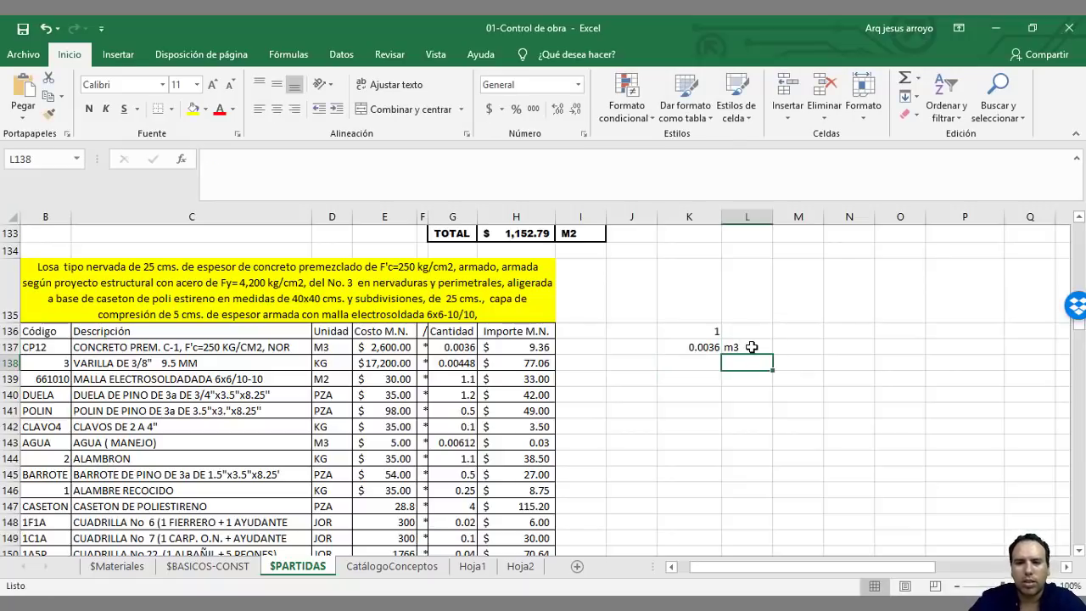
click(669, 345)
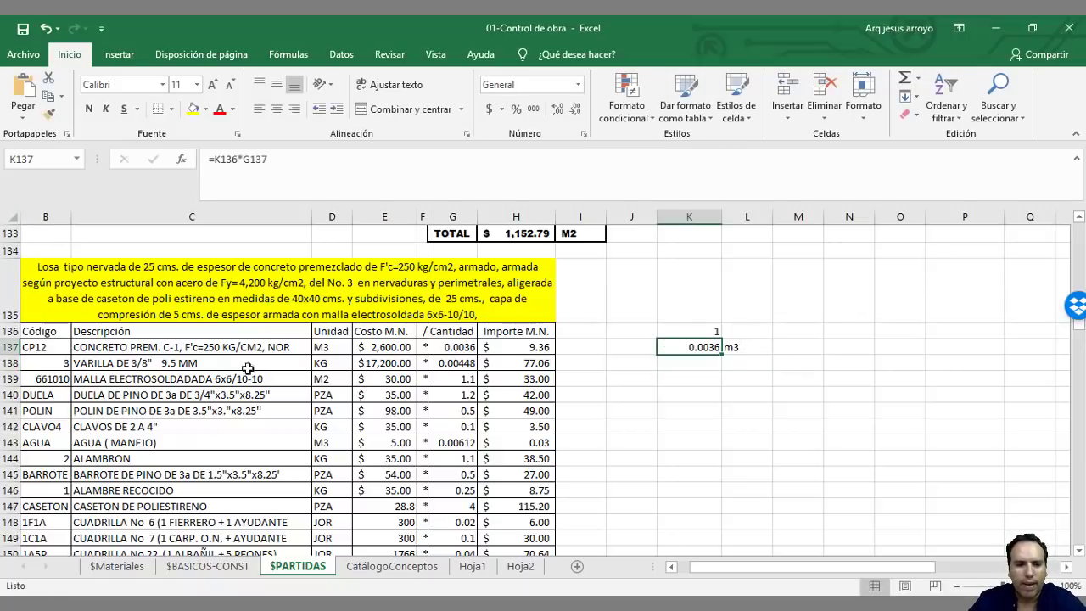
drag(679, 426, 679, 443)
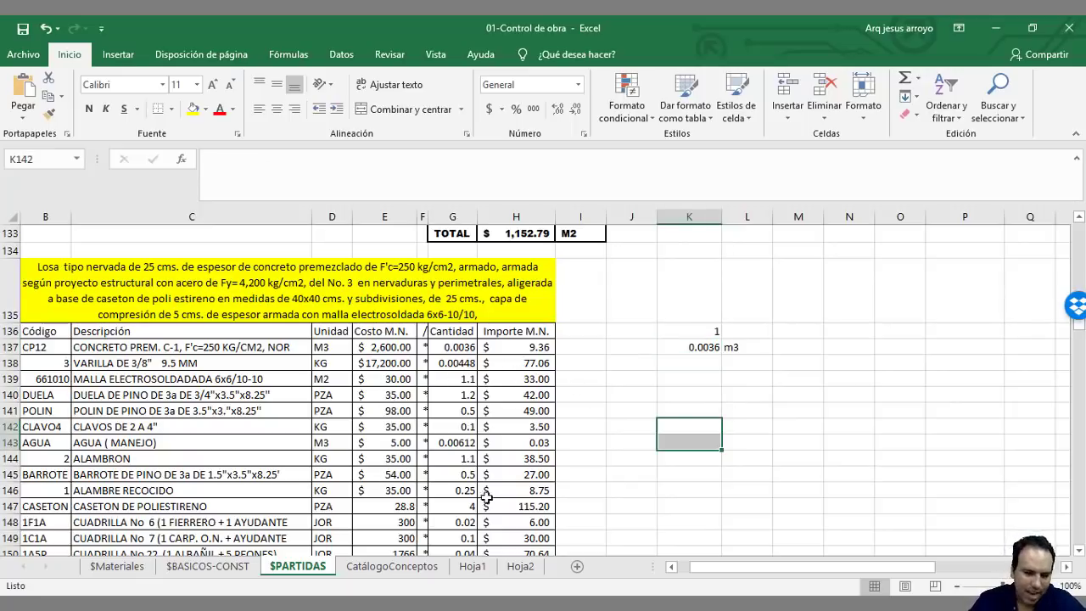
Step: Switch to ARCHICAD and bring up the dimensioned four-caisson ribbed slab module on the Ground Floor plan
mouse_move(318, 602)
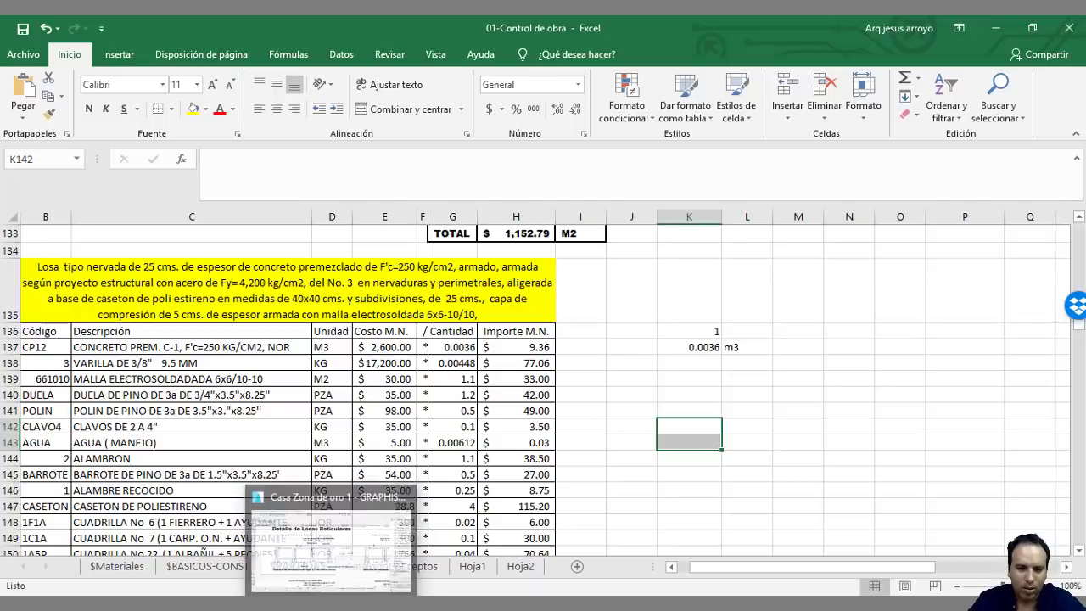
click(318, 552)
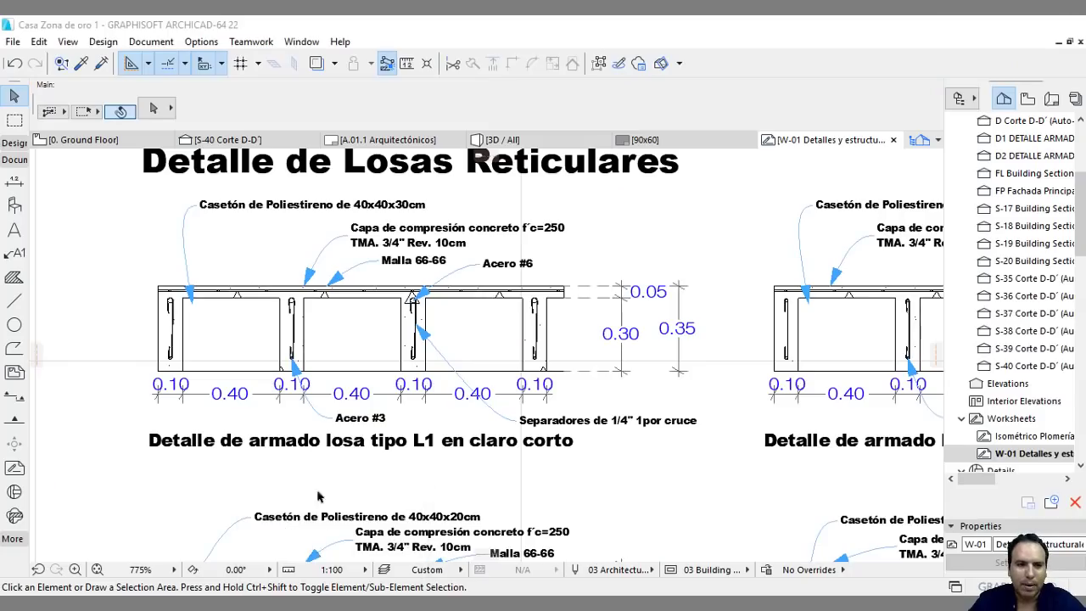
click(93, 139)
scroll(543, 333, down, 2)
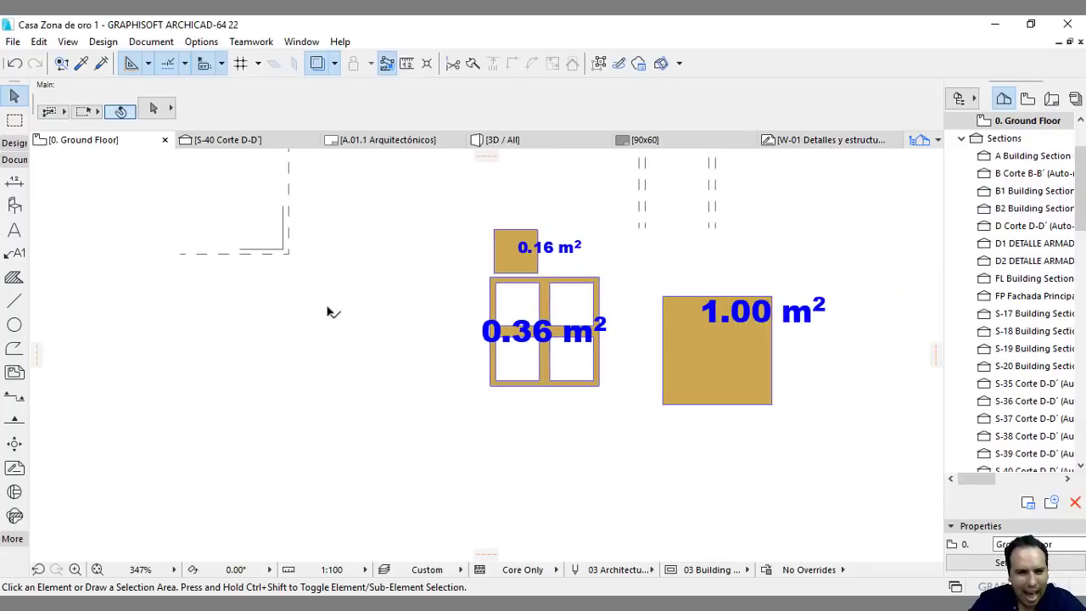
middle_drag(327, 311, 396, 415)
scroll(284, 273, up, 2)
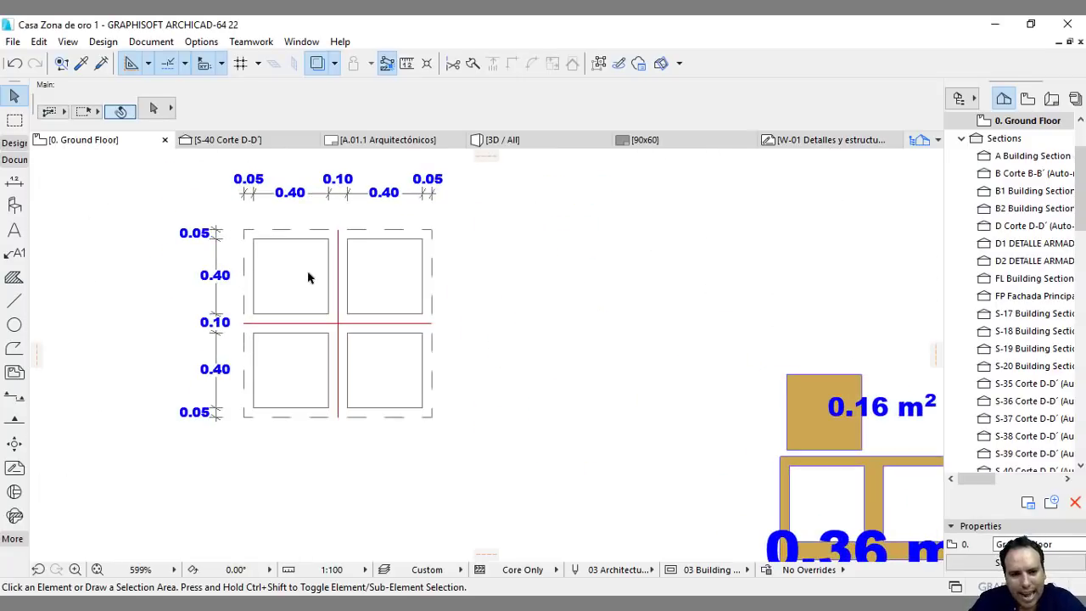
Step: Change the horizontal rib centreline of the slab module to the magenta pen 15
click(338, 304)
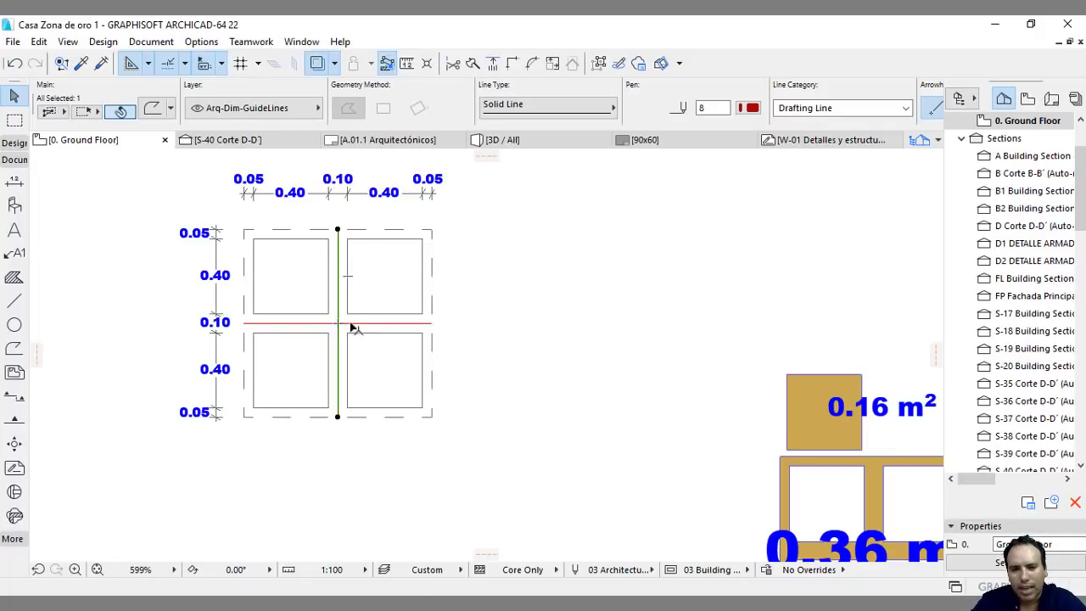
click(355, 322)
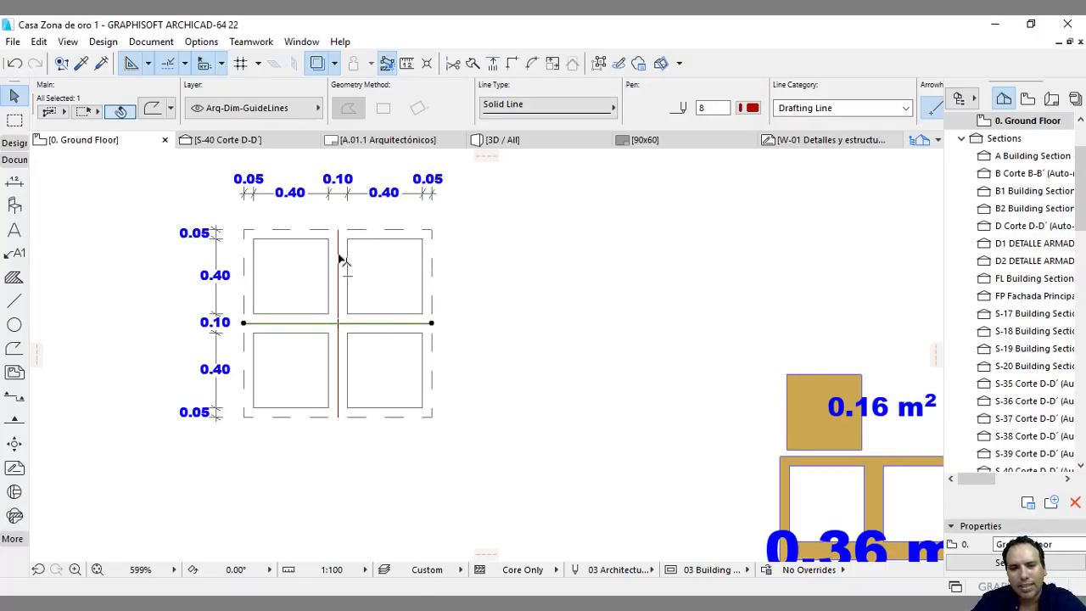
scroll(346, 326, up, 5)
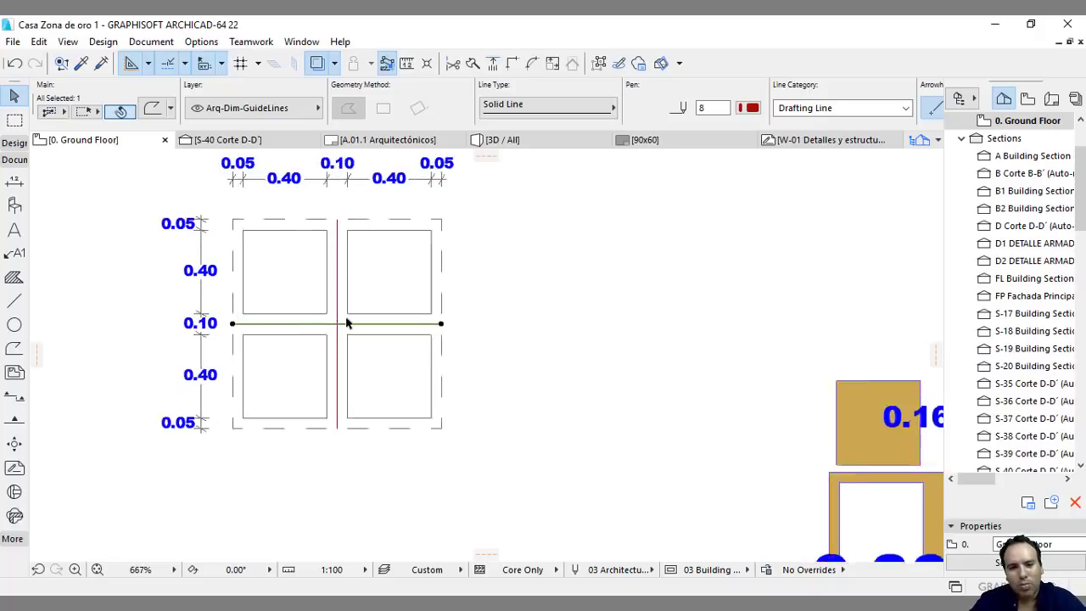
click(752, 108)
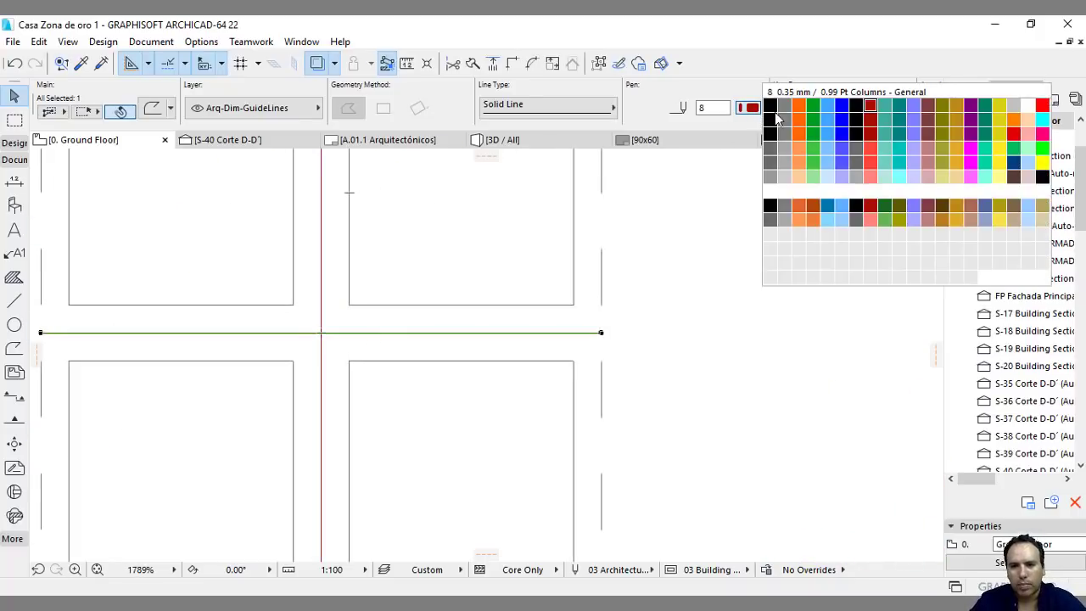
click(970, 109)
key(Escape)
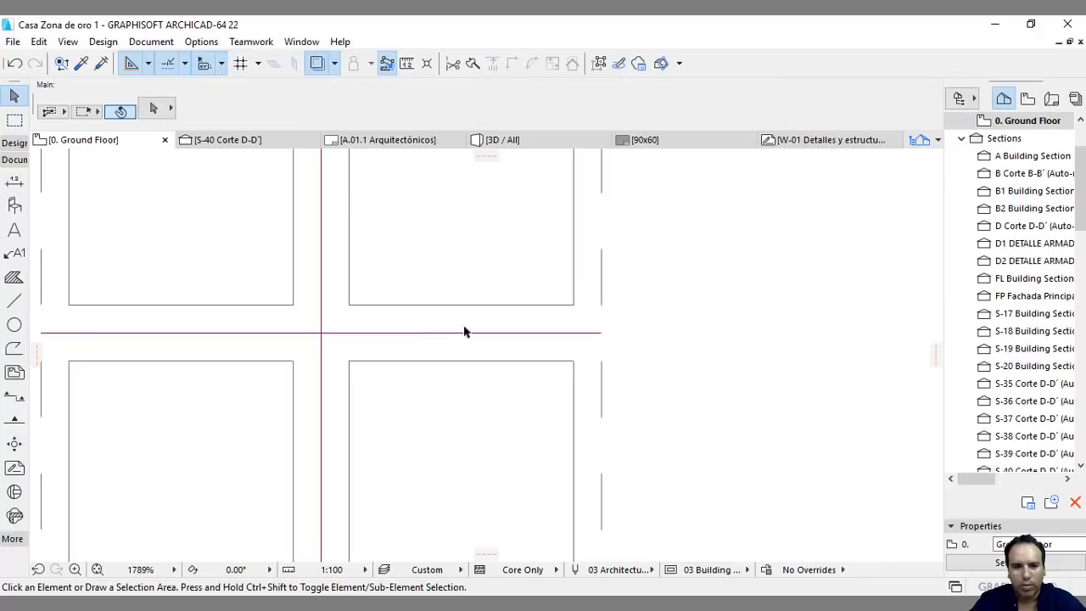
Step: Copy the magenta horizontal rib centreline onto the upper edge of the slab module
scroll(410, 337, down, 3)
click(386, 335)
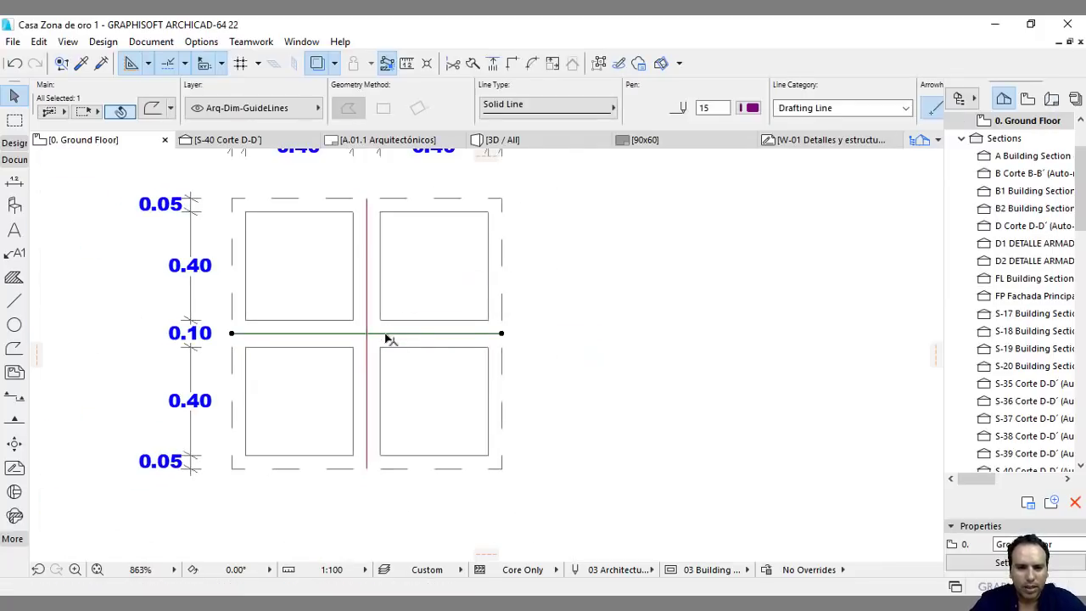
key(ctrl+shift+d)
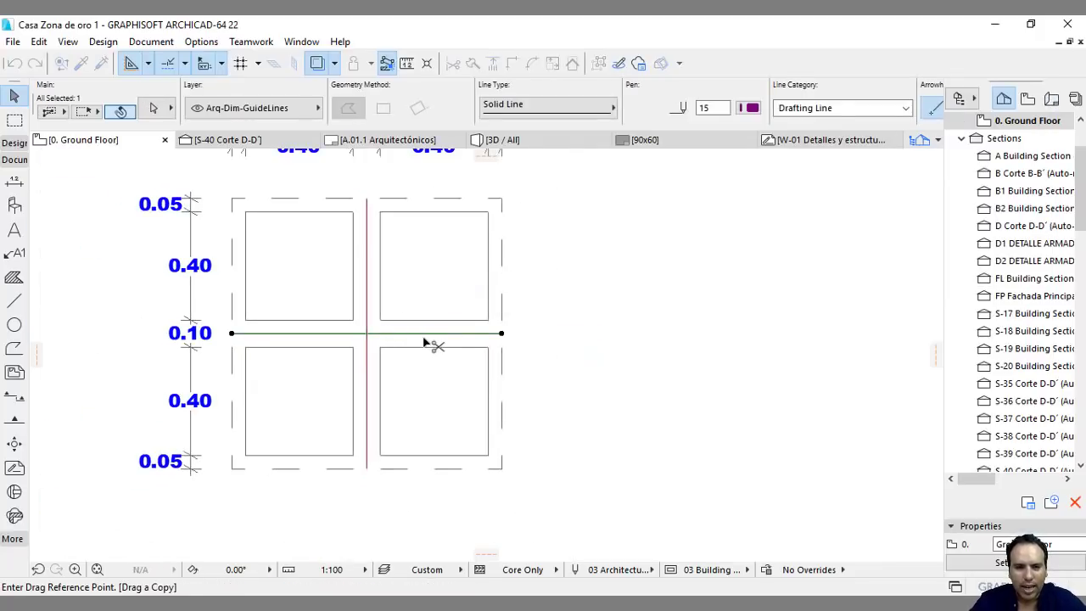
click(501, 334)
click(503, 204)
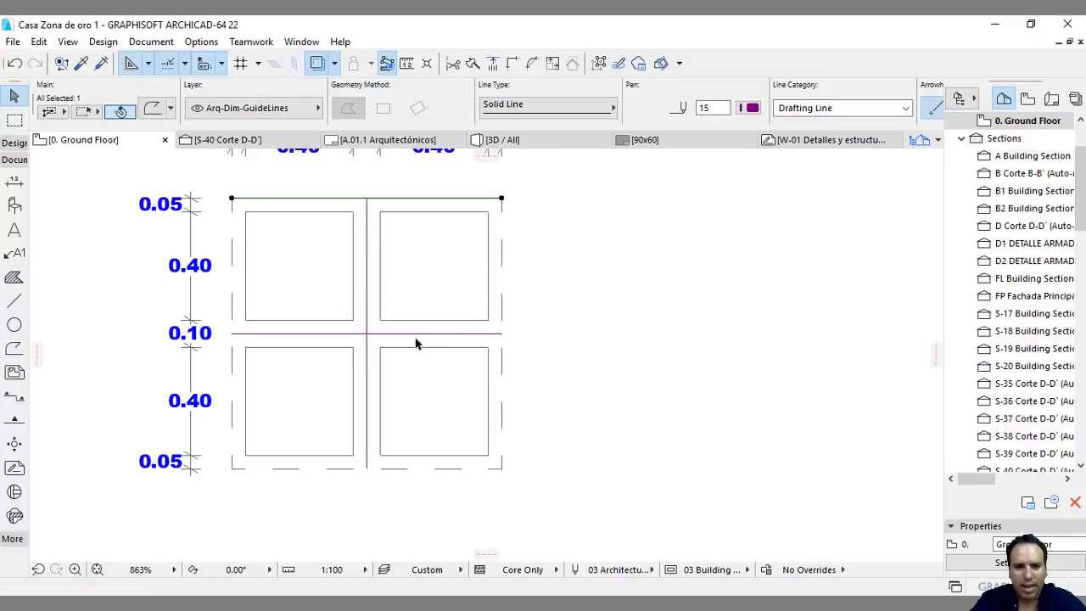
Step: Copy the red vertical rib centreline from the middle of the slab module onto its right edge
click(367, 463)
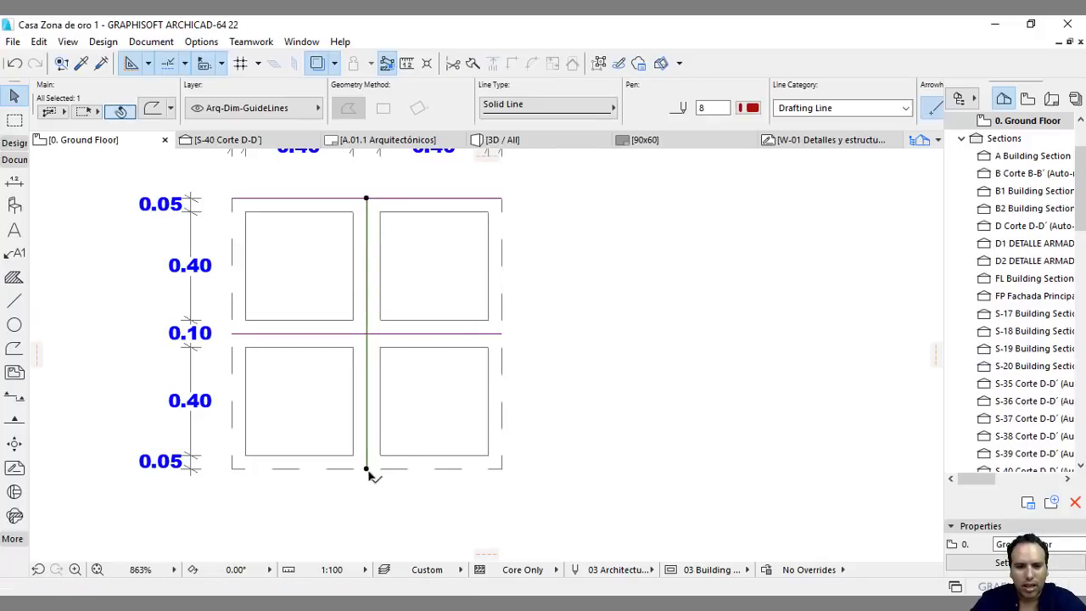
key(ctrl+shift+d)
click(367, 469)
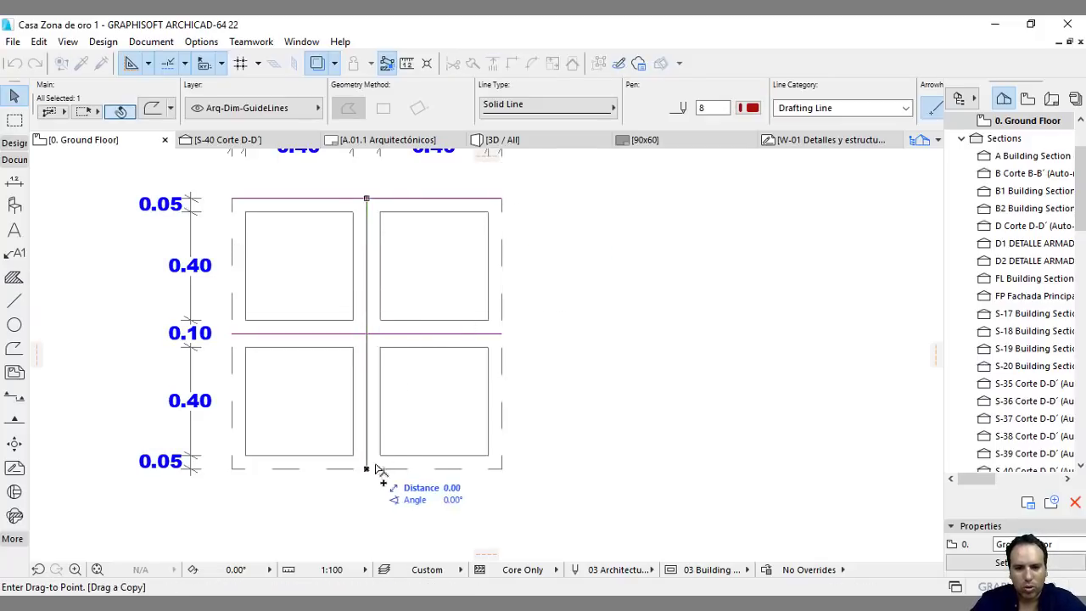
click(502, 469)
click(492, 407)
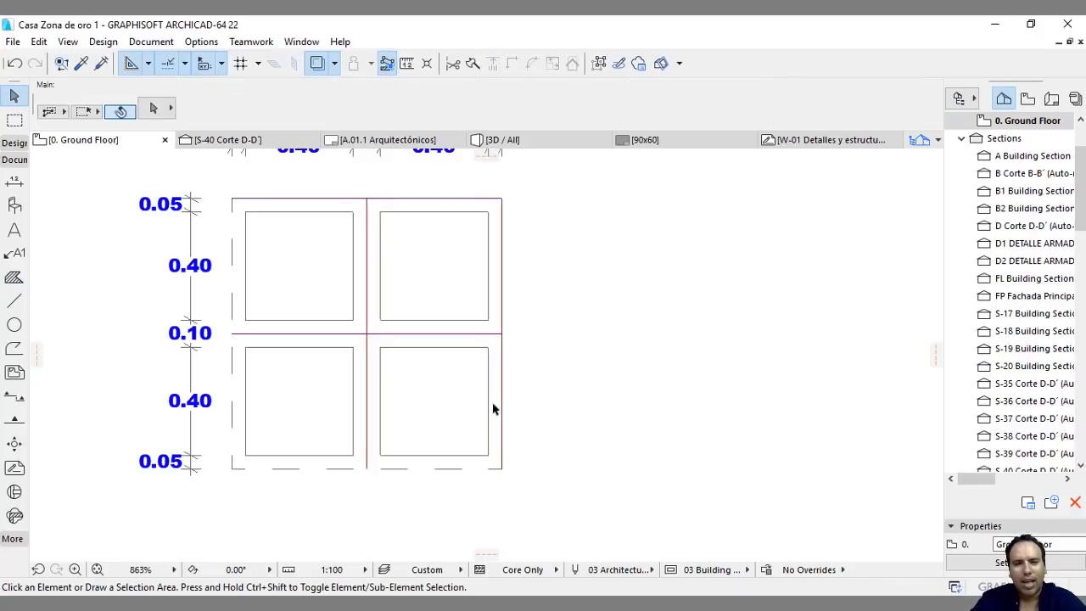
scroll(351, 388, down, 2)
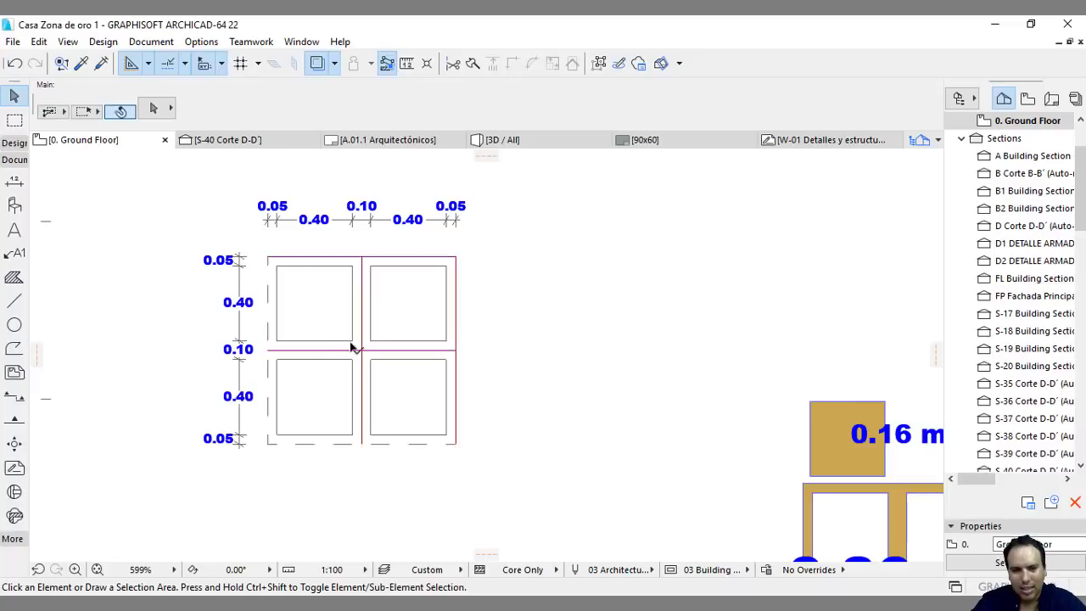
scroll(355, 373, up, 2)
click(365, 369)
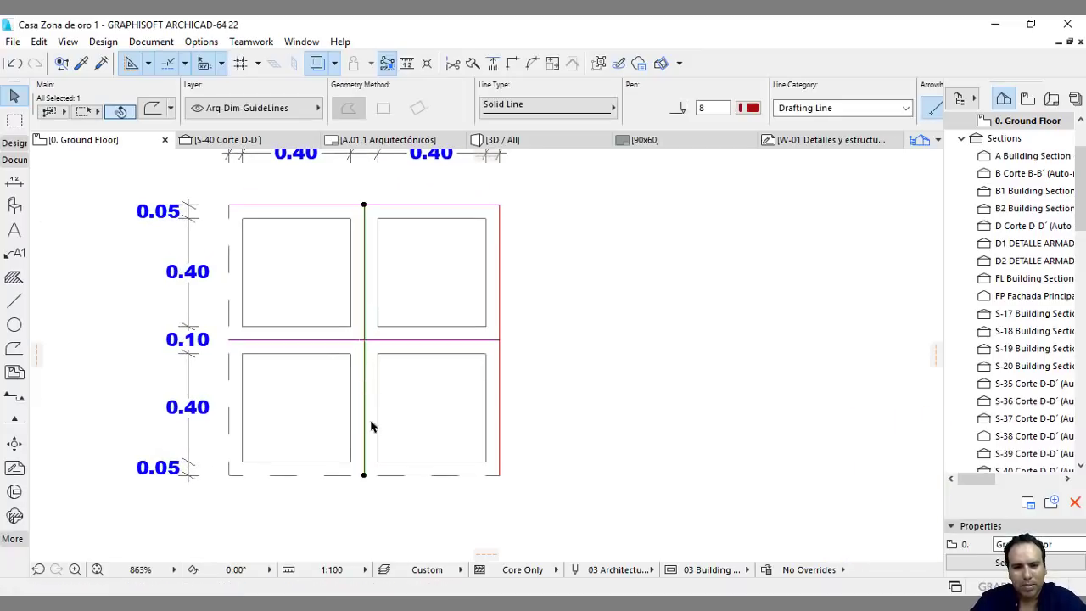
ctrl+click(365, 475)
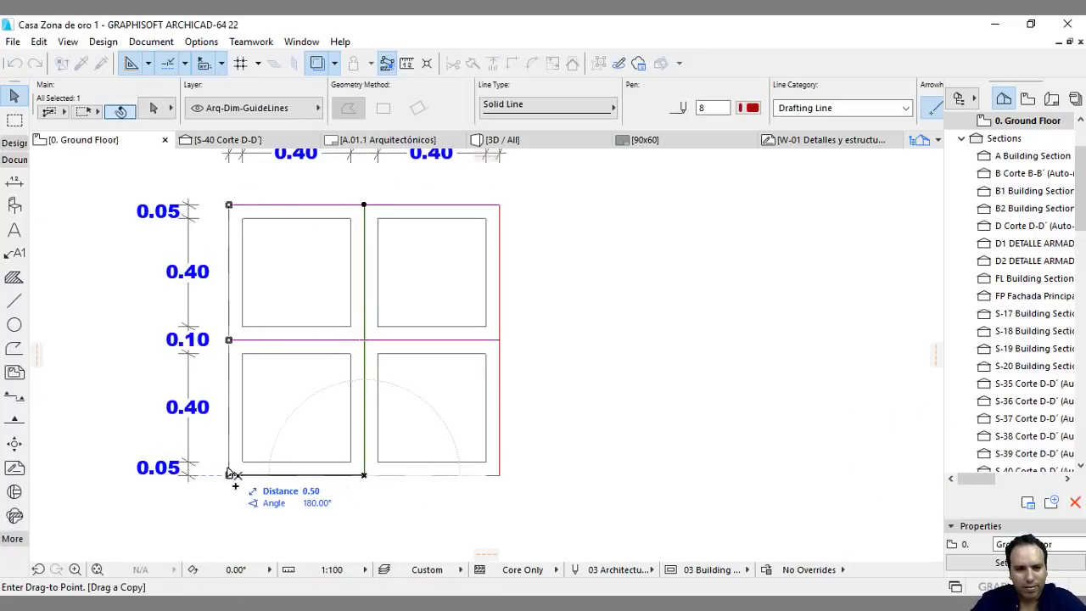
key(Escape)
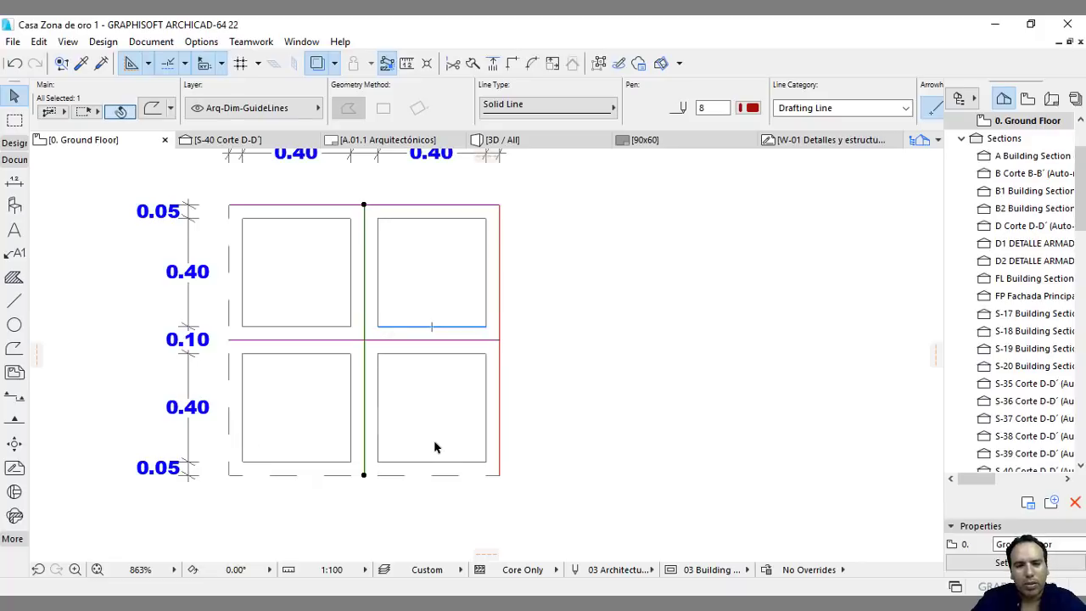
Step: Examine the rib centrelines and dimensions of the slab module alongside the neighbouring area figures
scroll(409, 381, down, 3)
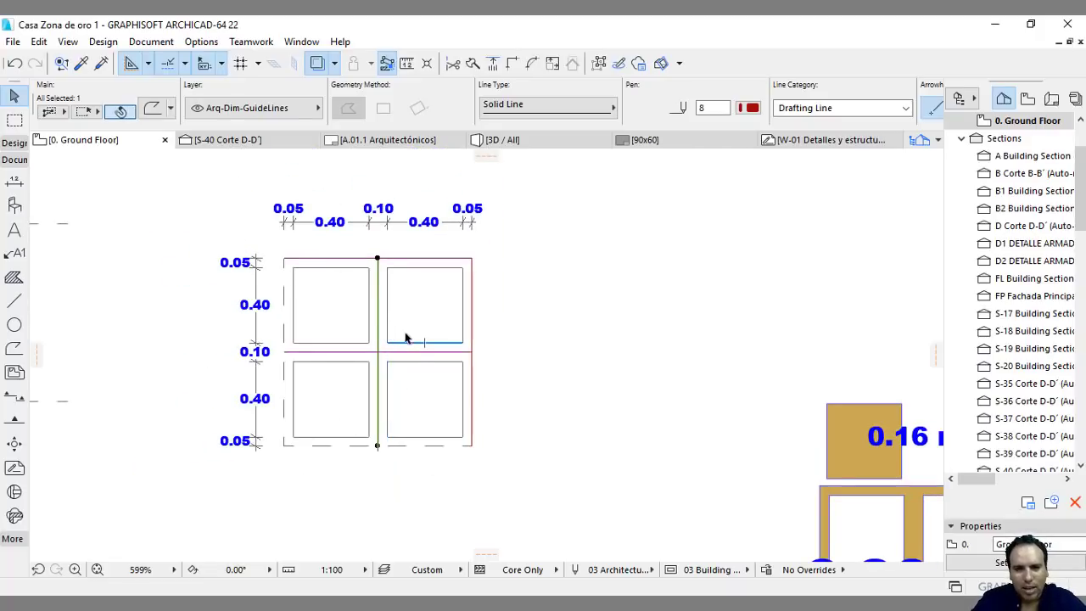
scroll(399, 352, up, 1)
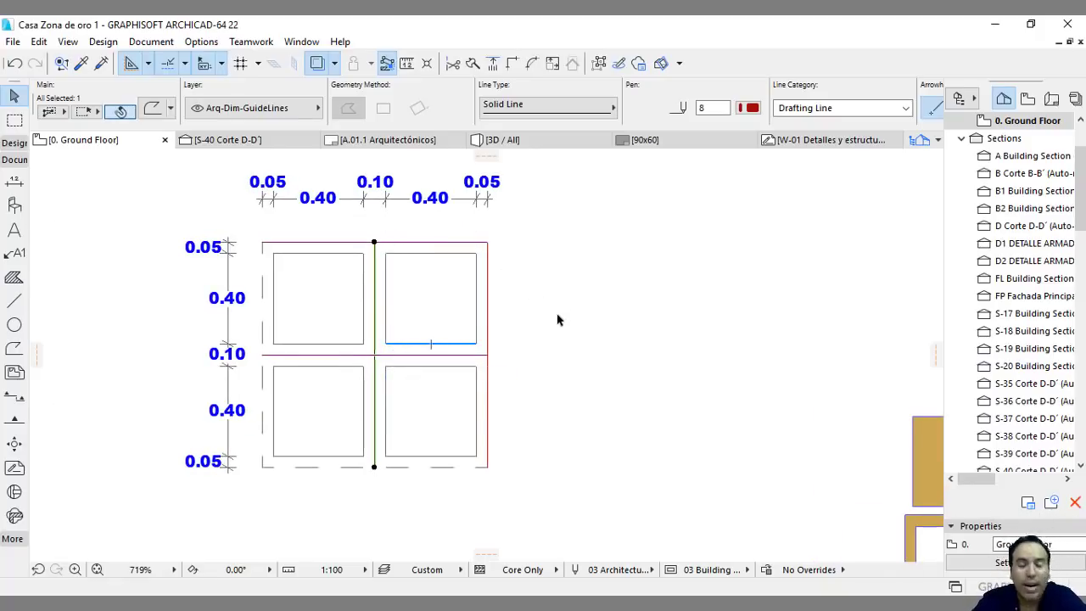
scroll(301, 345, down, 2)
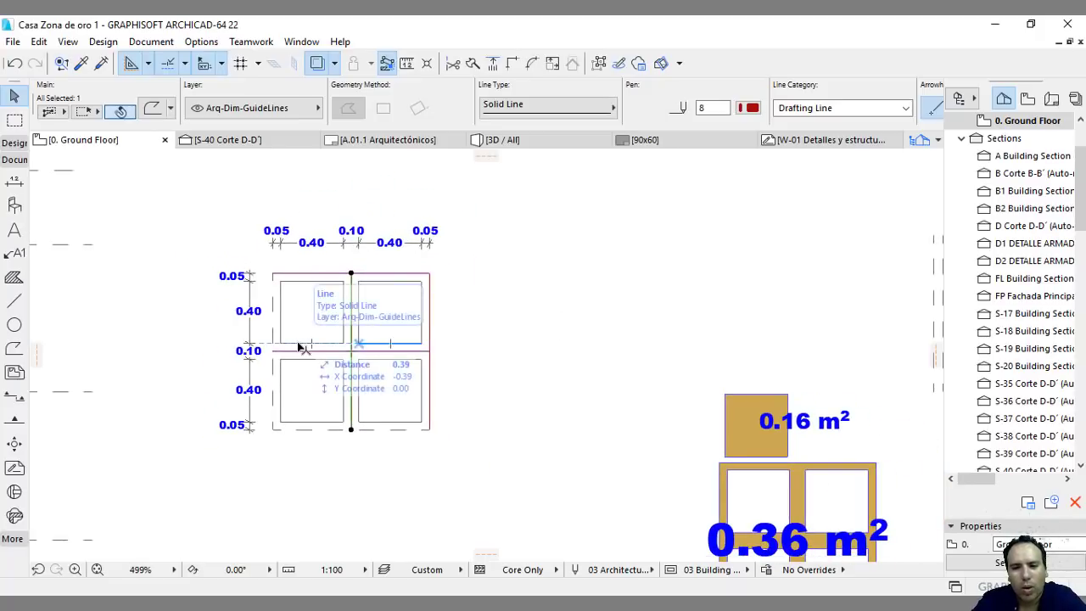
scroll(300, 344, down, 3)
click(299, 345)
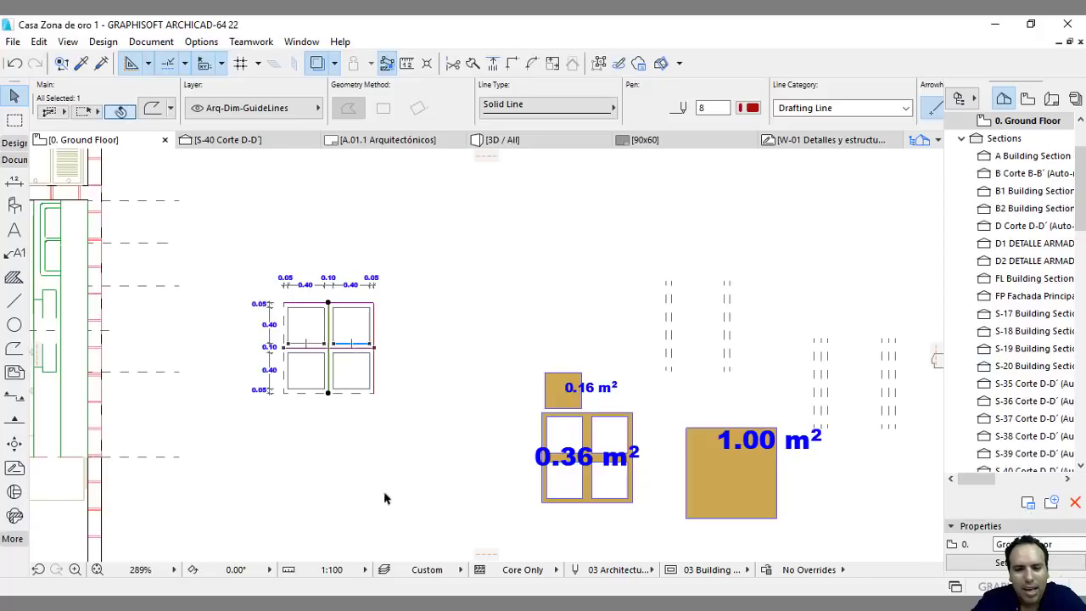
key(alt+Tab)
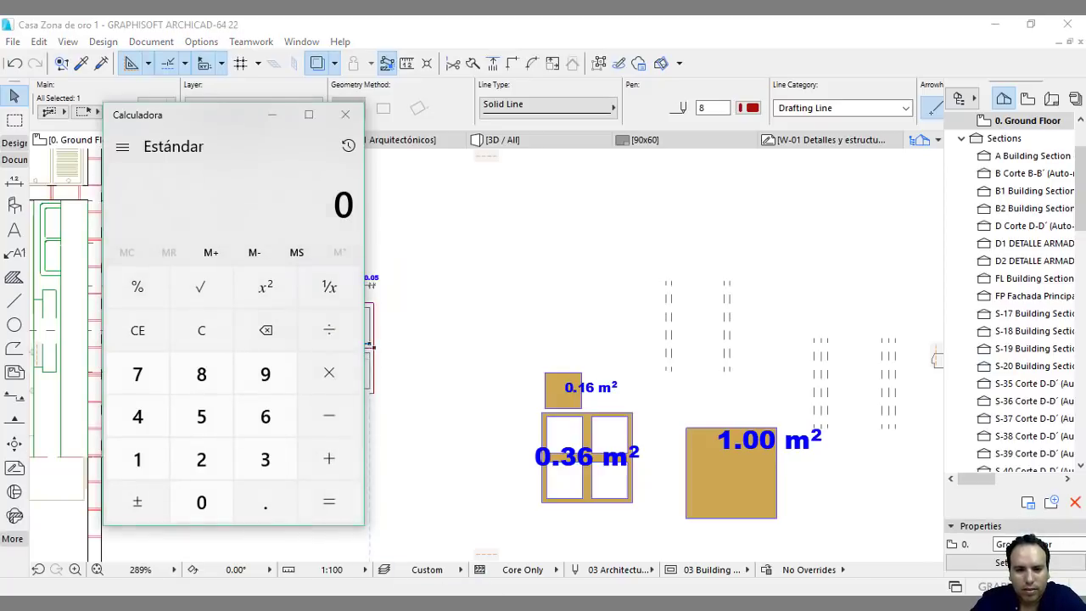
key(alt+Tab)
scroll(368, 315, up, 5)
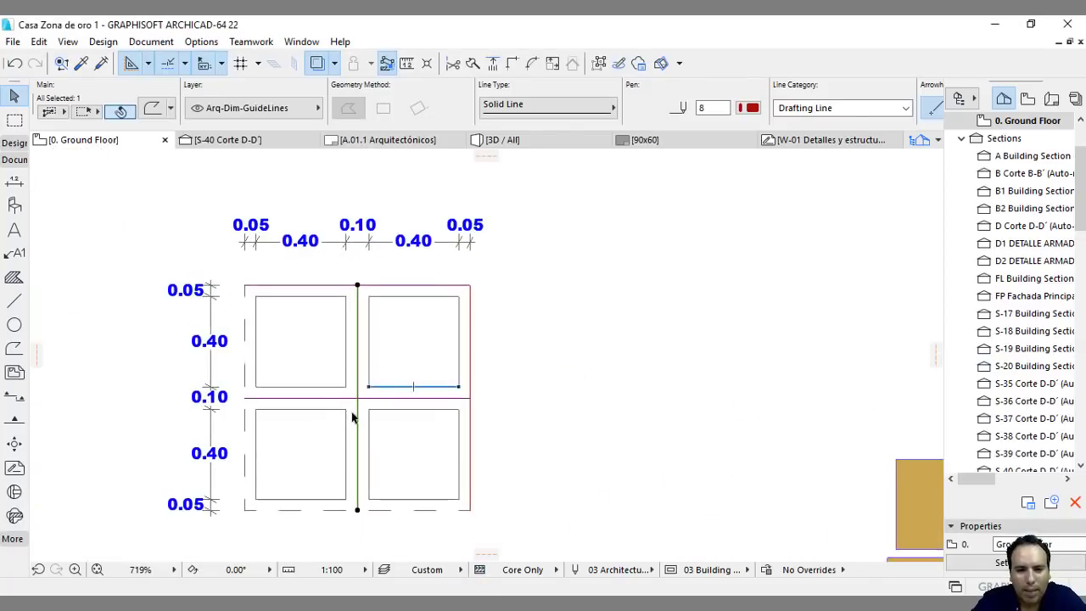
scroll(351, 408, up, 3)
scroll(346, 399, down, 4)
scroll(314, 331, down, 8)
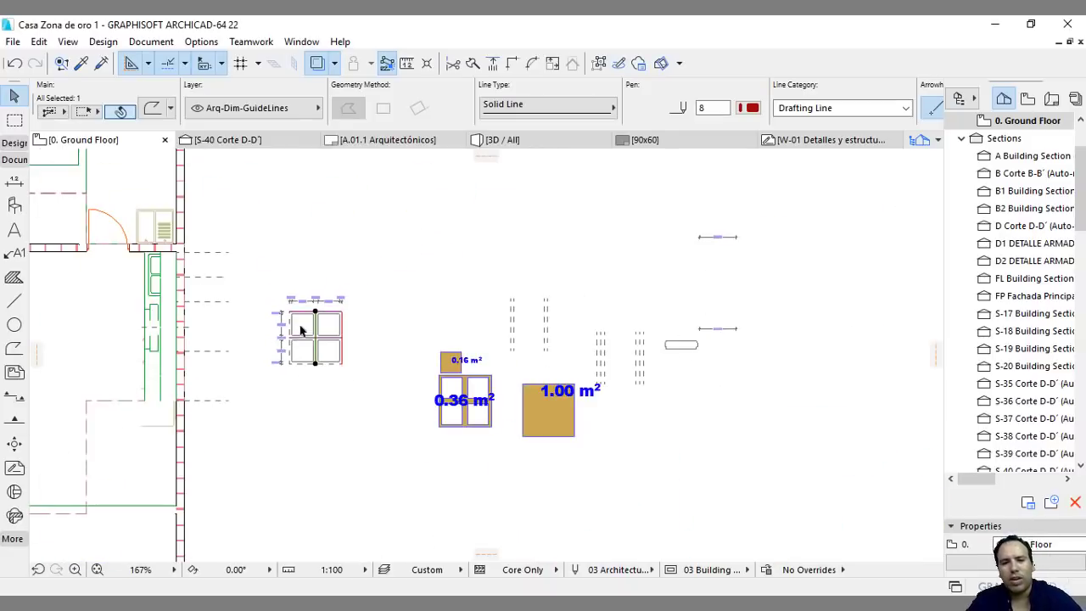
Step: Look over the house's ground floor layout, clear the line selection and return to the ribbed slab module
middle_drag(145, 339, 458, 339)
scroll(455, 283, up, 2)
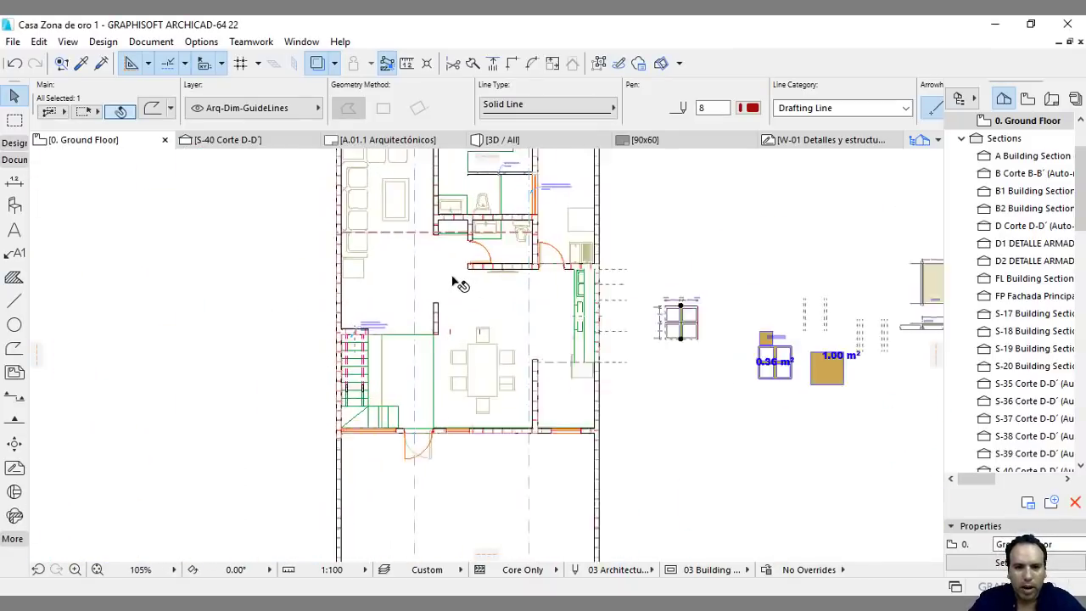
scroll(450, 365, up, 3)
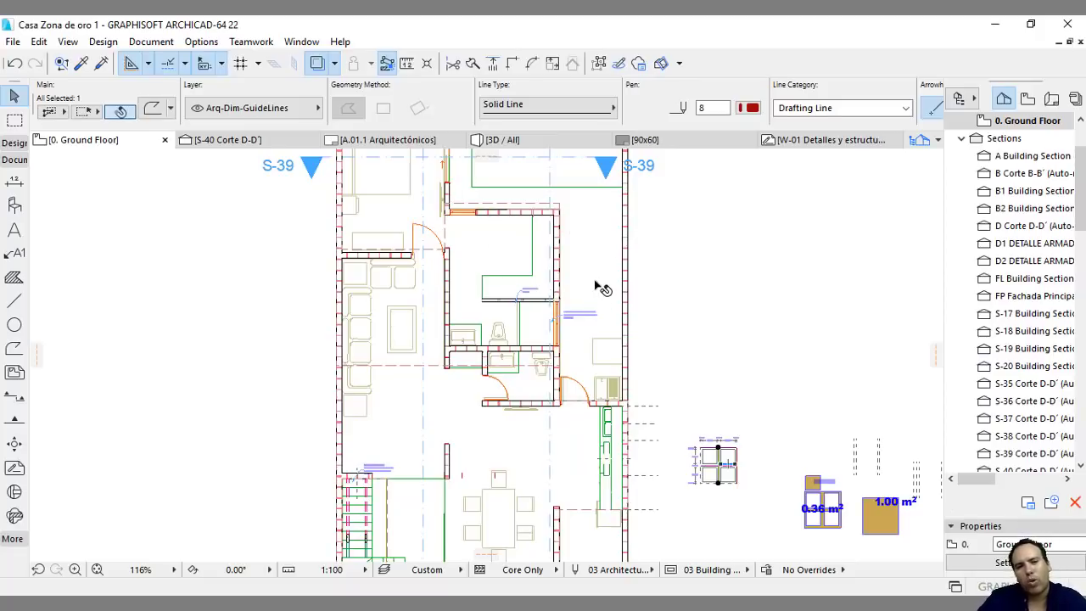
scroll(450, 331, down, 3)
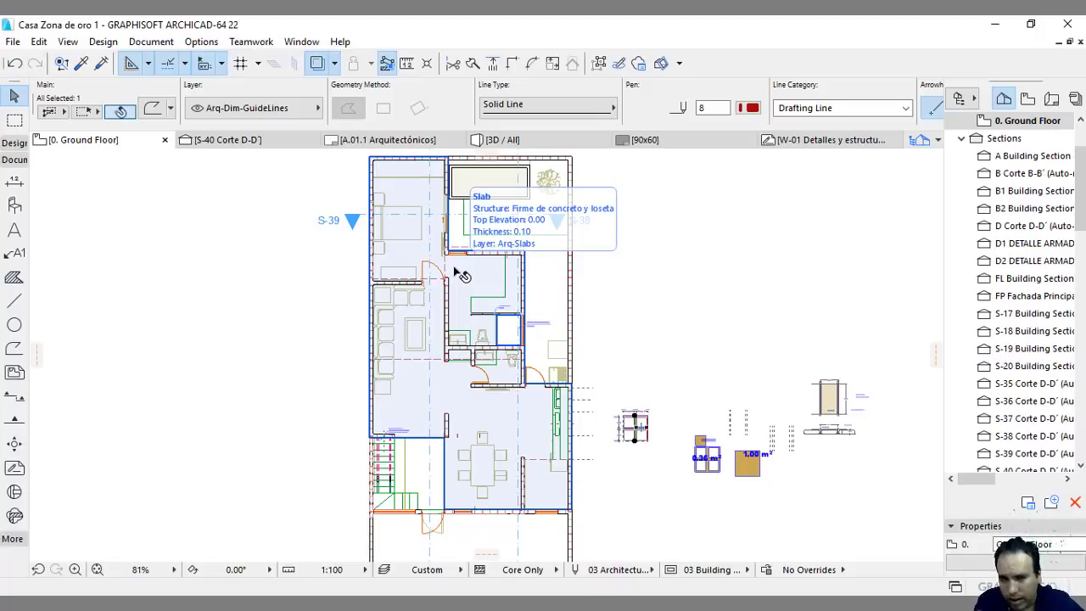
scroll(637, 429, up, 6)
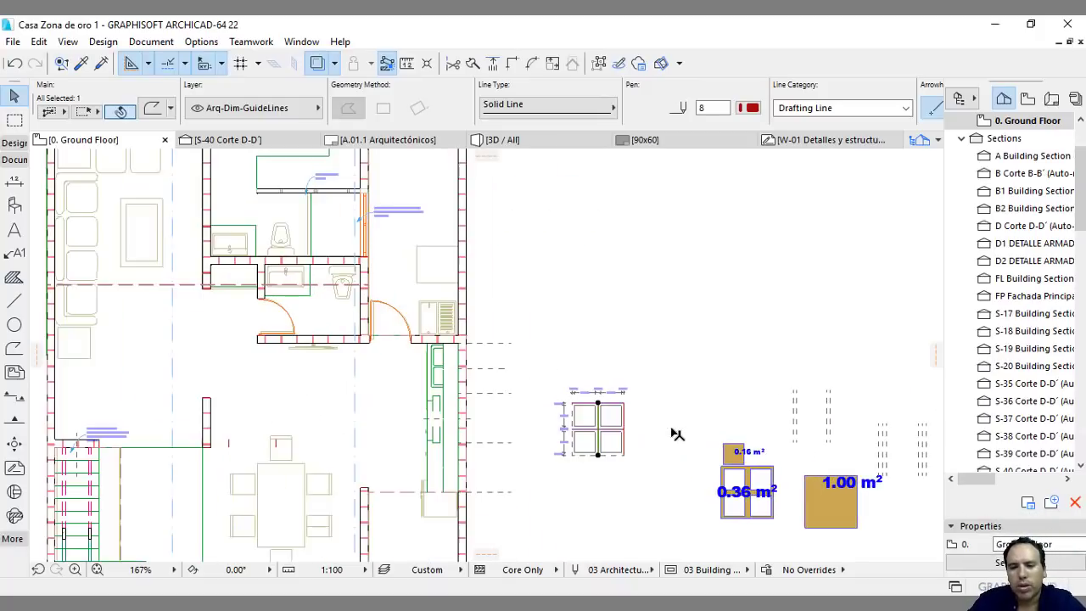
click(700, 422)
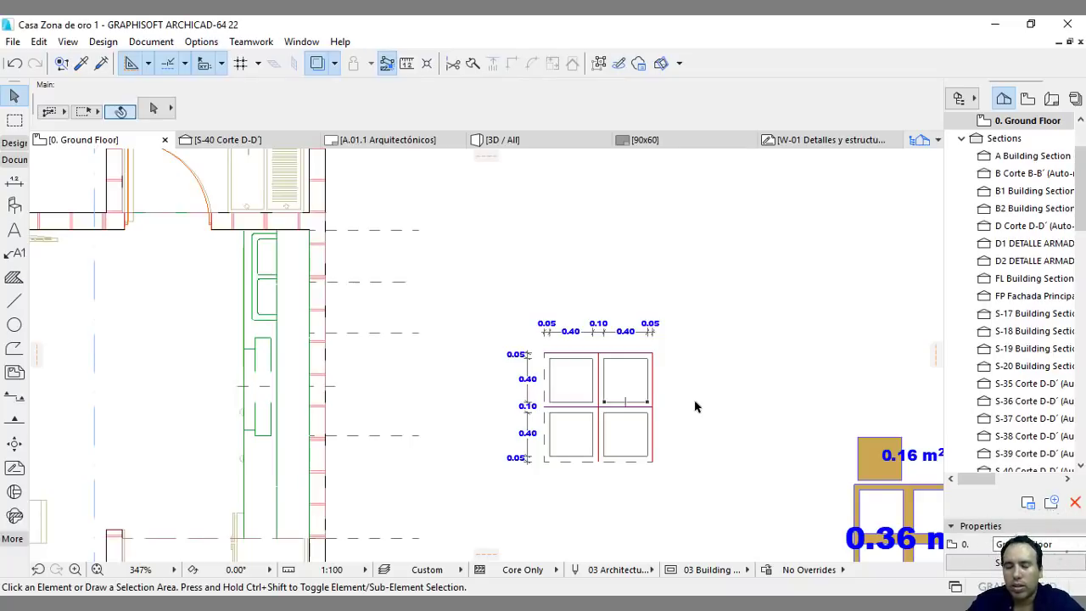
scroll(664, 450, up, 2)
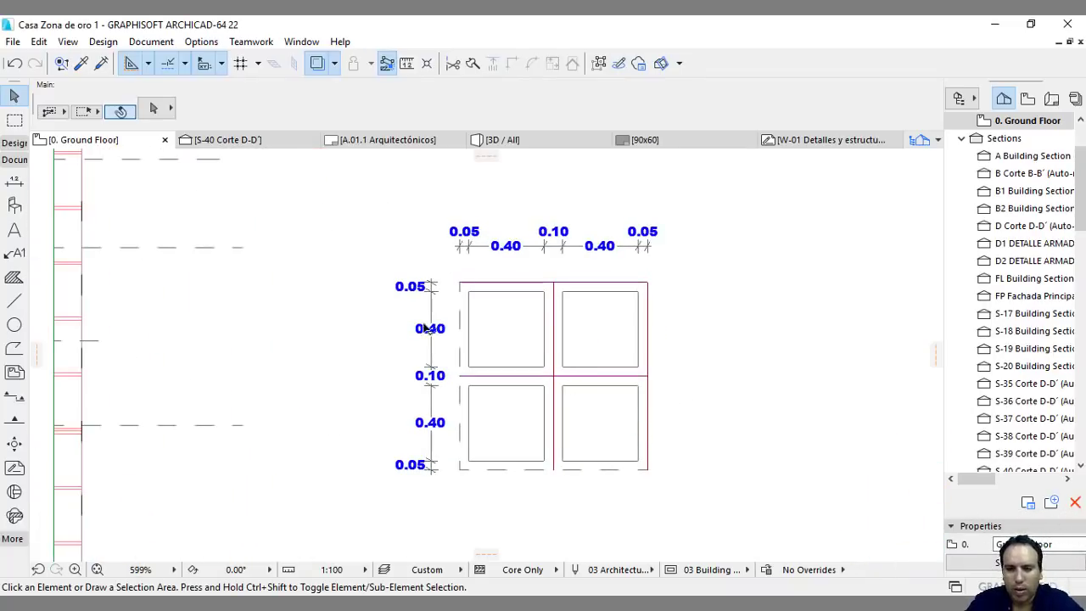
Step: Switch to the Excel unit price breakdown and check the quantities of the 3/8" rebar and welded mesh rows
scroll(416, 330, down, 2)
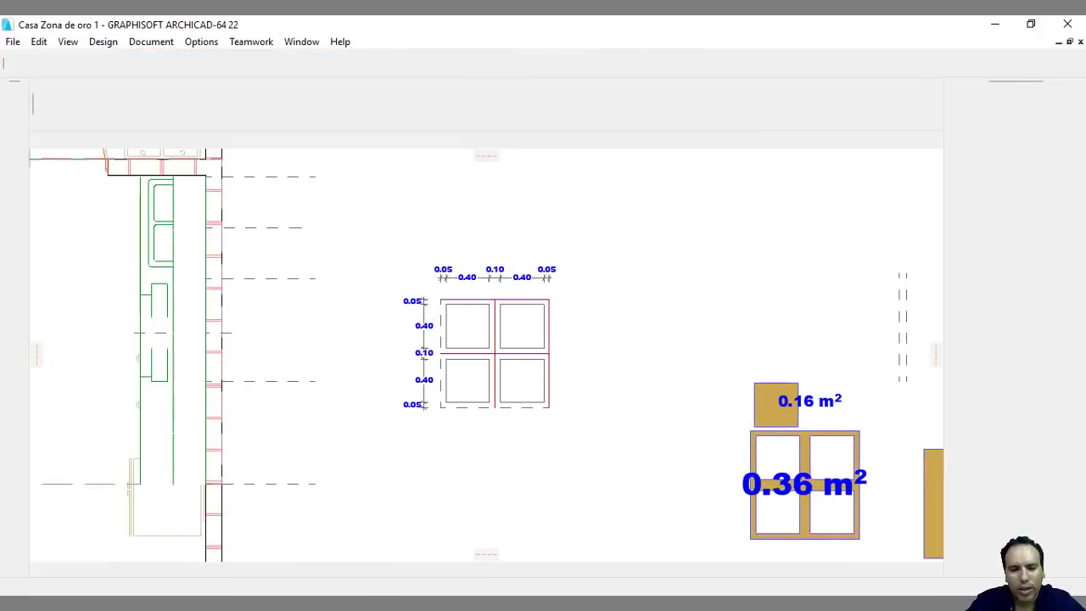
scroll(454, 327, down, 2)
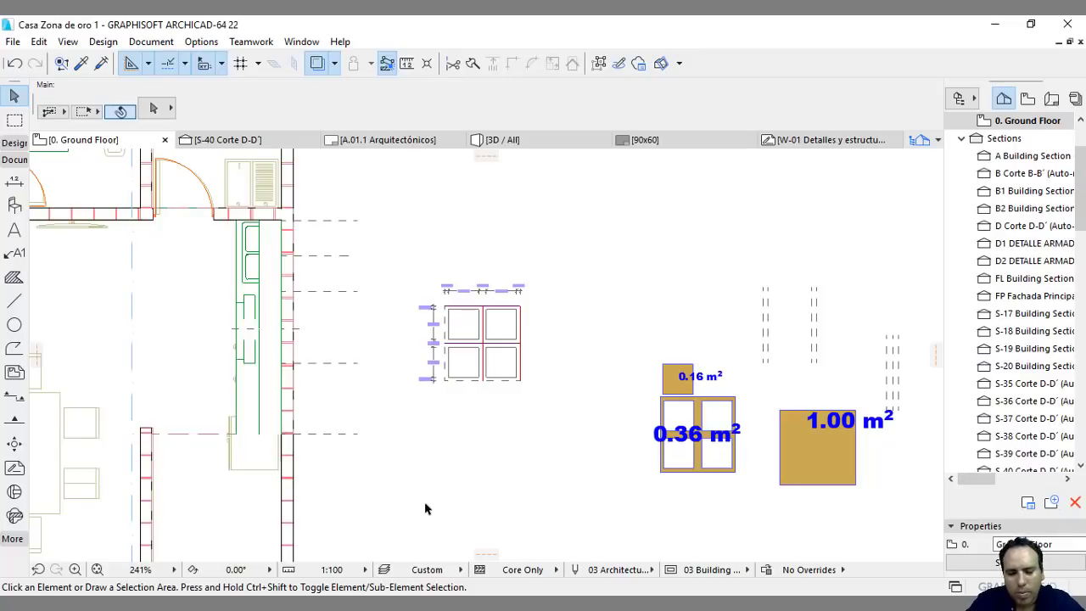
key(alt+Tab)
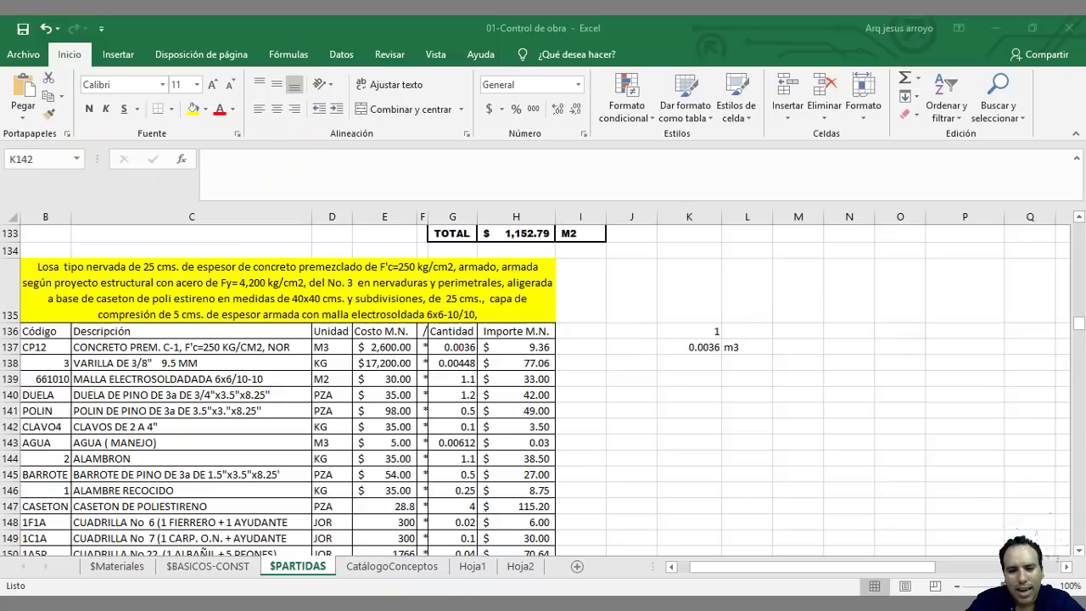
click(458, 363)
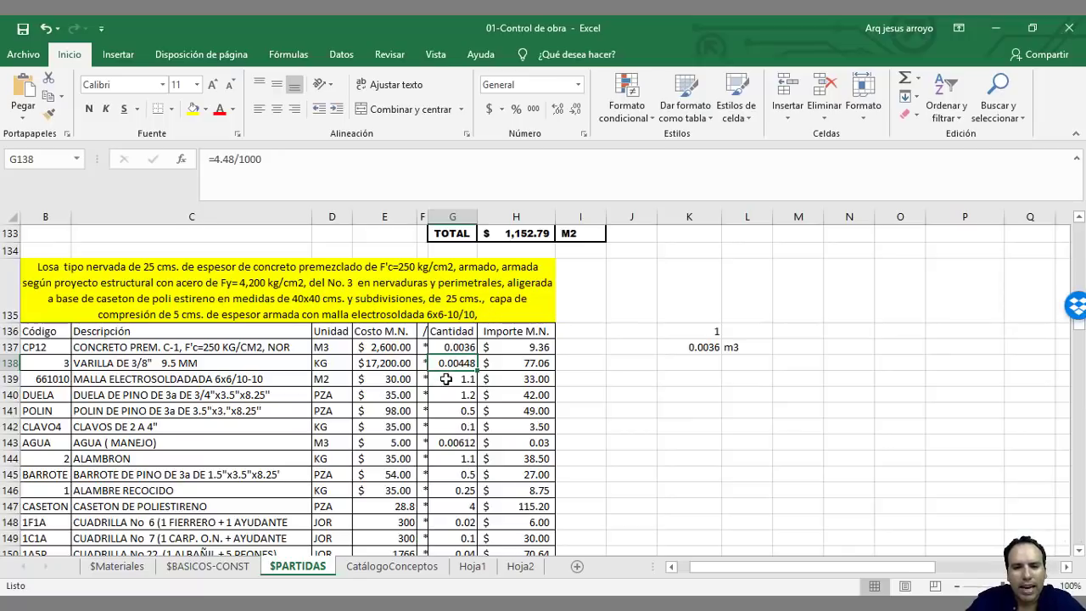
click(445, 379)
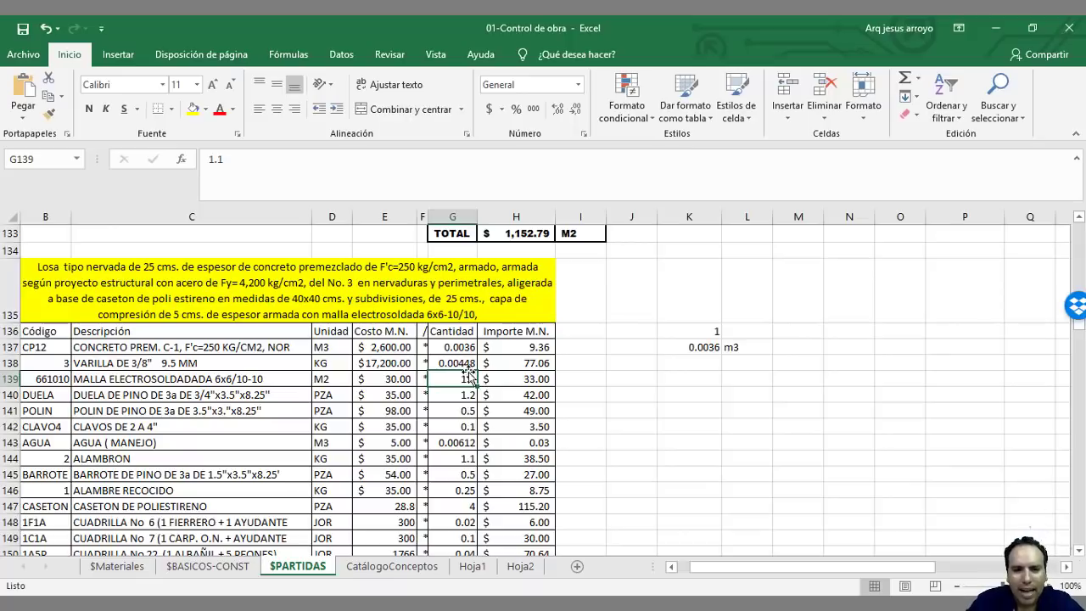
click(465, 363)
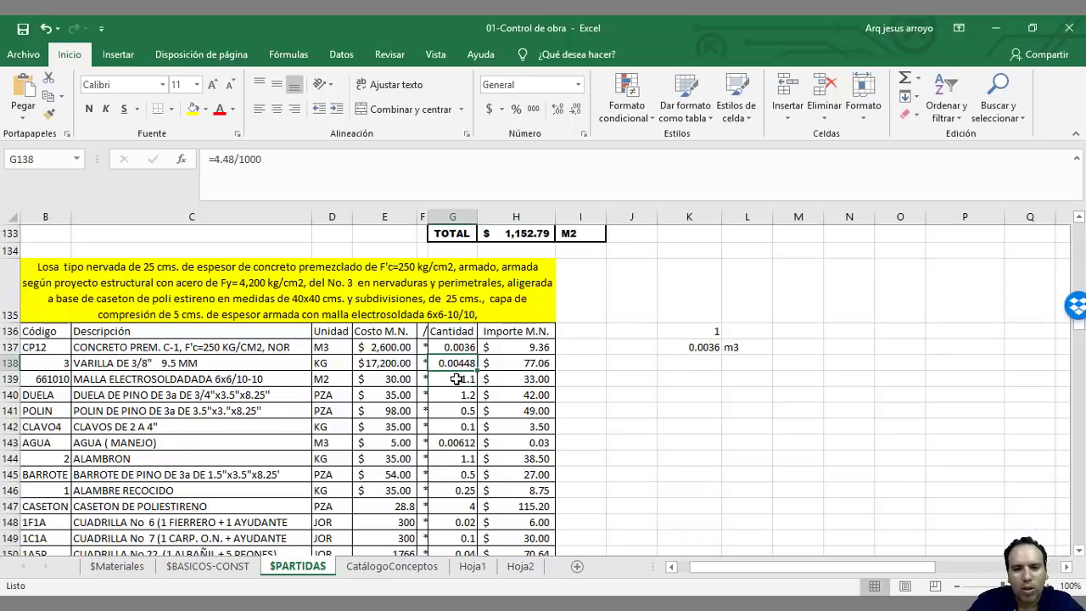
Step: Extend the K137 quantity formula to the rebar row and change K138 to =K136*G138
click(696, 347)
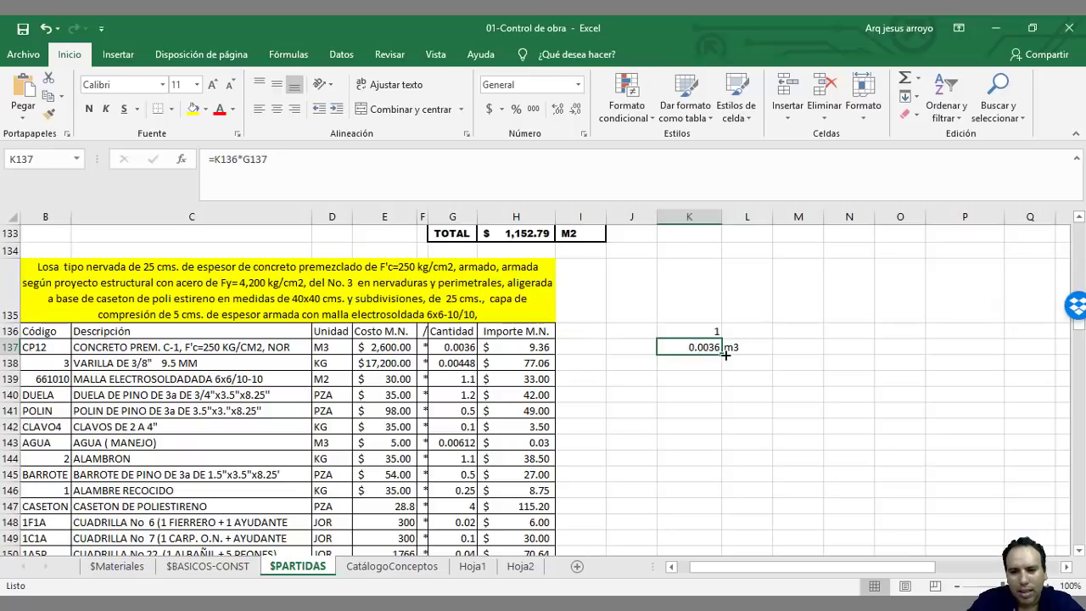
drag(722, 354, 721, 374)
click(708, 393)
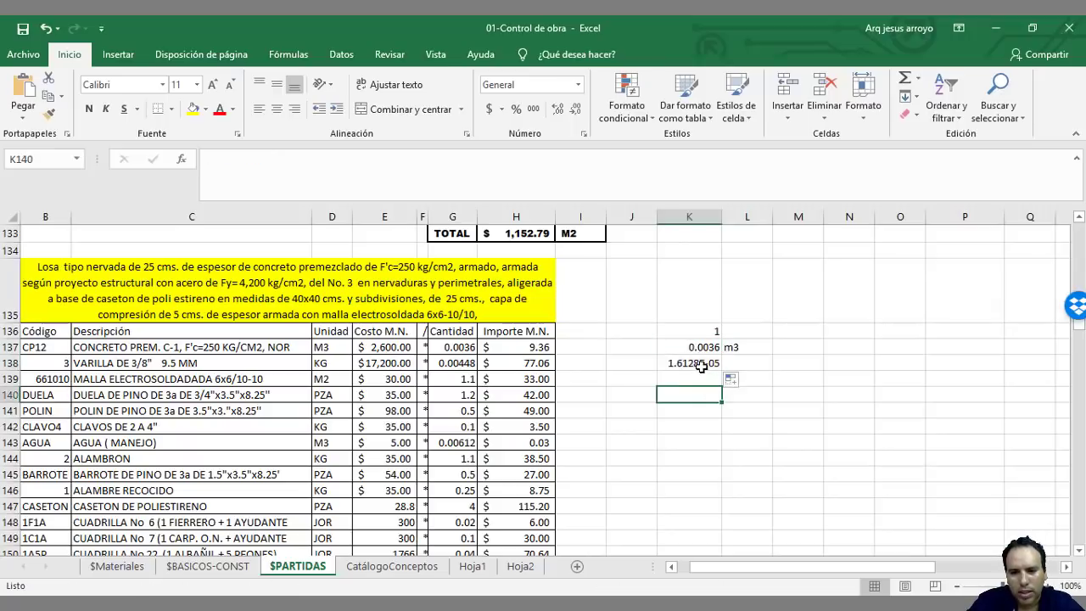
click(704, 363)
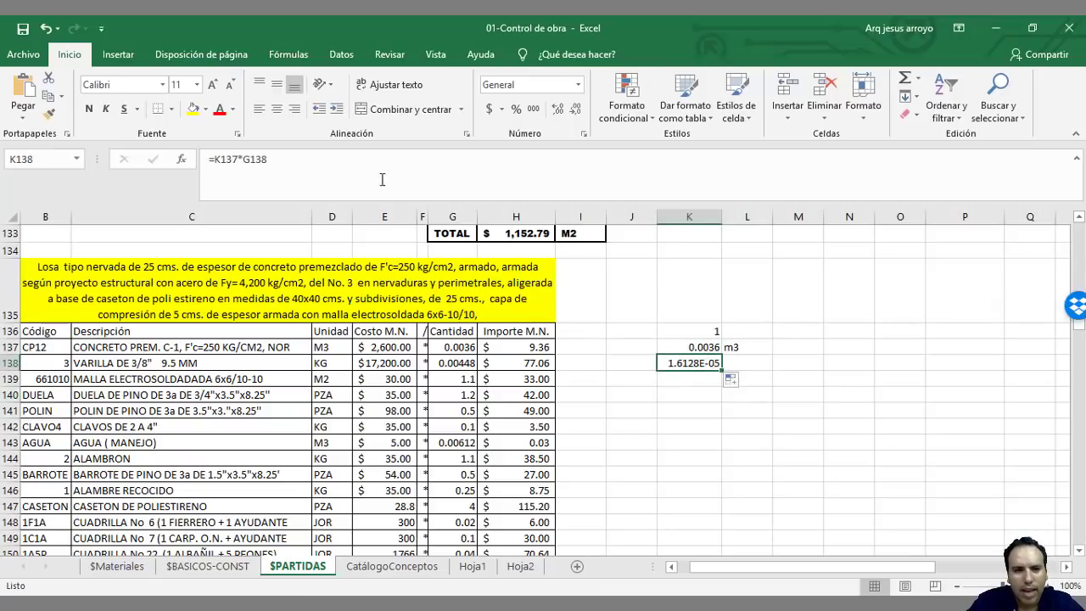
click(353, 161)
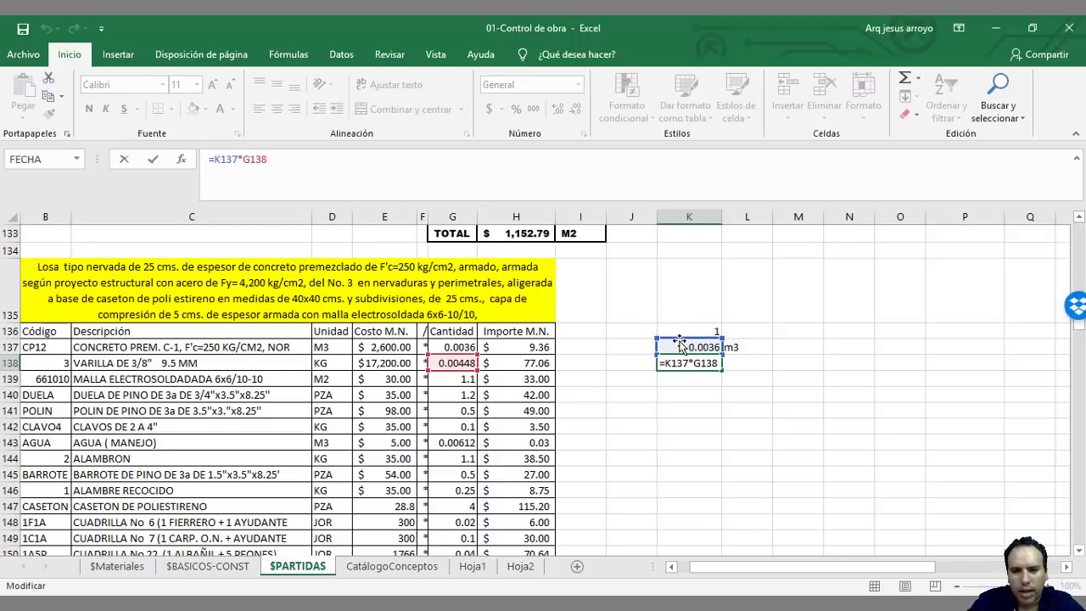
drag(684, 340, 670, 329)
key(Return)
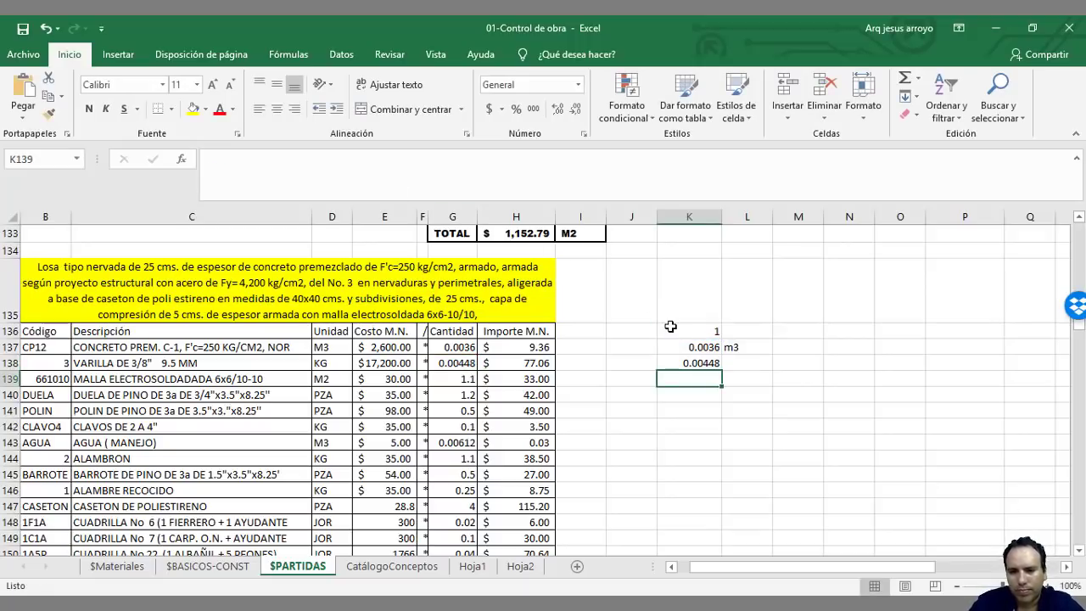
Step: Test slab areas of 10, 20 and 5 in cell K136
click(674, 329)
text(10)
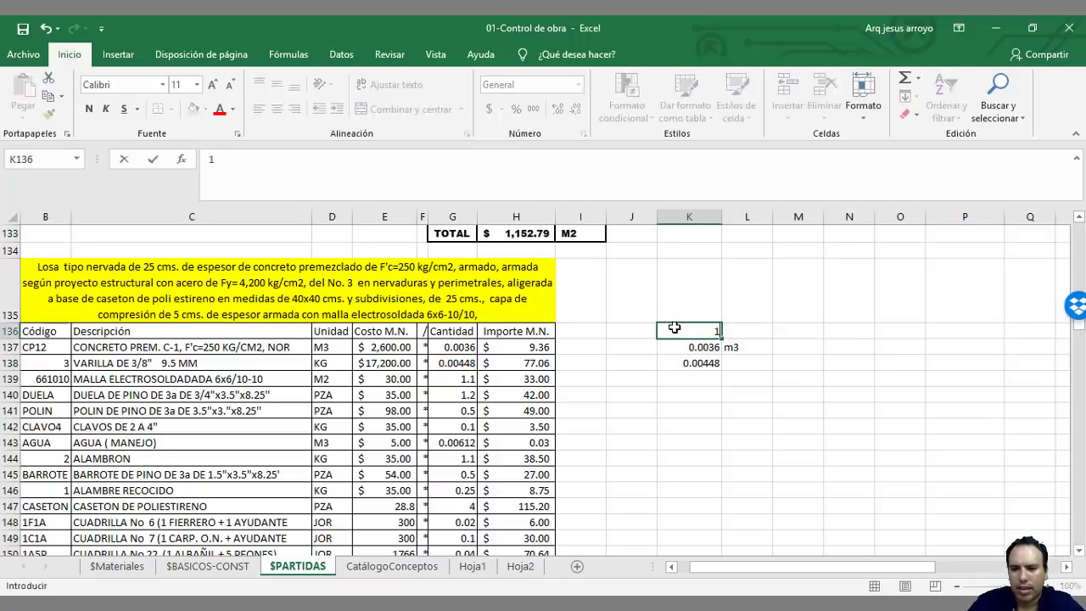
key(Return)
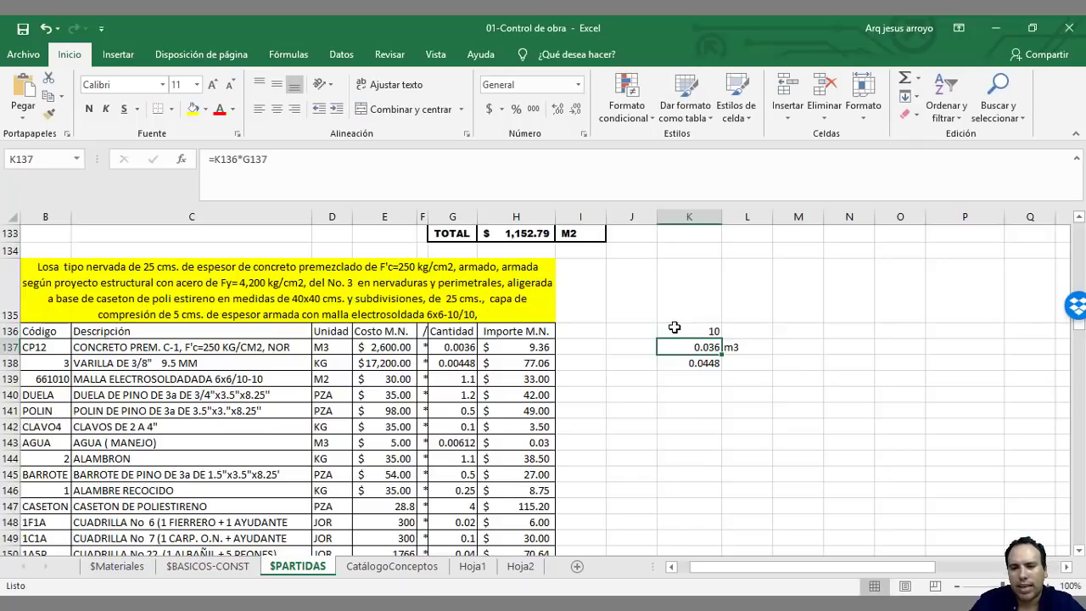
click(678, 328)
text(20)
key(Return)
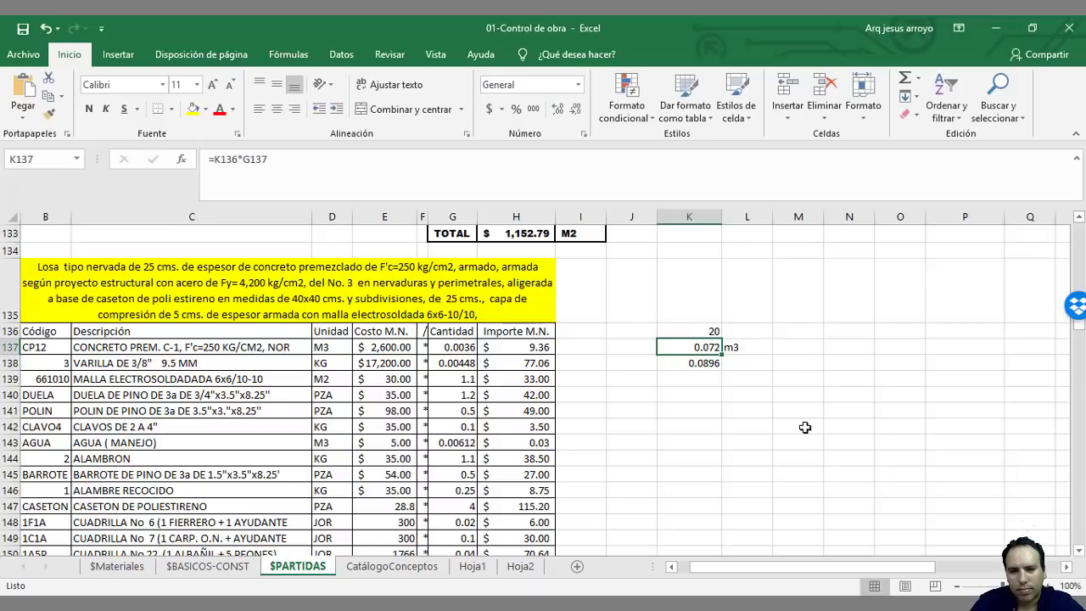
click(715, 330)
text(5)
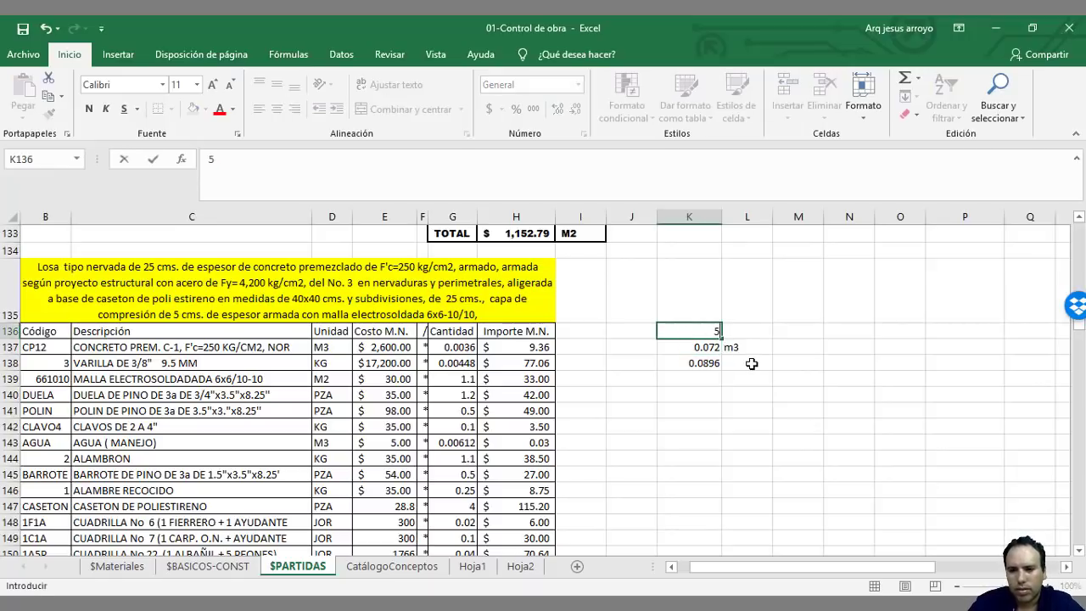
key(Return)
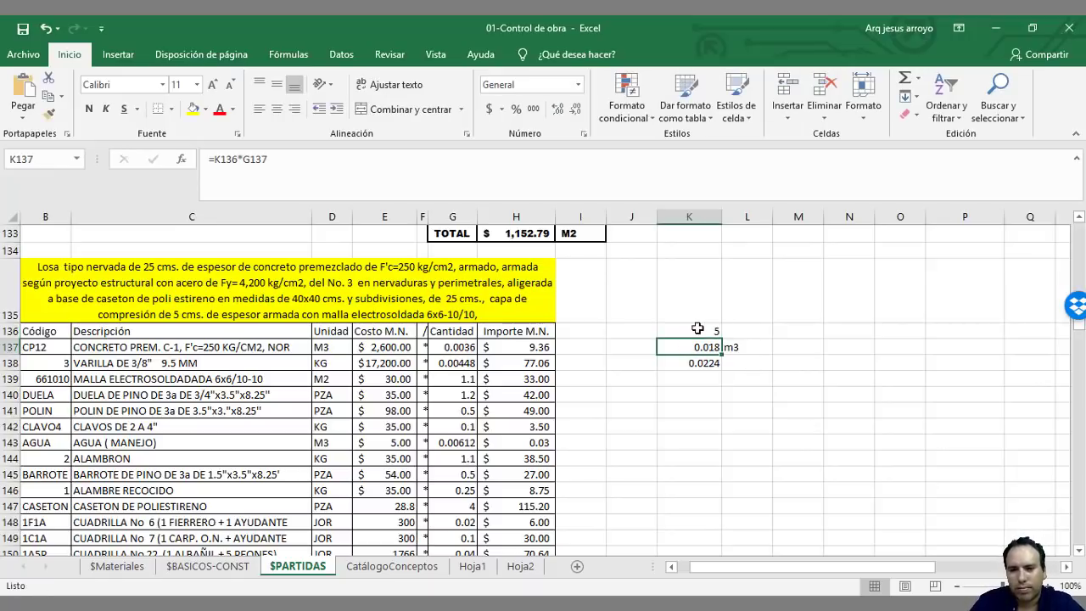
Step: Set the slab area in K136 to a 6 by 6 product, entered as the formula +6*6
key(Up)
text(6)
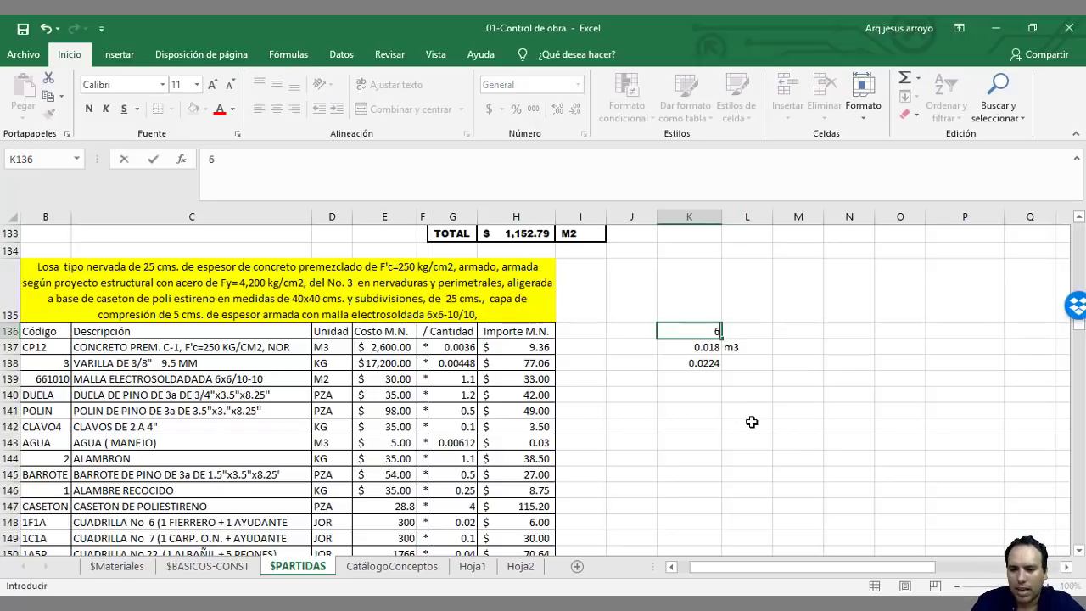
text(*6)
key(Return)
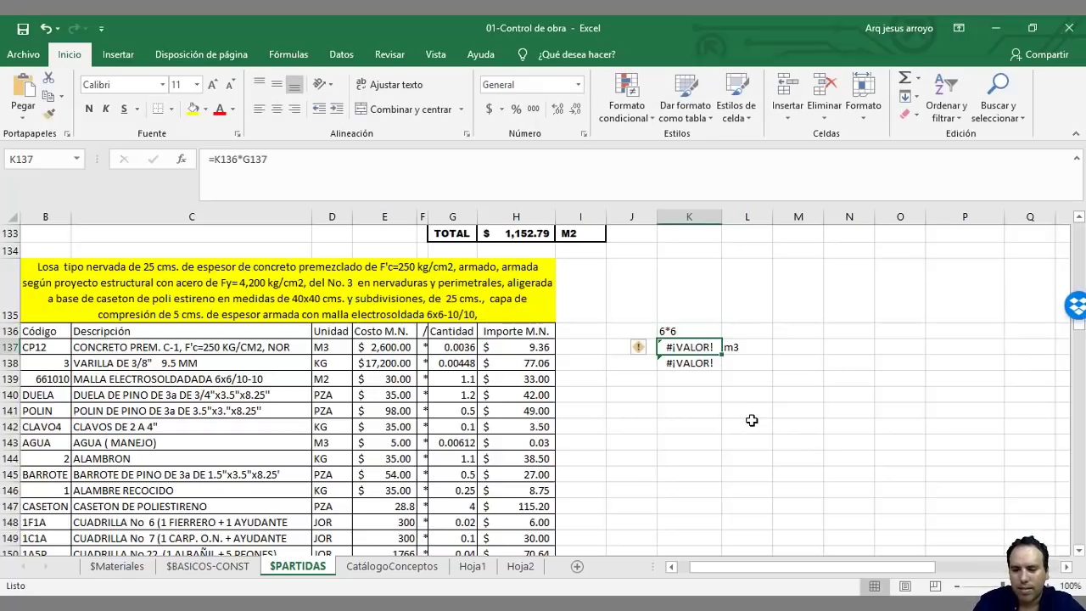
key(Up)
text(+6)
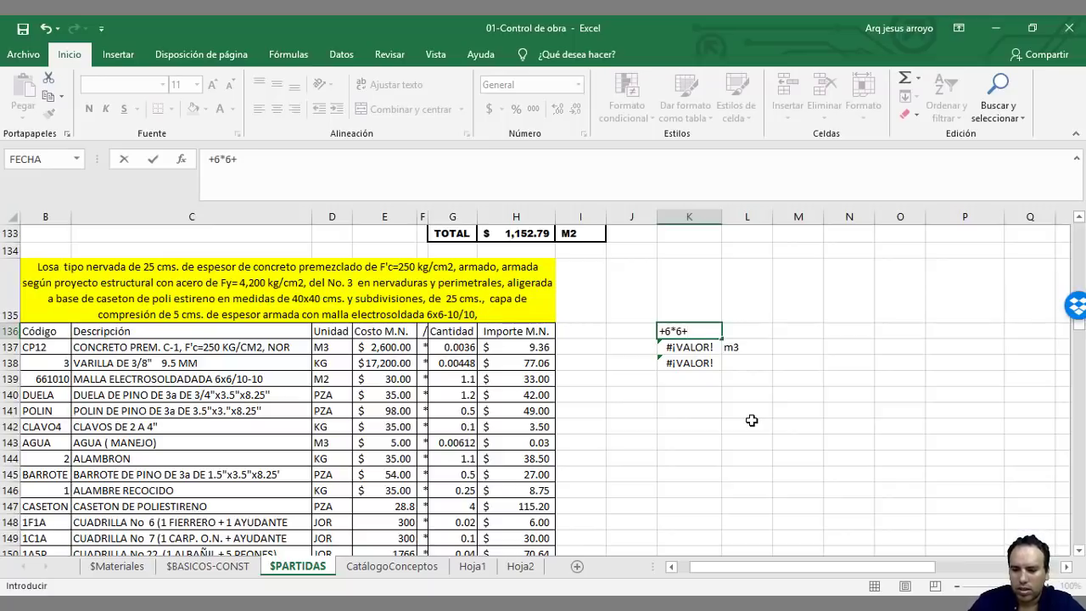
key(Return)
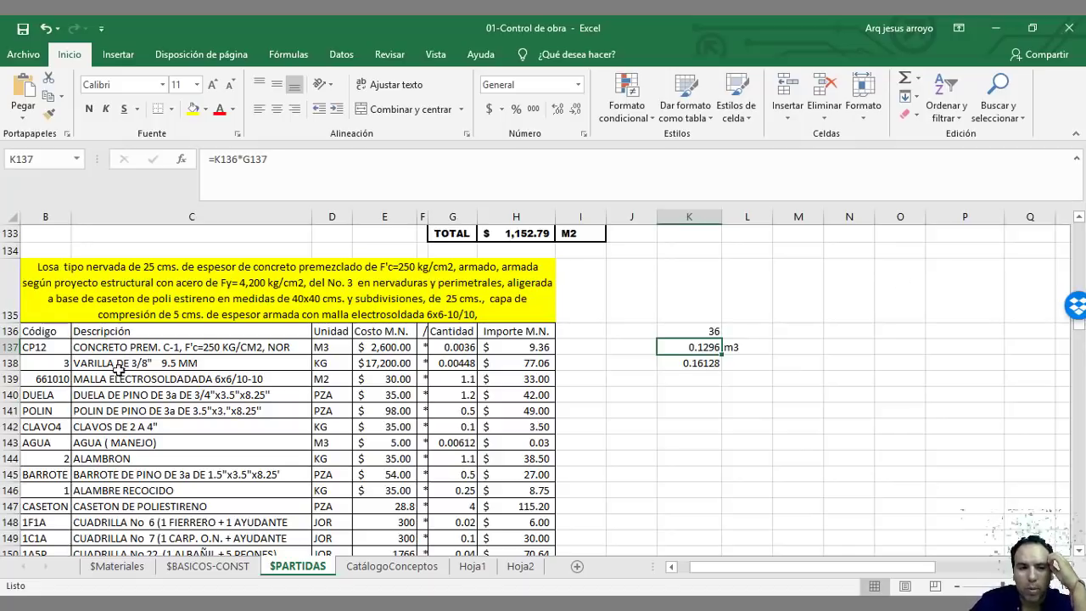
Step: Look over the slab's material descriptions, from the welded mesh and pine formwork to the tie wire and polystyrene block rows
click(138, 393)
click(165, 380)
drag(167, 401, 170, 410)
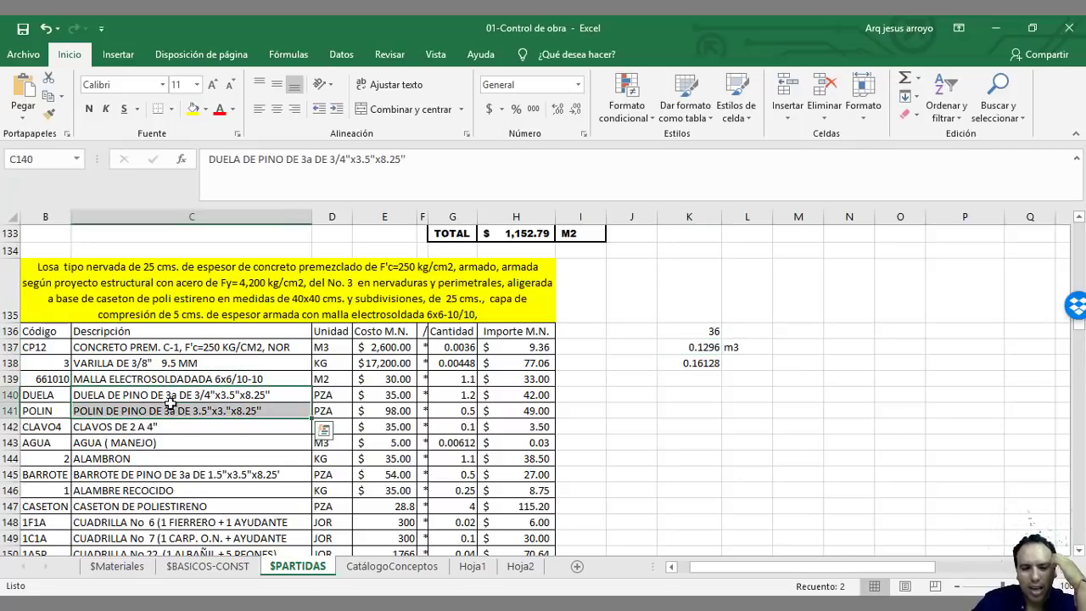
scroll(182, 456, down, 1)
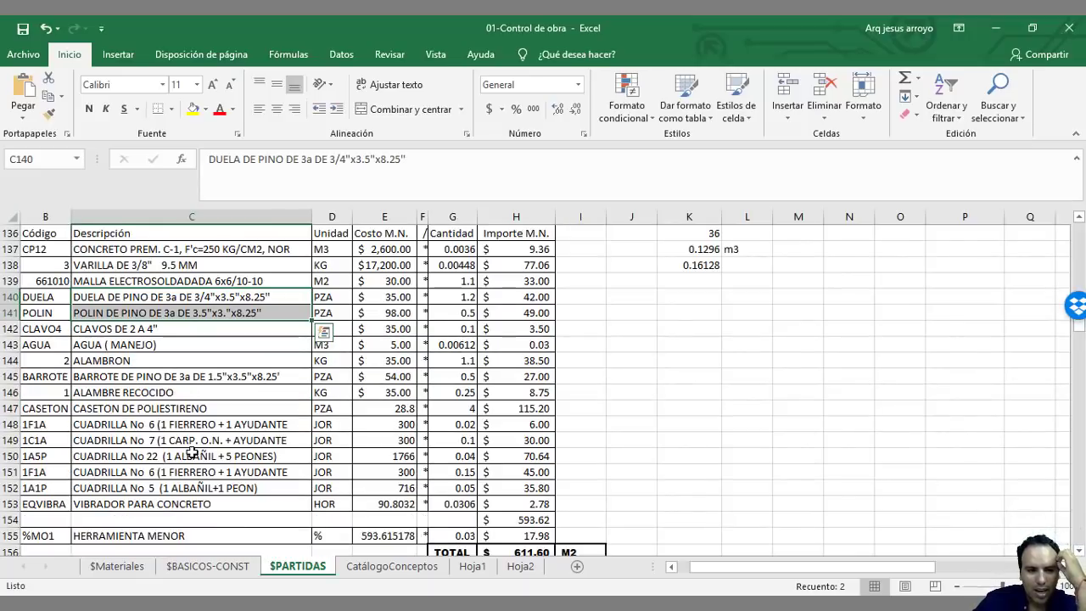
click(192, 406)
click(206, 390)
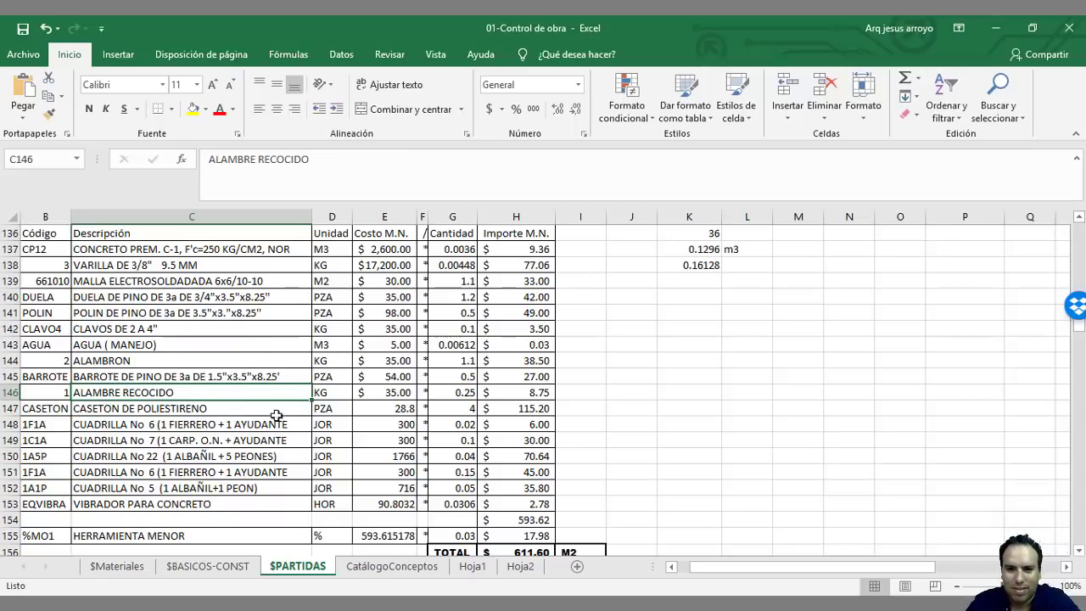
Step: Correct the concrete quantity formula in G137 to =+(0.36*0.2)+0.05 and review its terms
click(468, 250)
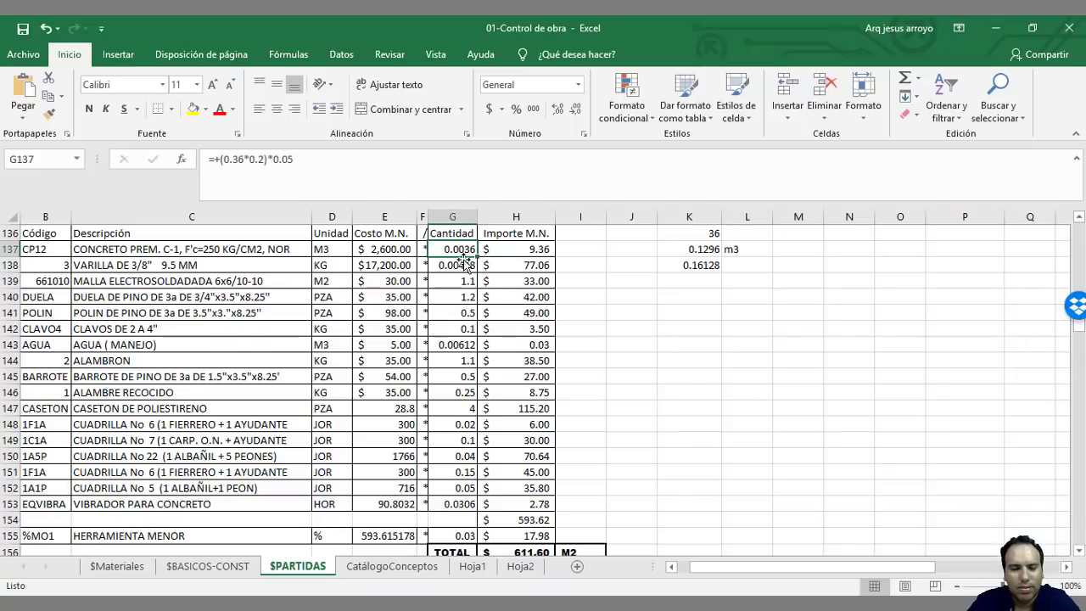
click(270, 158)
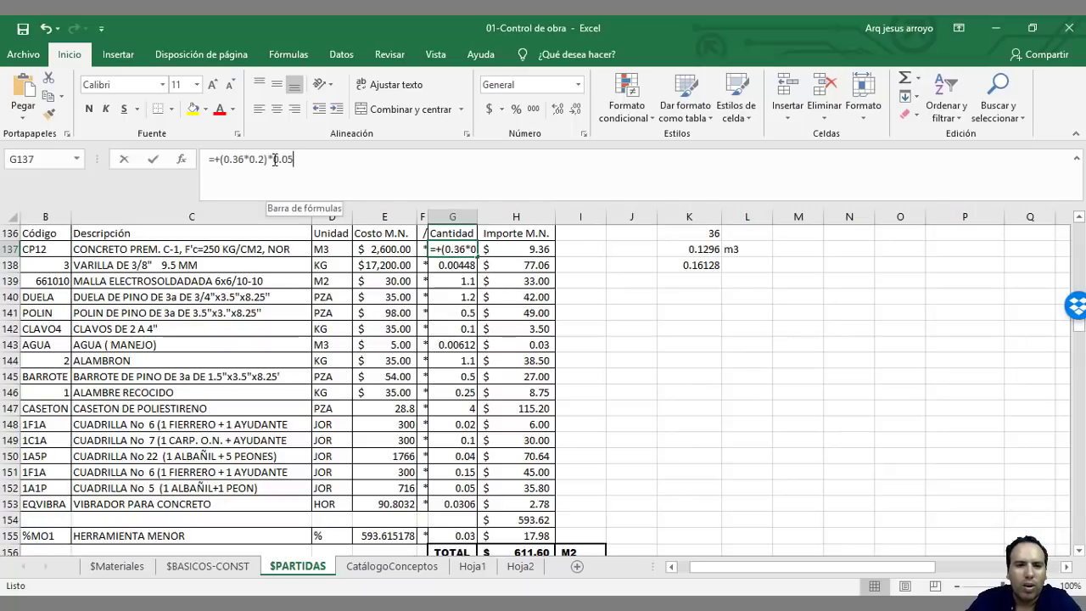
text(+)
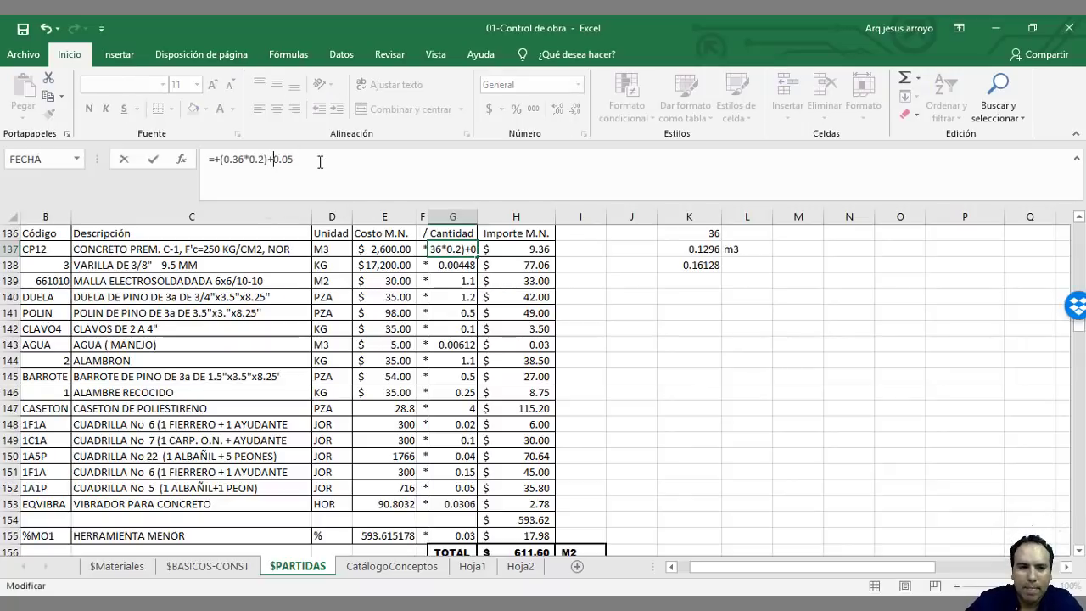
key(Return)
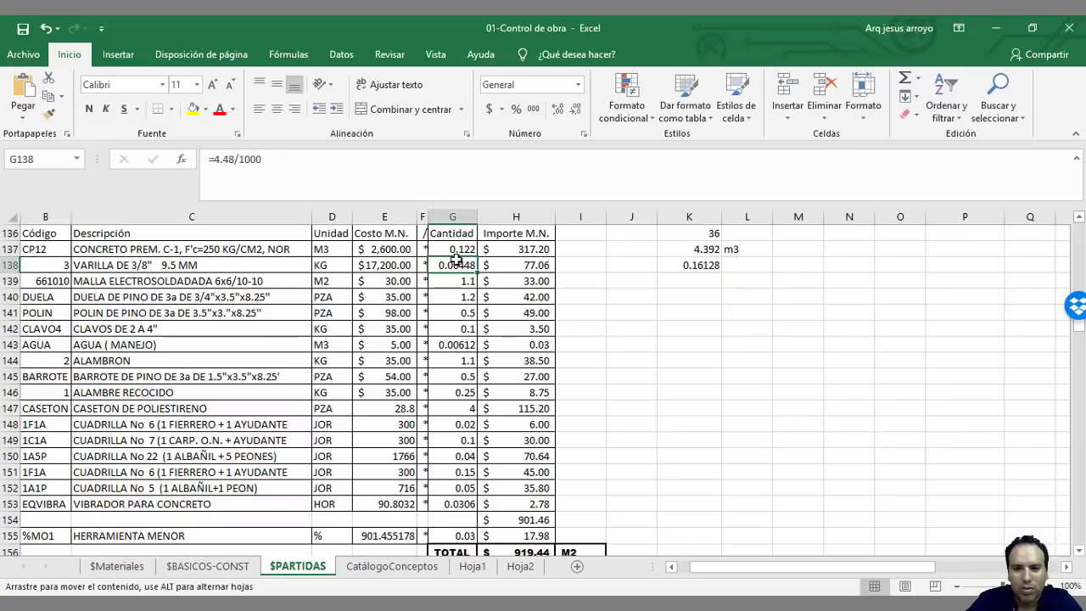
click(463, 249)
click(686, 246)
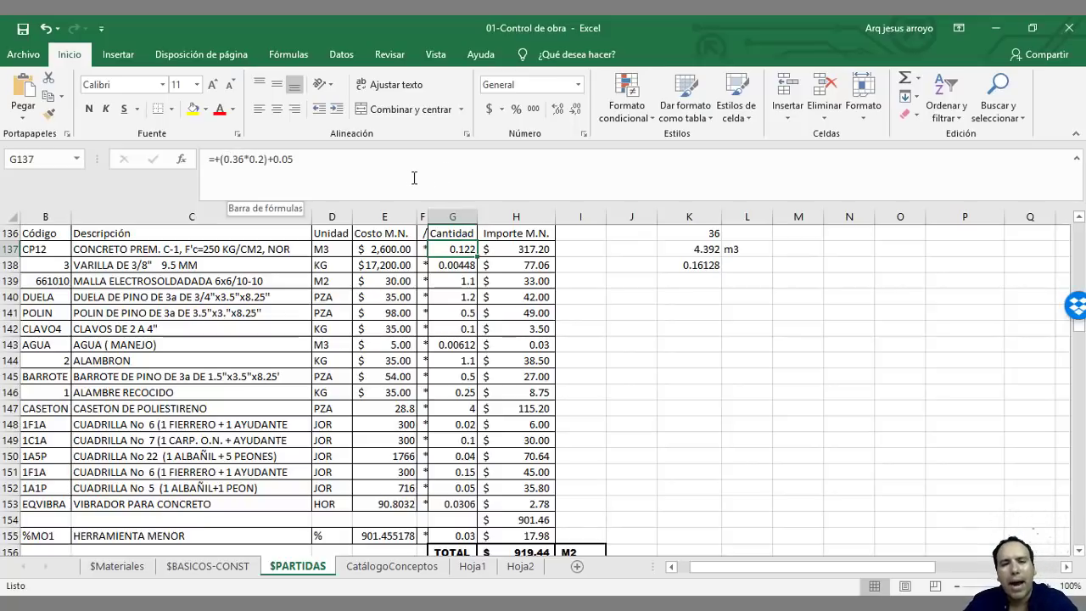
click(271, 160)
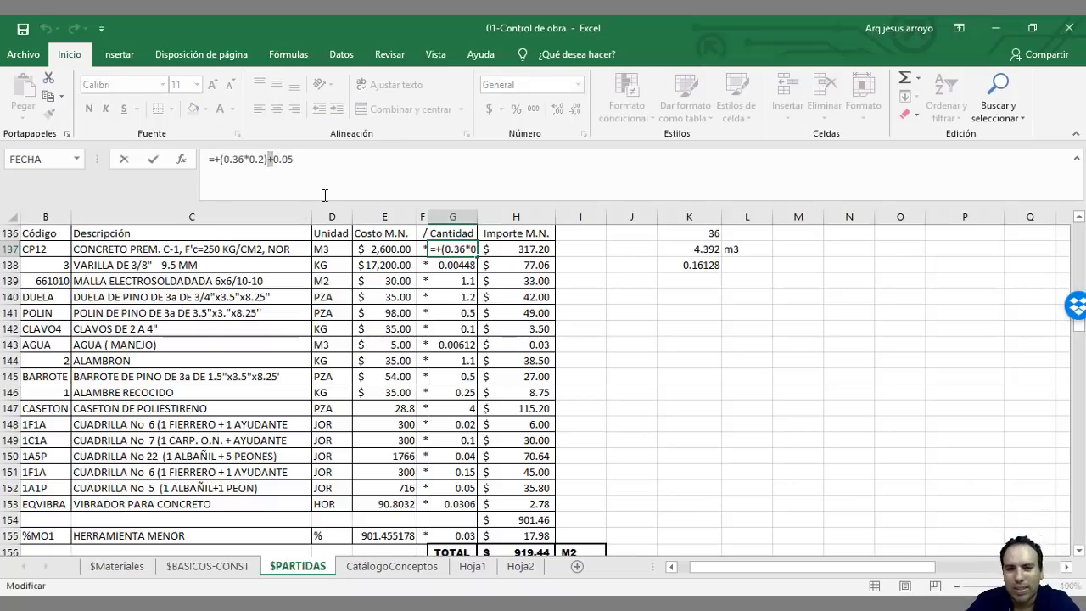
click(294, 159)
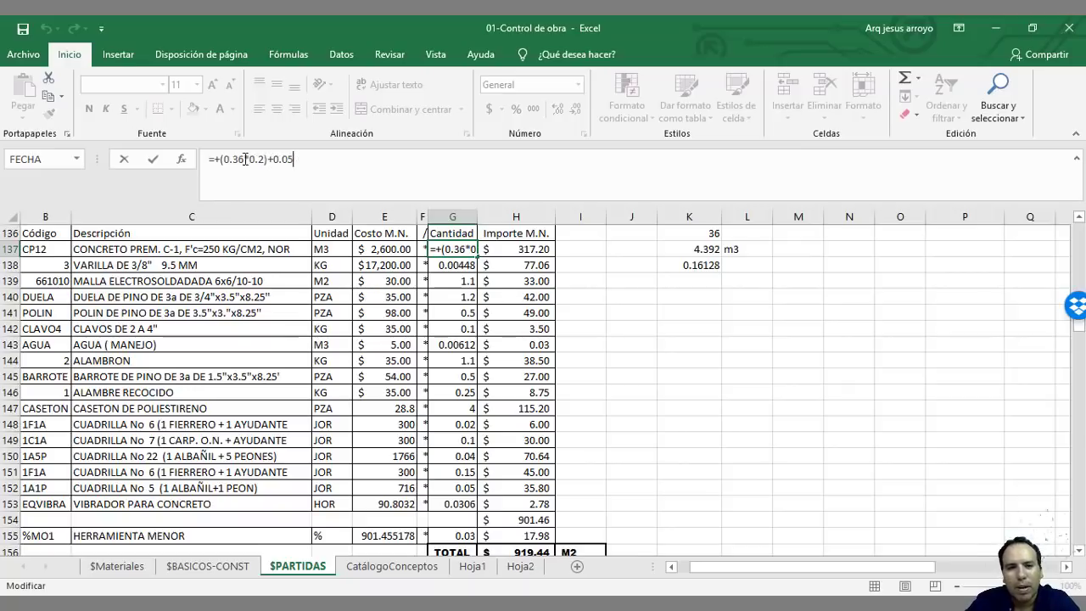
Step: Fill the K138 quantity formula down through K147, the polystyrene block row
click(700, 267)
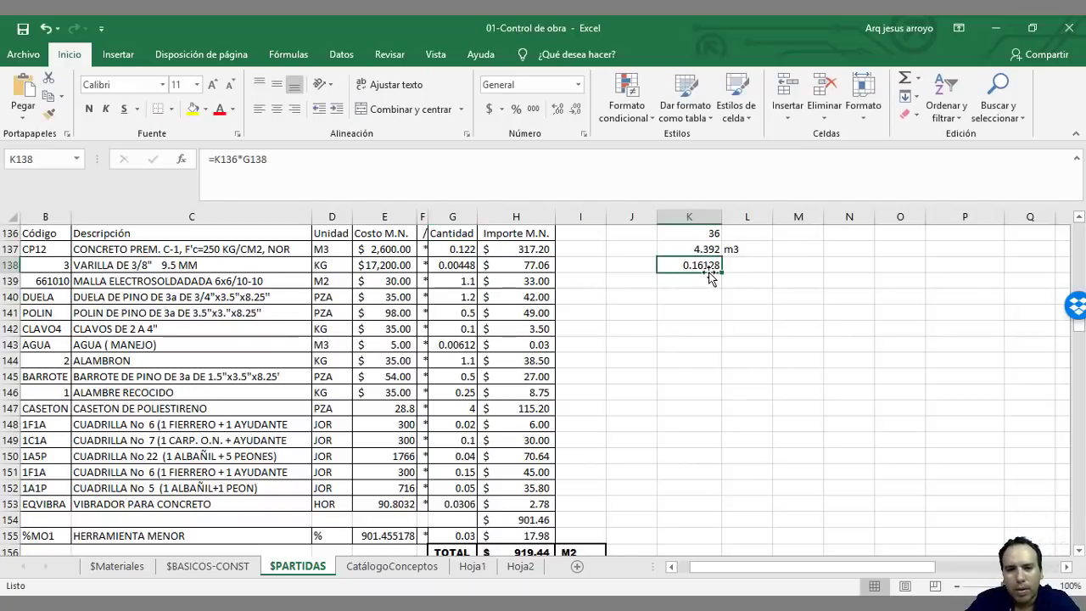
drag(722, 272, 712, 411)
click(768, 348)
Step: Repoint the quantity formulas in K140 and K139 so both multiply by the slab area in K136
click(714, 280)
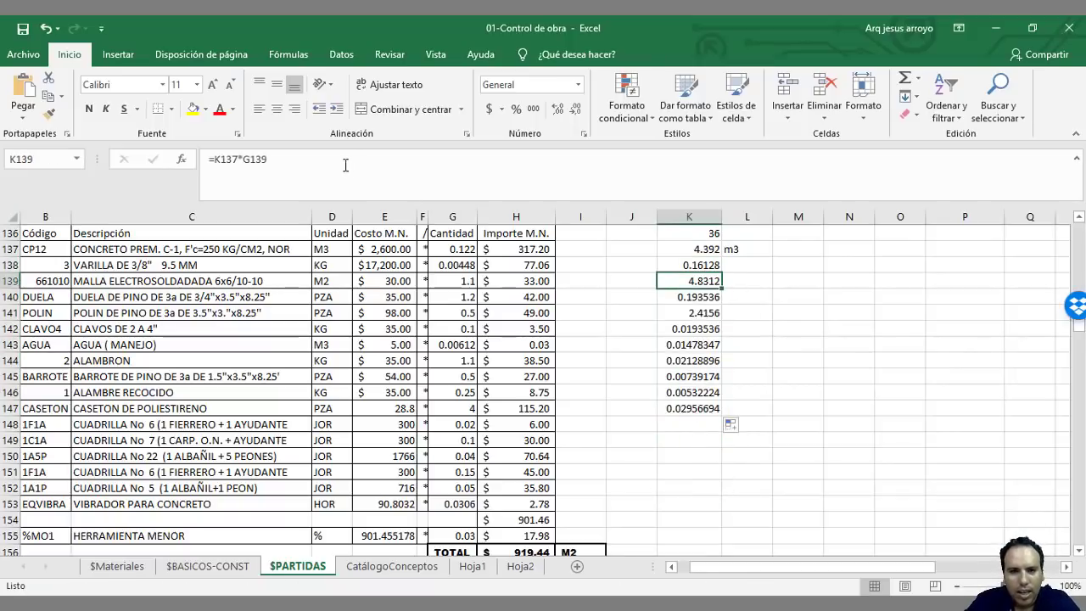
click(347, 163)
click(701, 297)
click(373, 161)
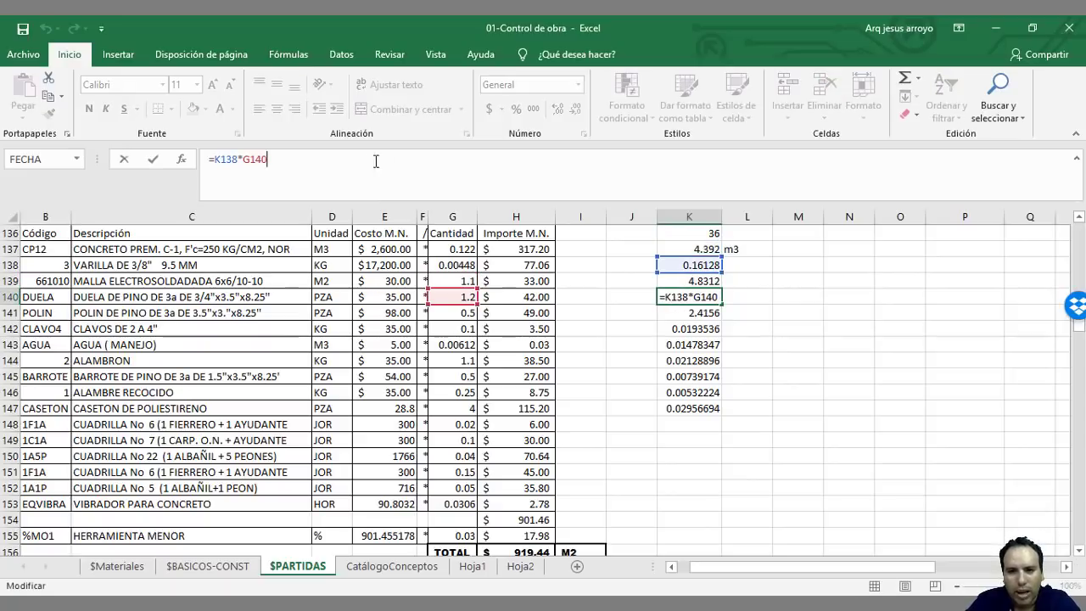
drag(688, 264, 682, 243)
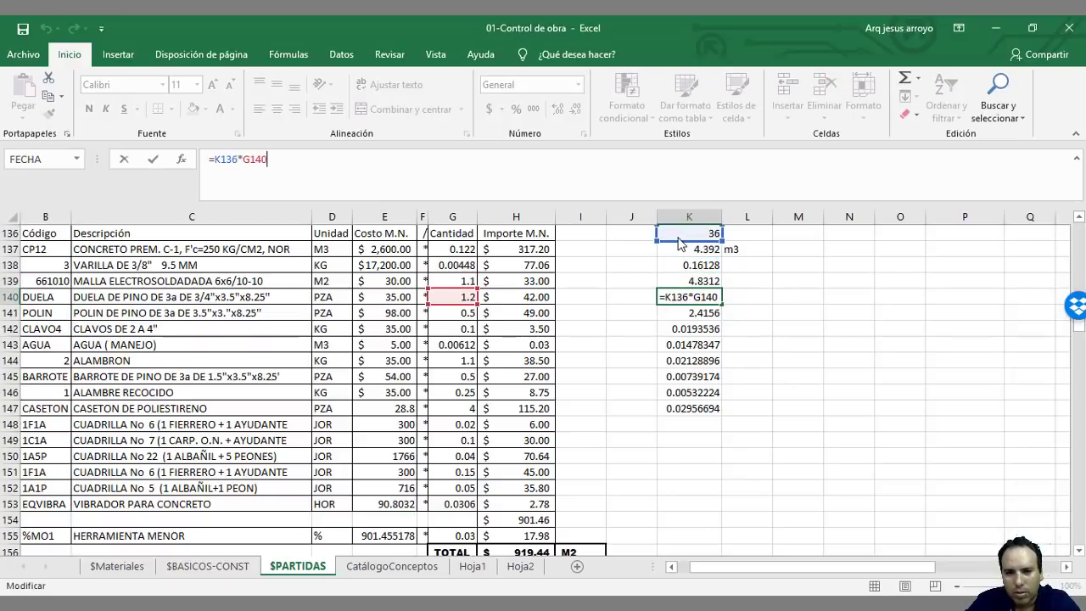
click(686, 282)
click(441, 189)
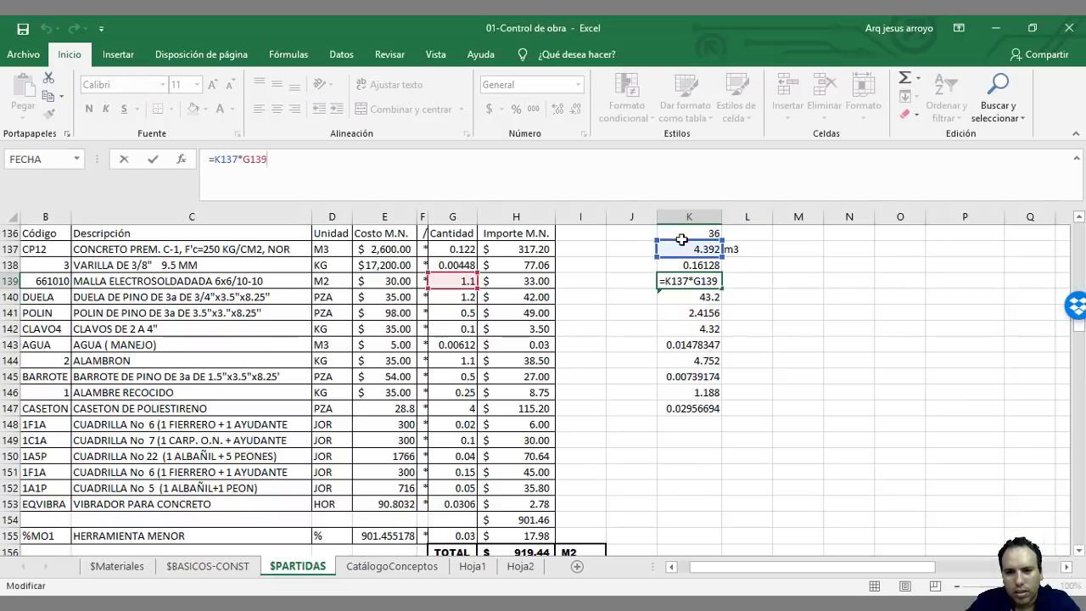
drag(681, 241, 683, 231)
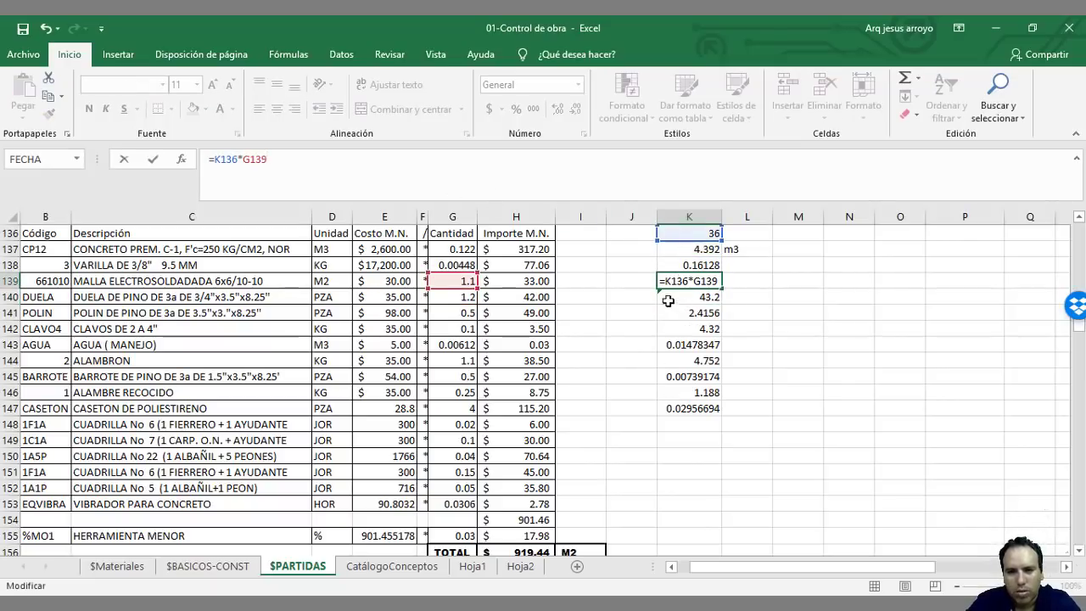
key(Return)
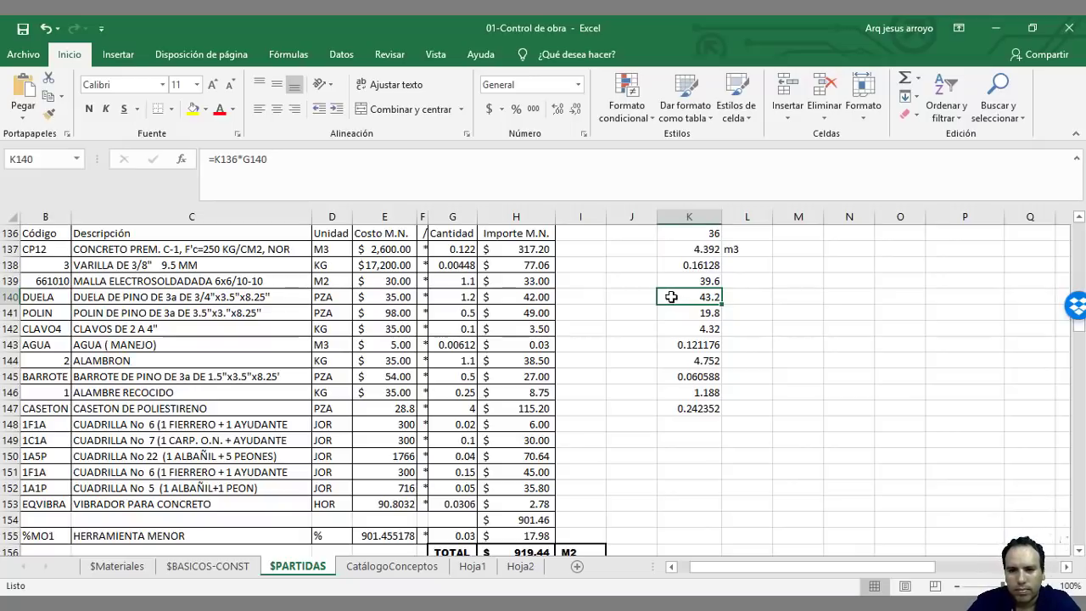
Step: Check the cell references in the quantity formulas from K137 through K140, concrete to pine boards
click(696, 249)
double_click(696, 249)
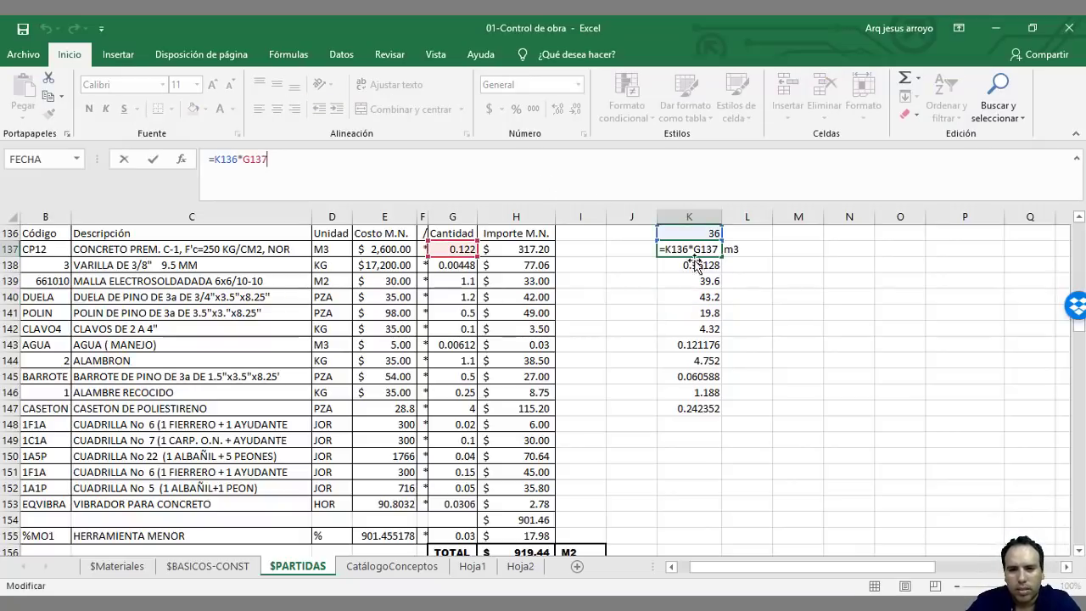
key(Return)
key(F2)
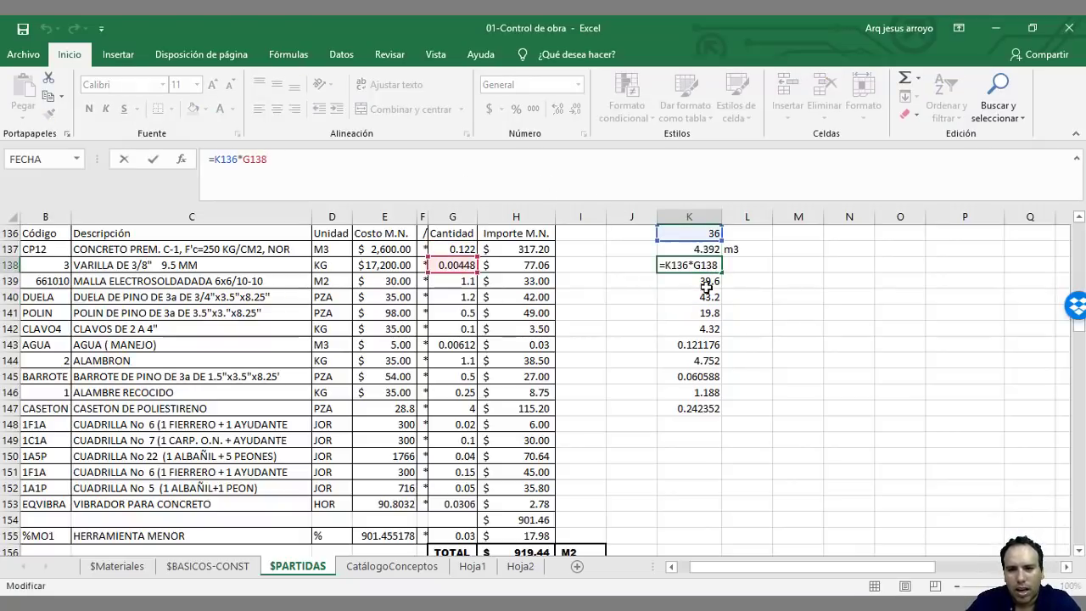
key(Return)
click(423, 179)
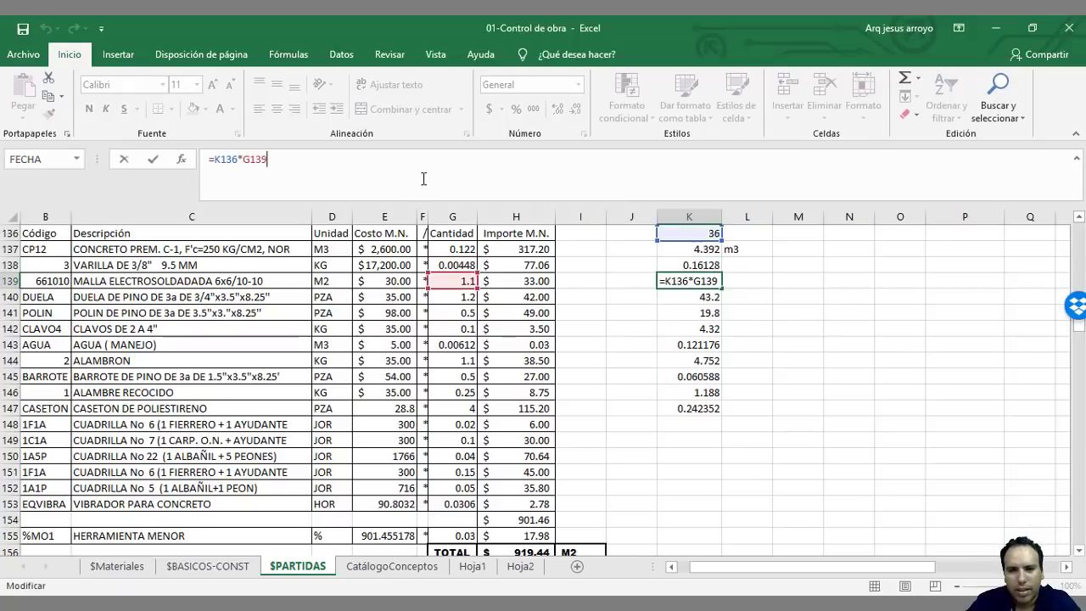
key(Return)
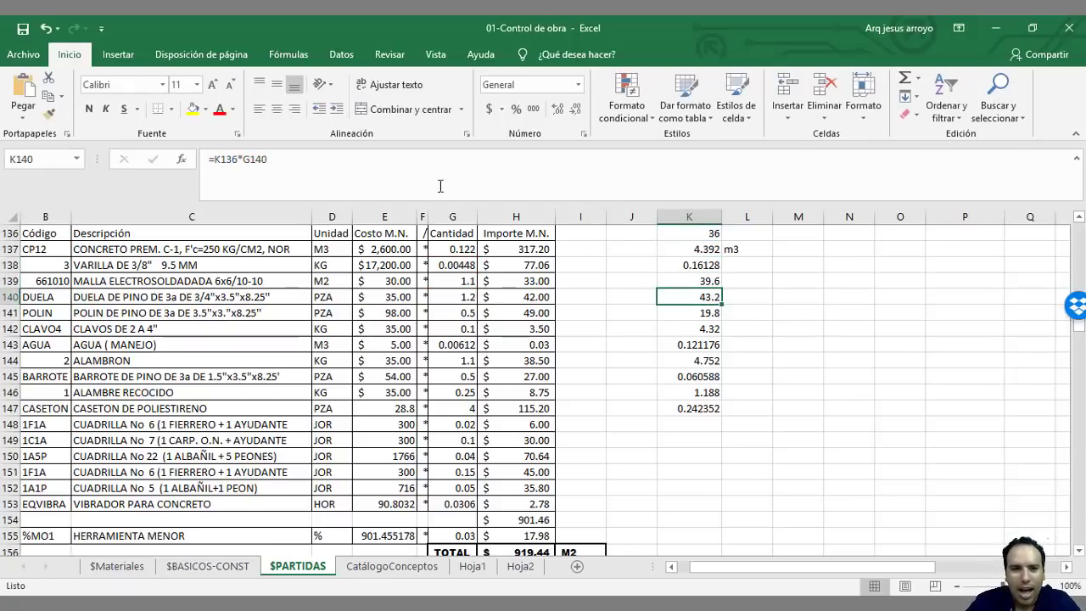
click(416, 180)
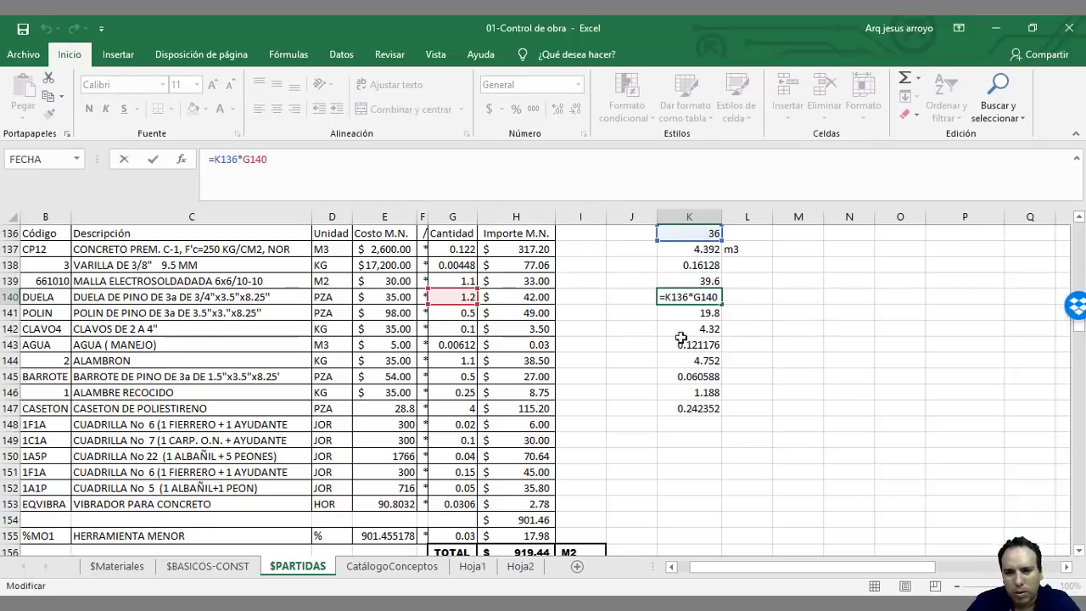
scroll(816, 373, up, 1)
key(Return)
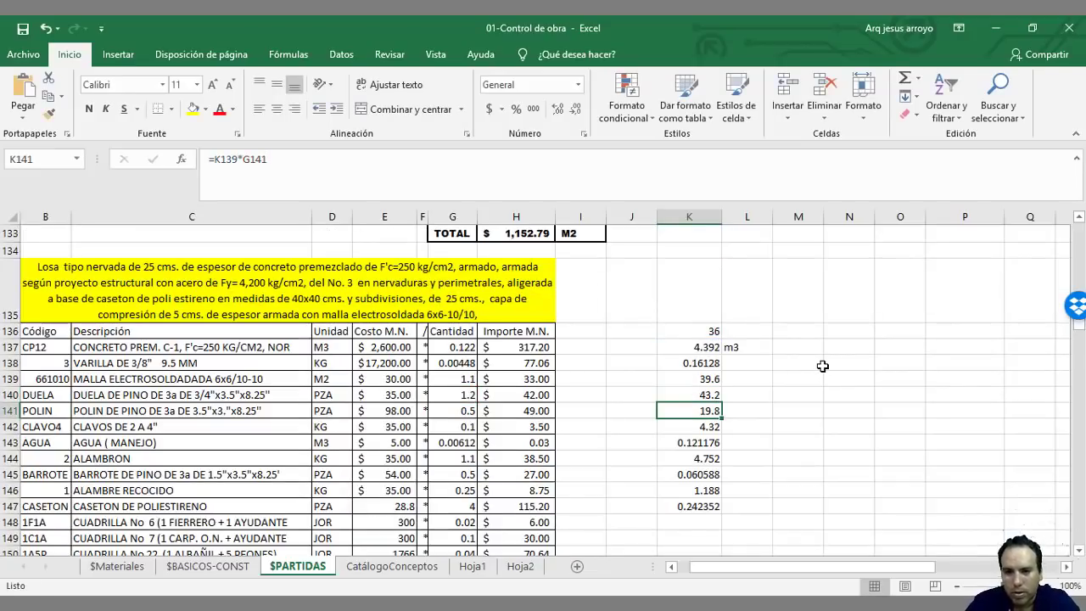
Step: Highlight the slab area cell K136 with a yellow fill
click(709, 331)
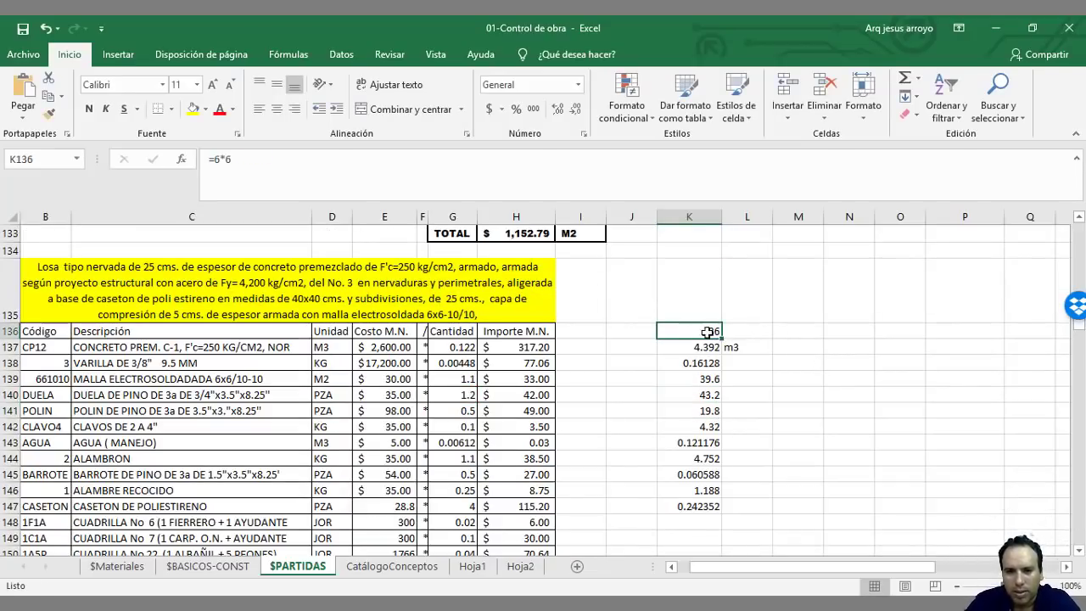
click(205, 110)
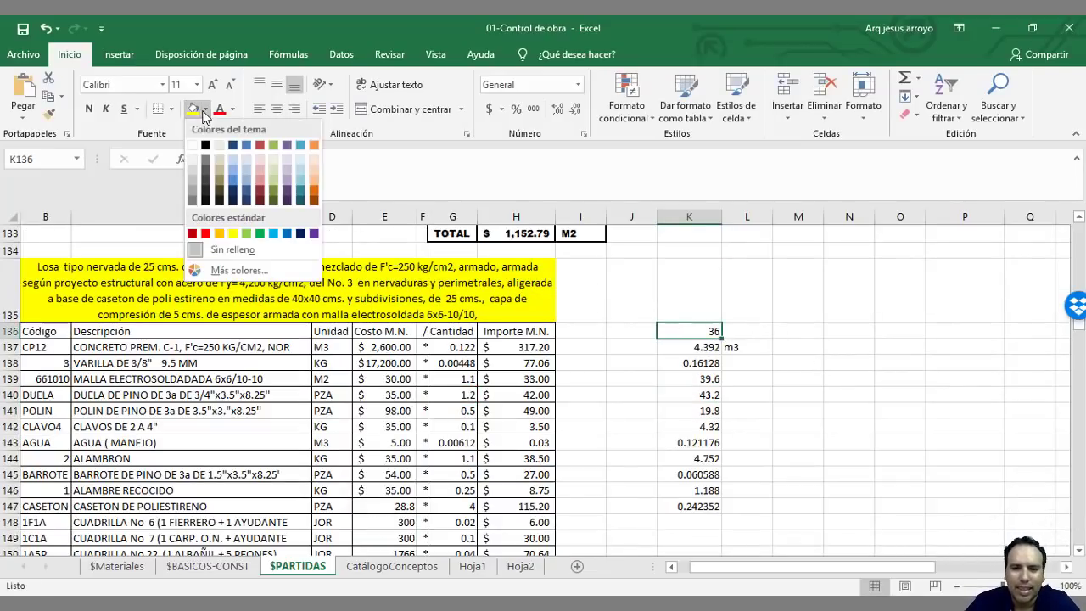
click(233, 233)
click(794, 433)
Step: Recheck the K139 and K140 formulas, and repoint the K141 and K142 quantity formulas to the slab area in K136
click(694, 380)
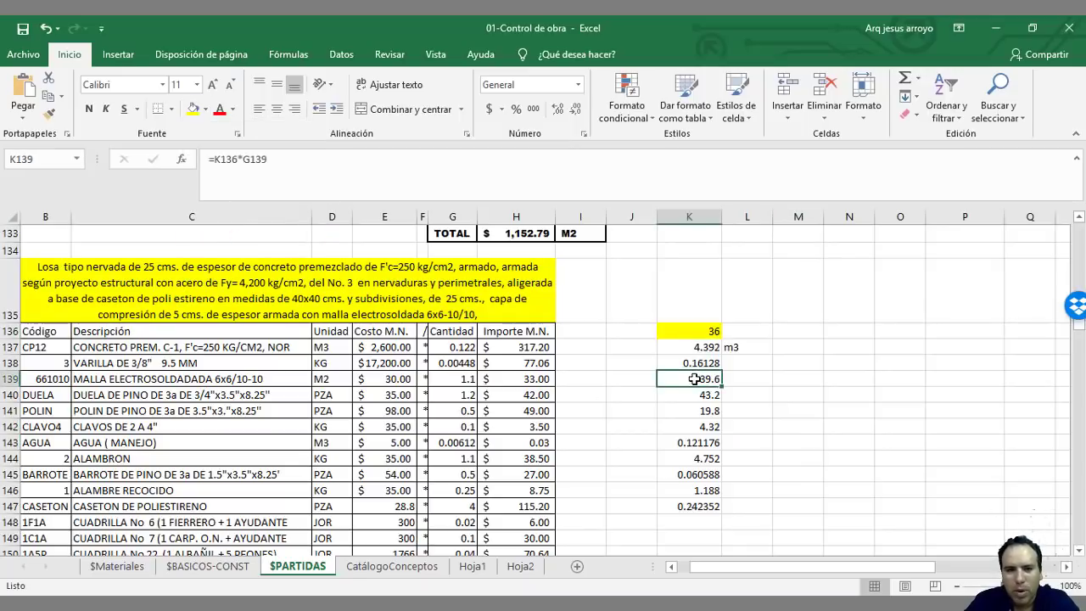
click(299, 174)
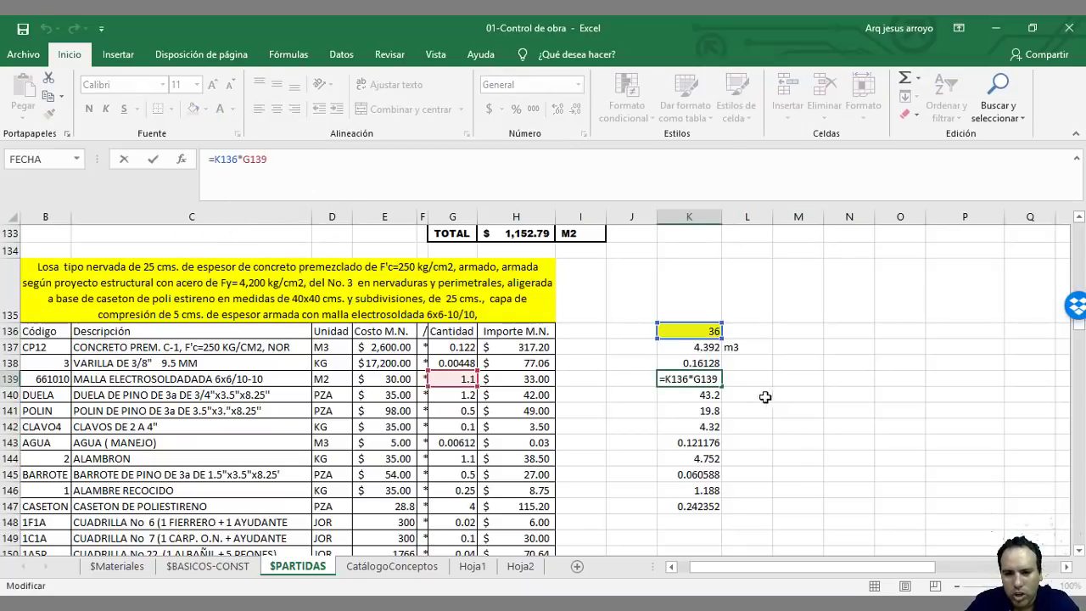
key(Escape)
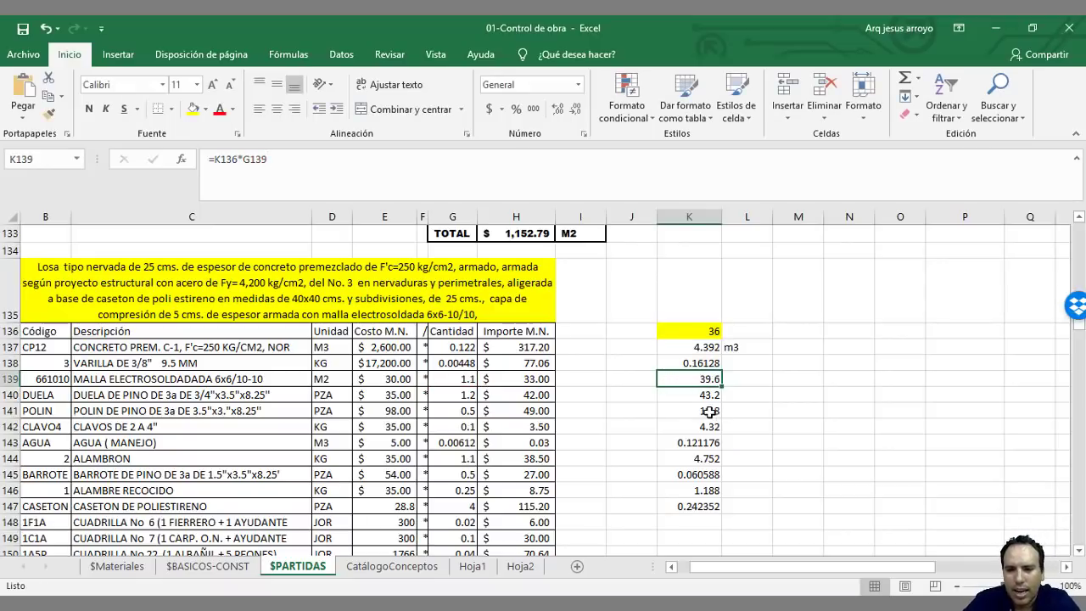
click(679, 395)
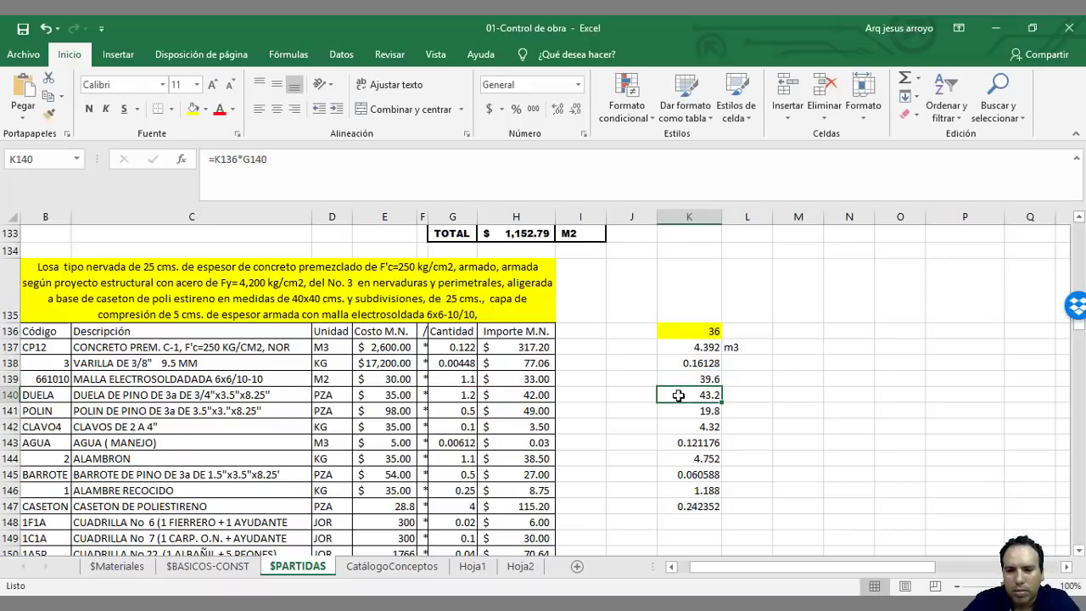
click(380, 163)
key(Return)
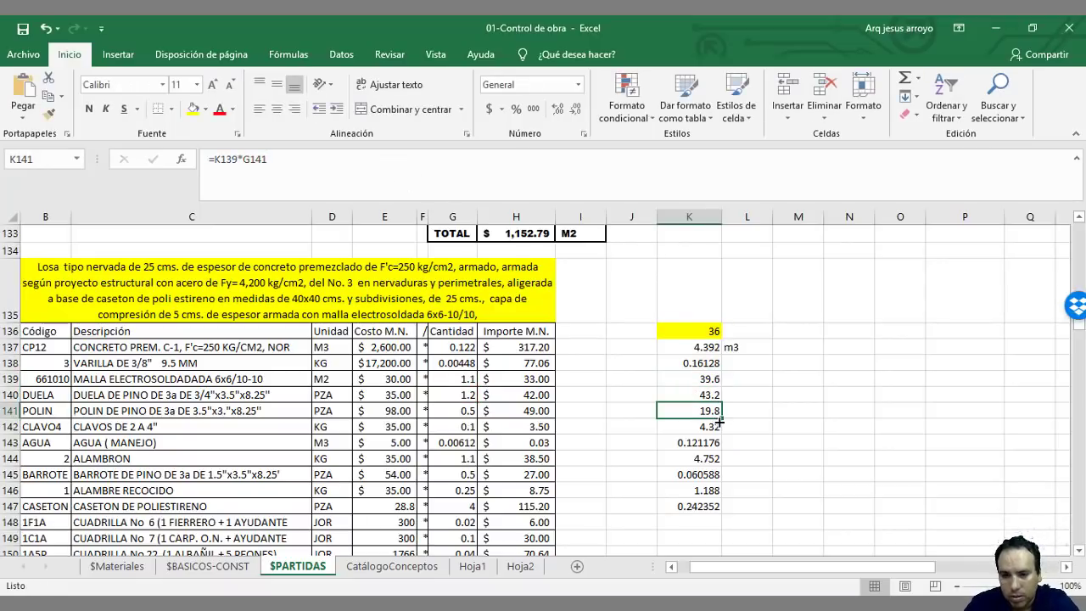
click(334, 172)
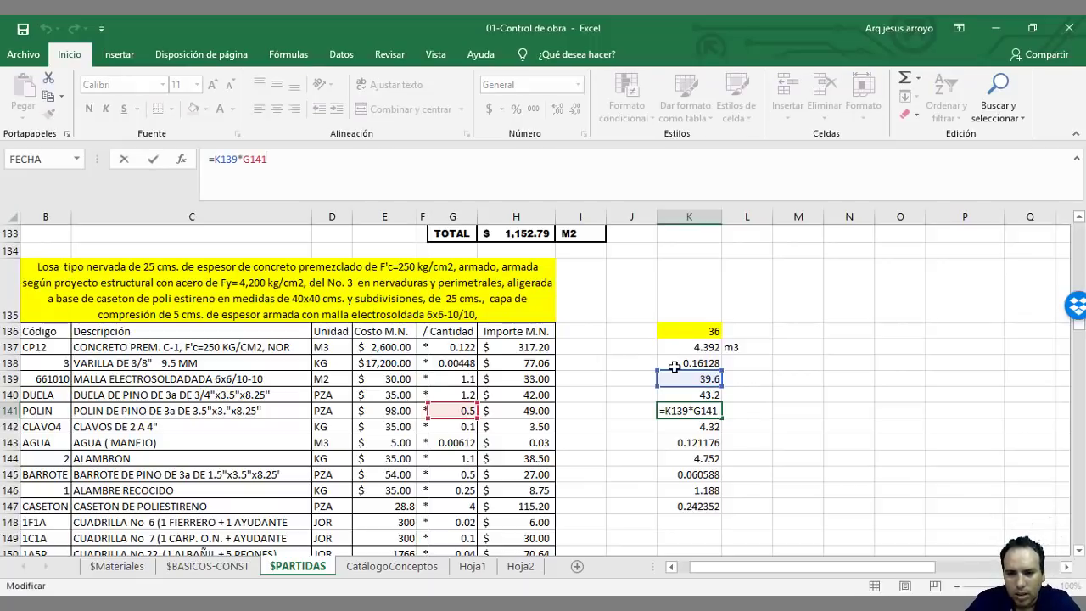
drag(660, 379, 683, 333)
key(Return)
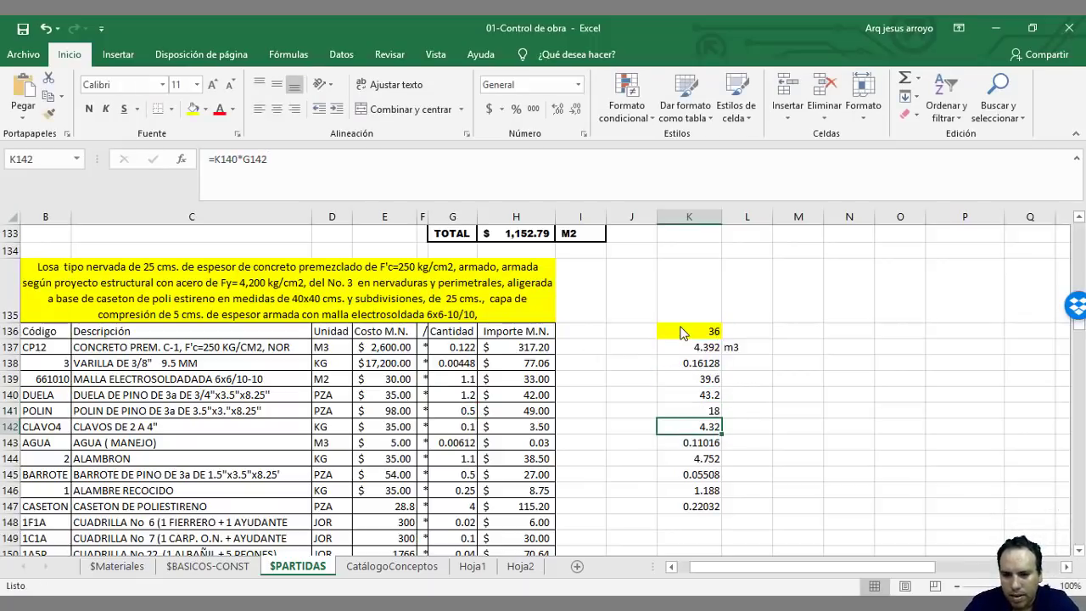
click(307, 158)
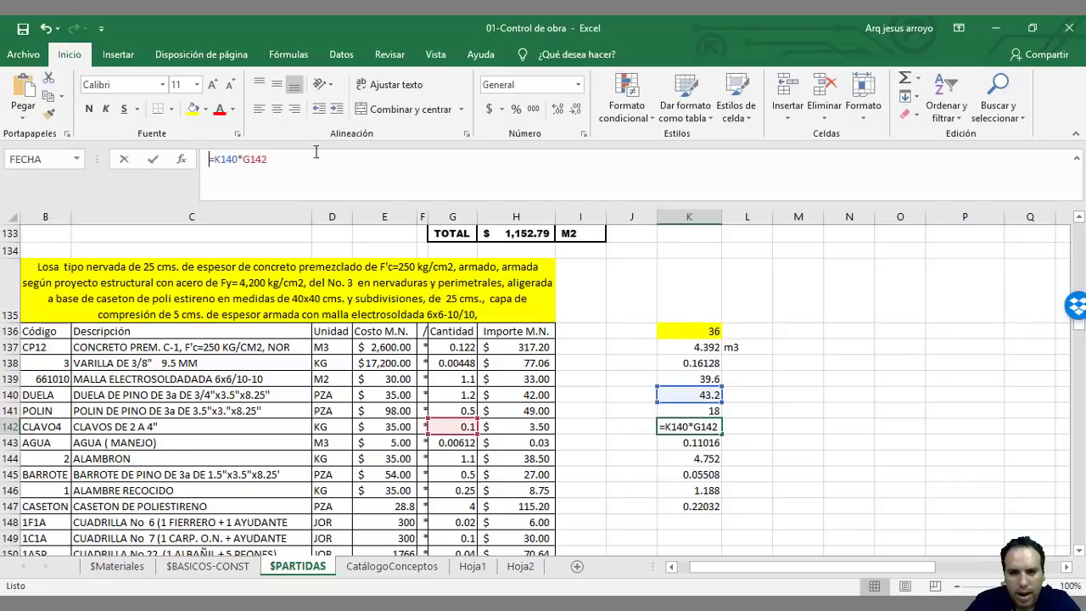
drag(691, 391, 689, 333)
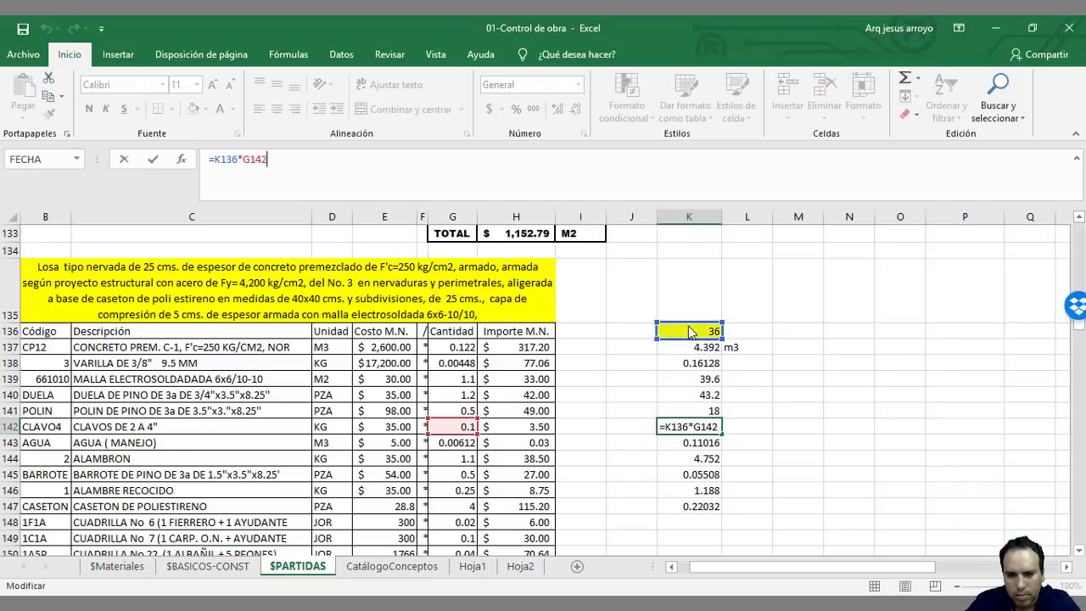
key(Return)
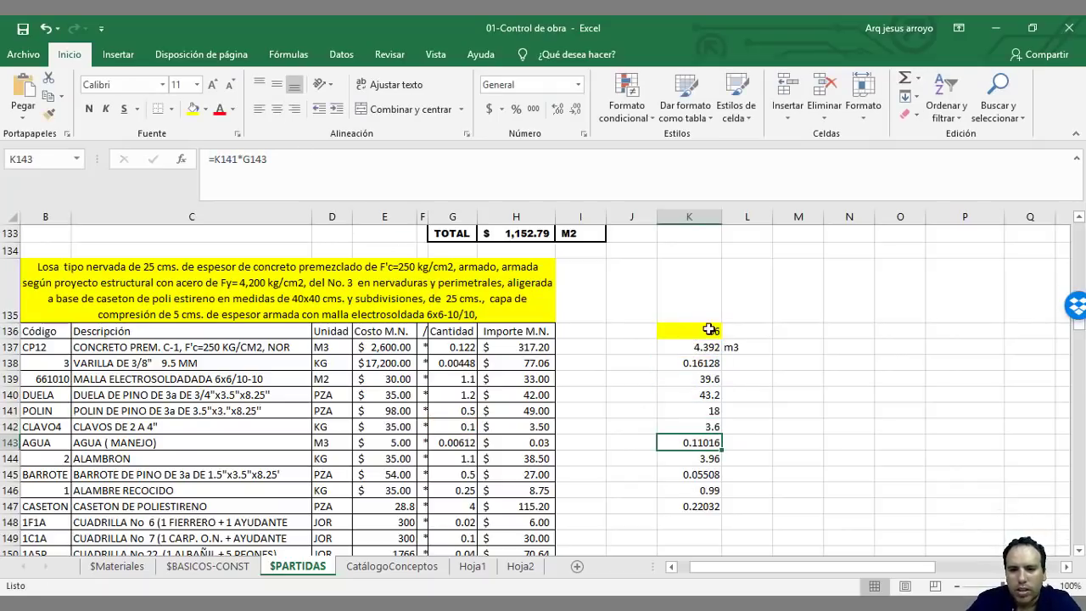
Step: Review the per-square-metre quantities in column G, the slab area in K136, and the concrete's unit and total quantity
drag(465, 350, 450, 521)
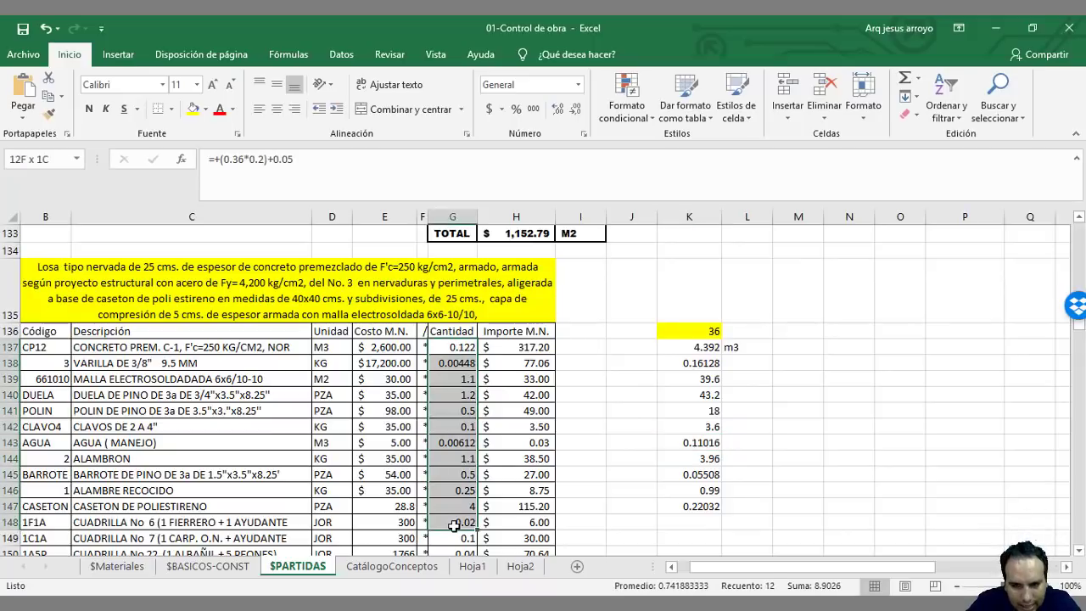
click(705, 333)
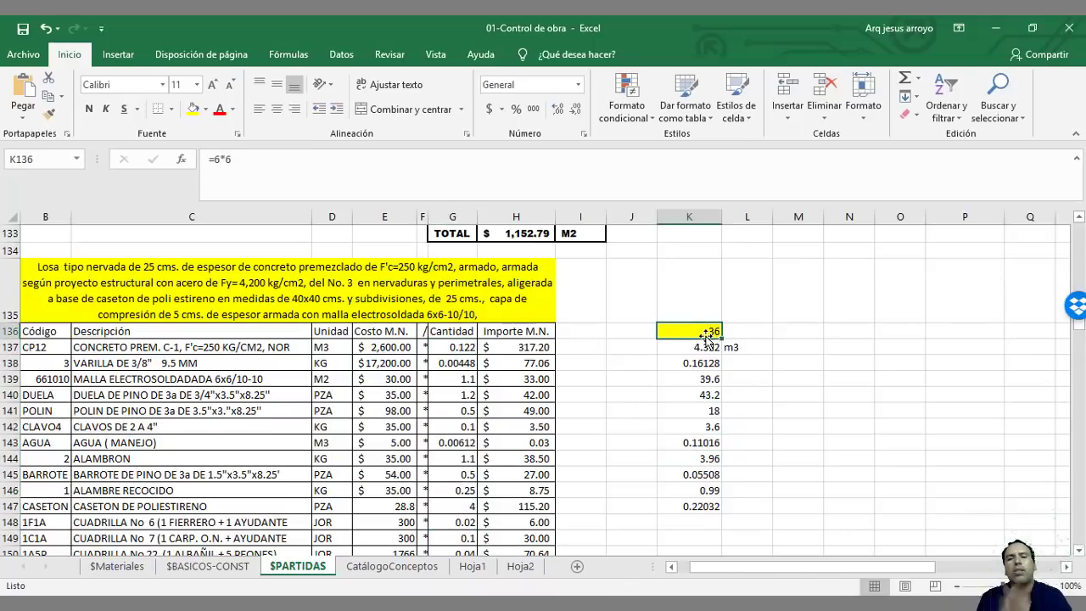
click(328, 348)
click(735, 350)
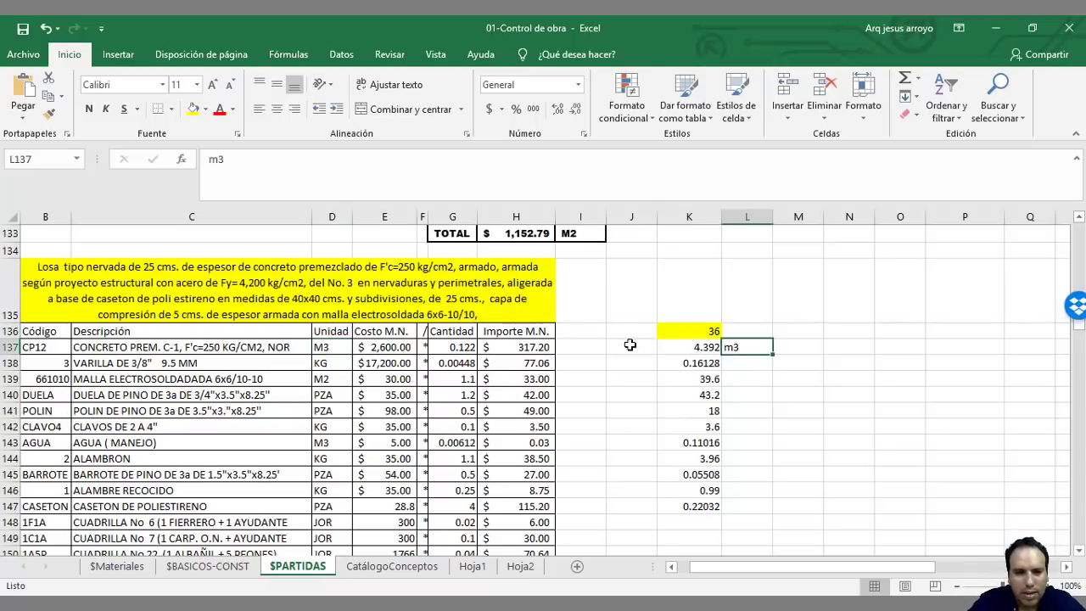
click(344, 348)
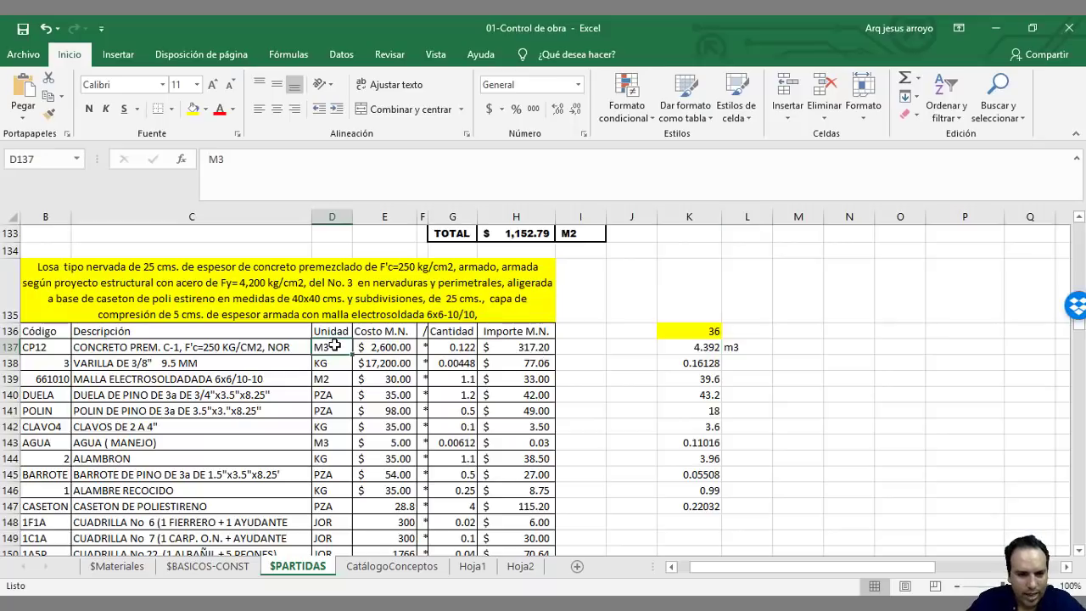
click(717, 348)
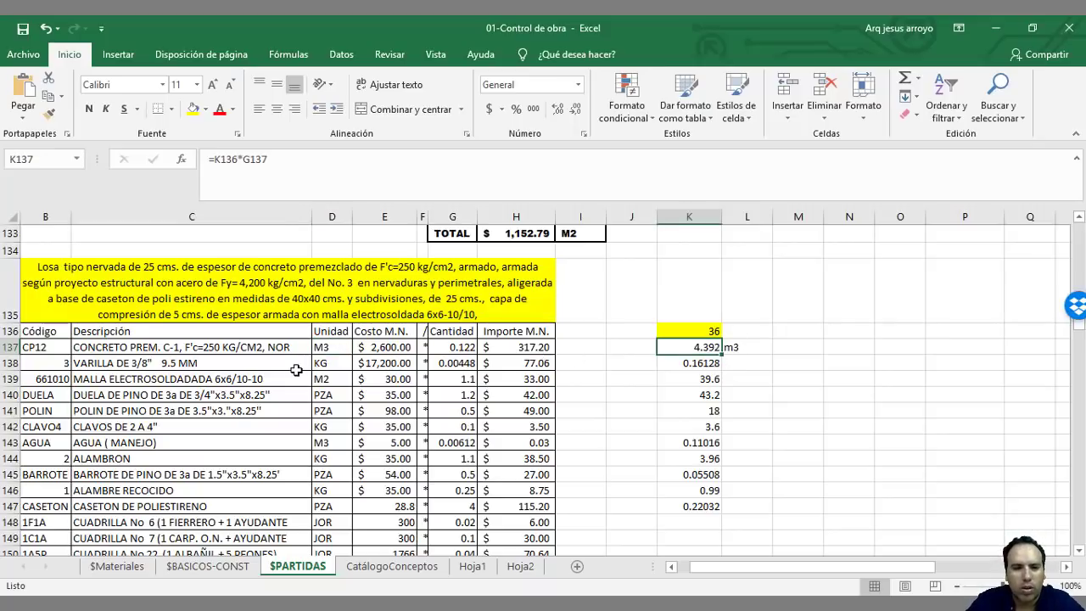
click(729, 363)
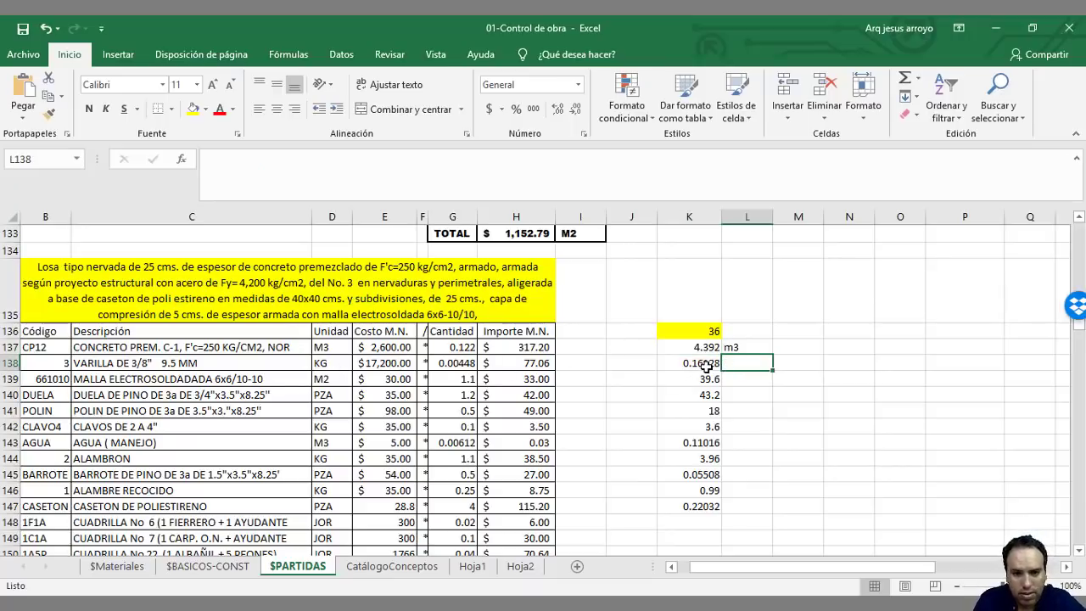
text(ton)
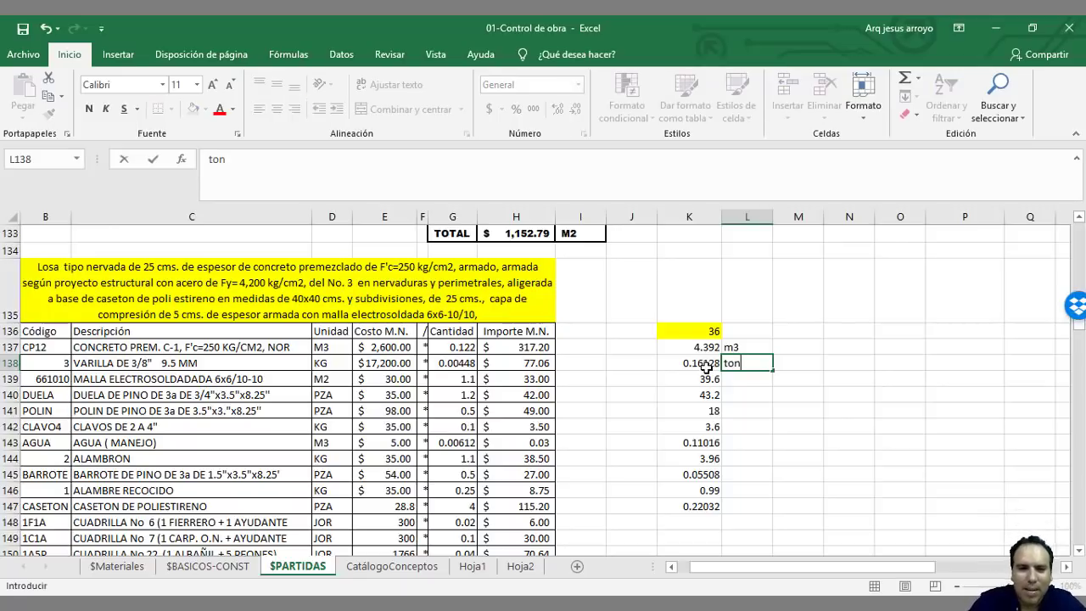
key(Escape)
Step: Examine the cost, quantity formula and unit of the 3/8" rebar in row 138
click(378, 365)
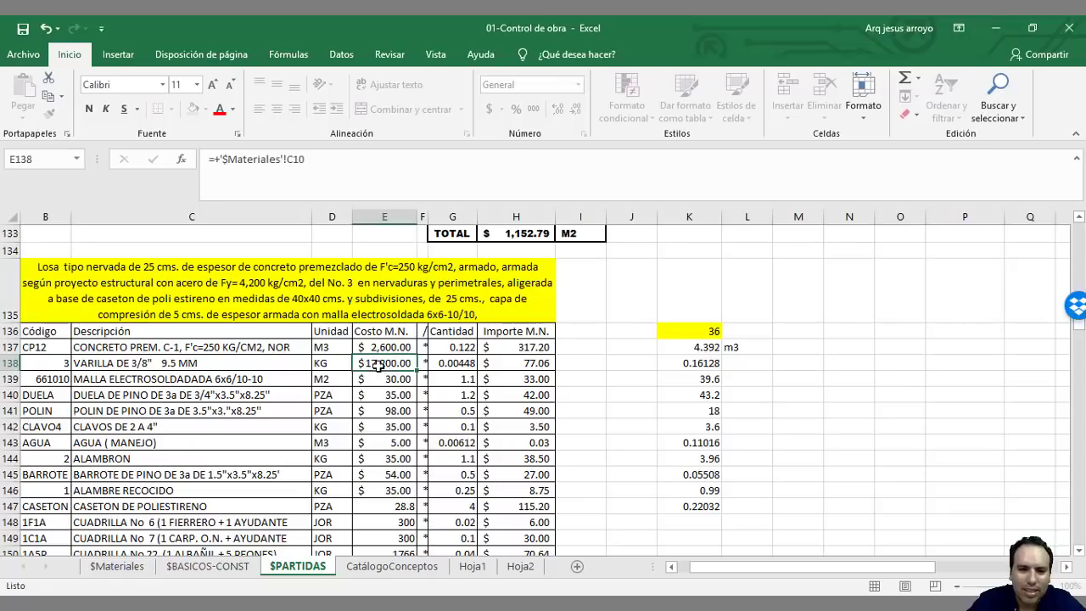
click(457, 363)
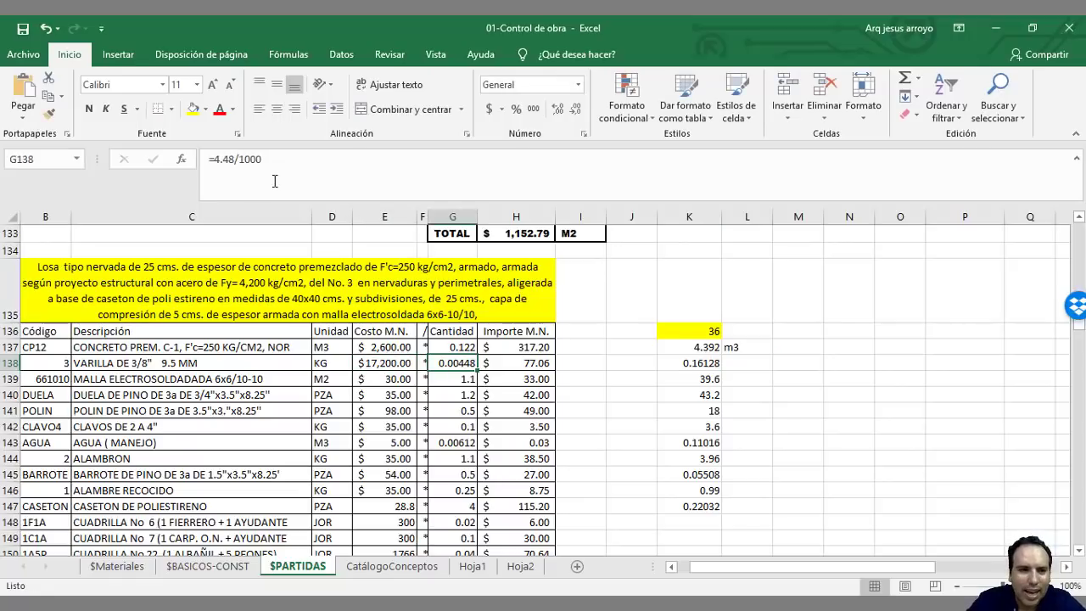
click(335, 362)
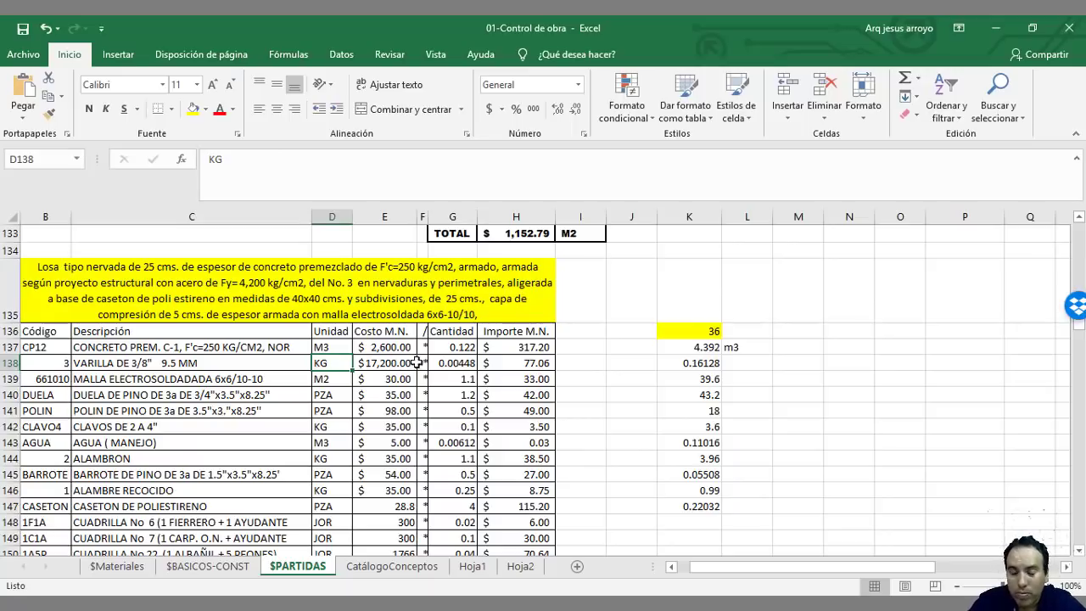
click(396, 366)
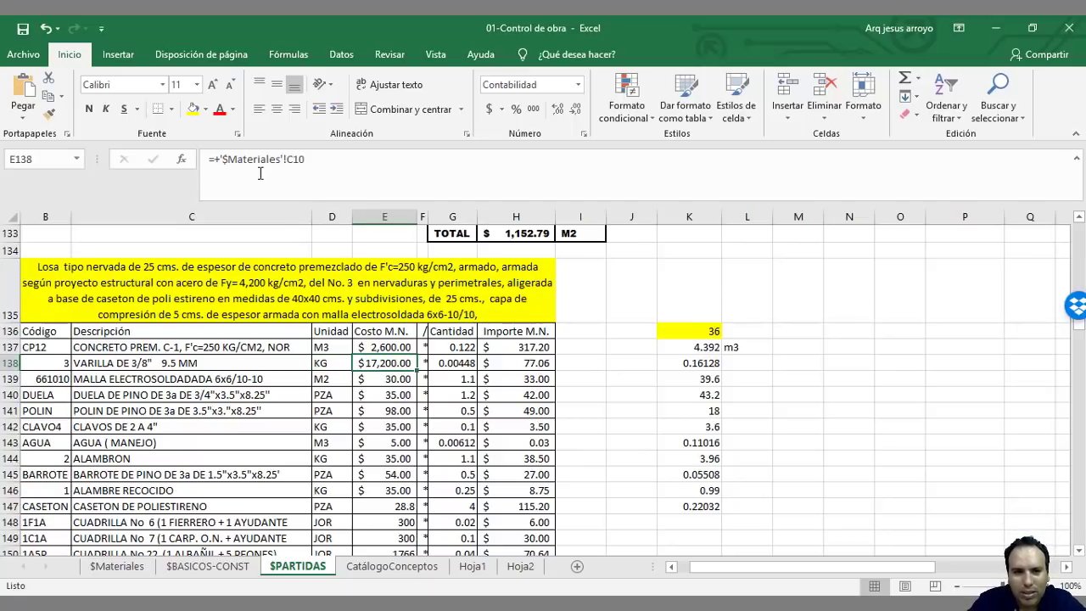
Step: Divide the 3/8" rebar's cost formula in E138 by 1000, enclosing the Materiales C10 reference in parentheses
click(216, 159)
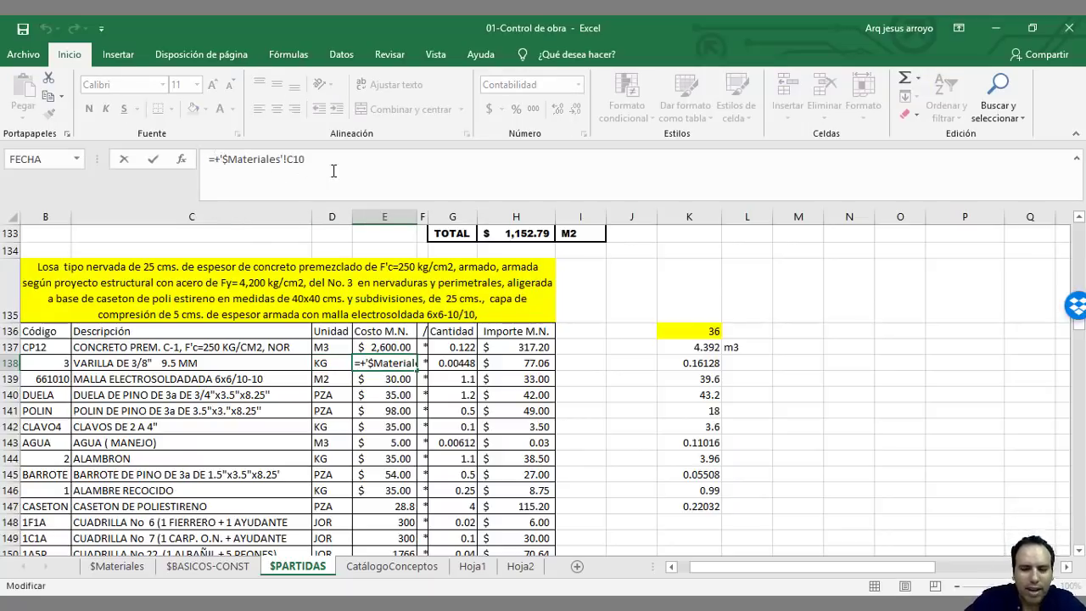
text(()
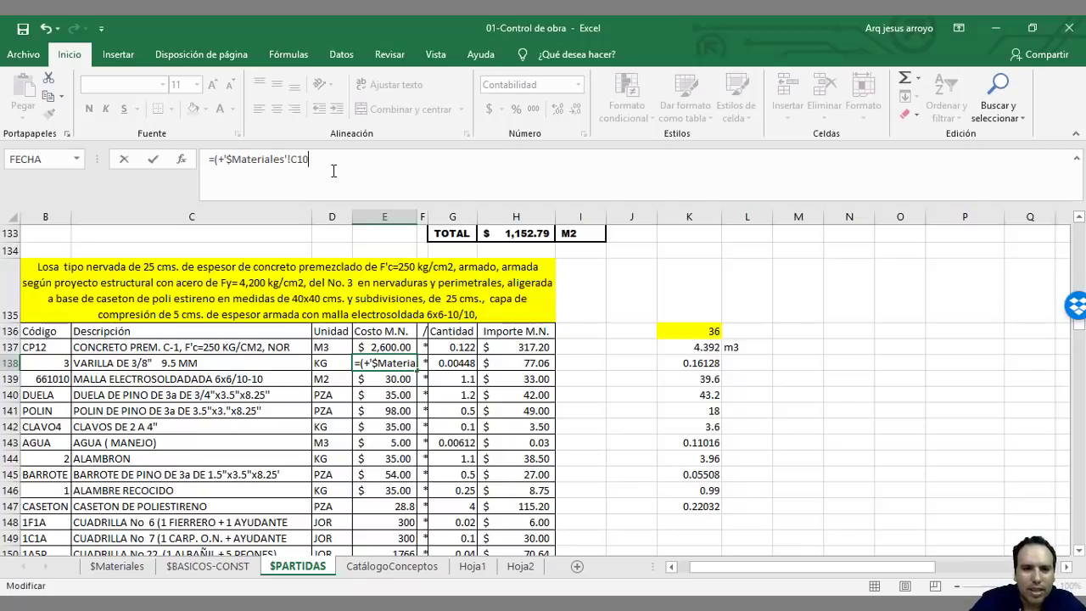
click(334, 170)
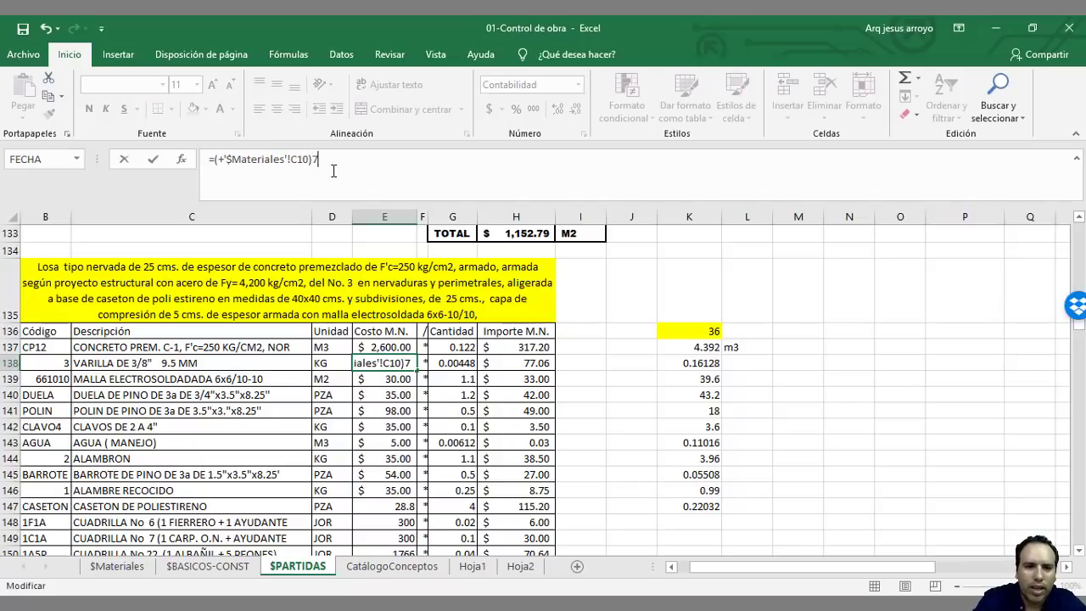
text()/1000)
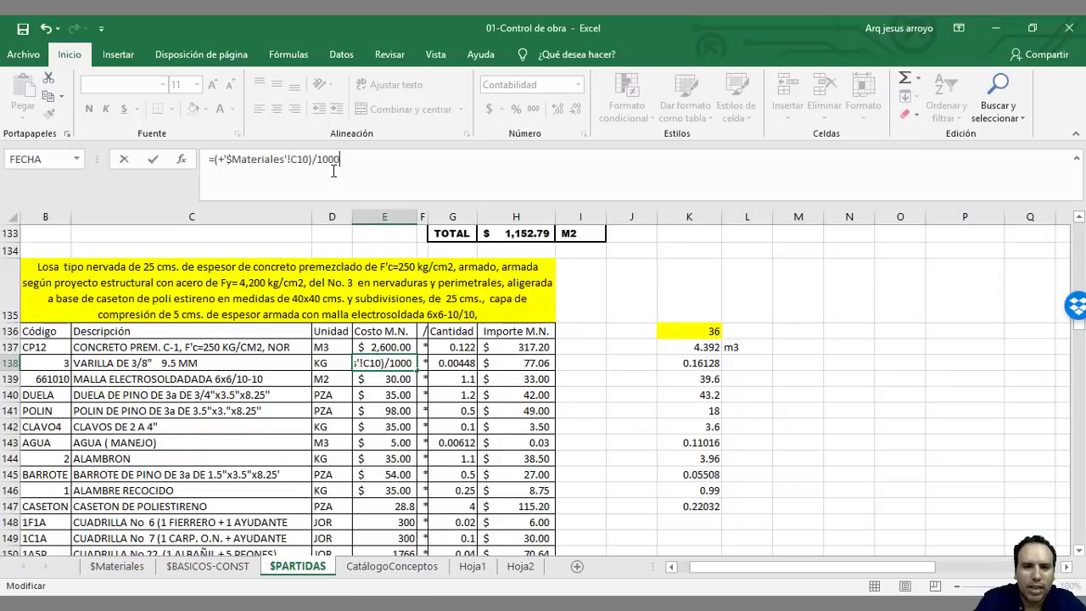
key(Tab)
key(Tab)
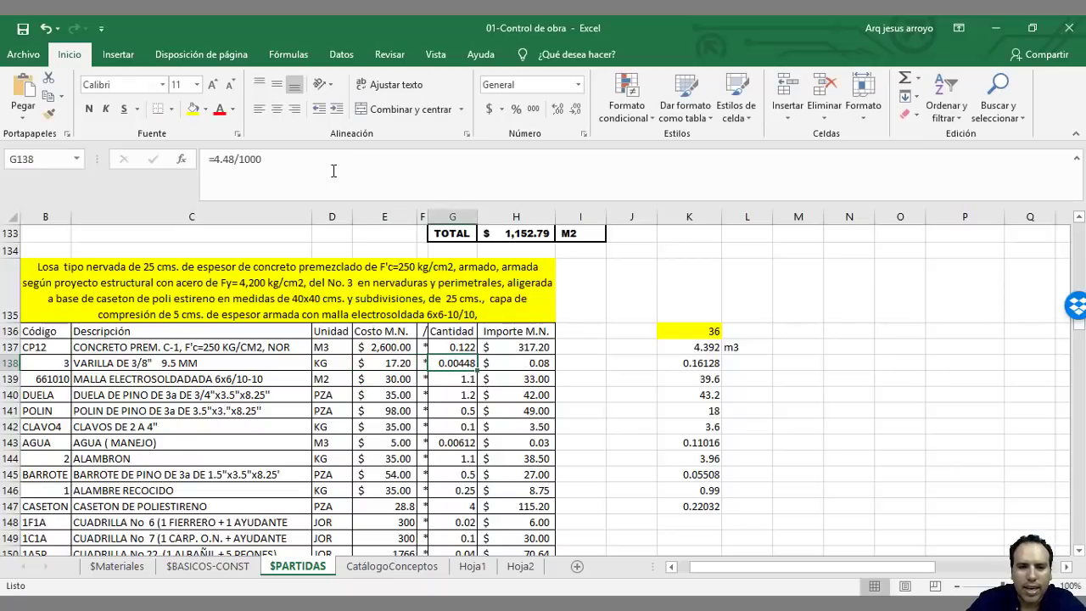
Step: Remove the division by 1000 from the 3/8" rebar's quantity in G138, leaving =4.48
click(235, 160)
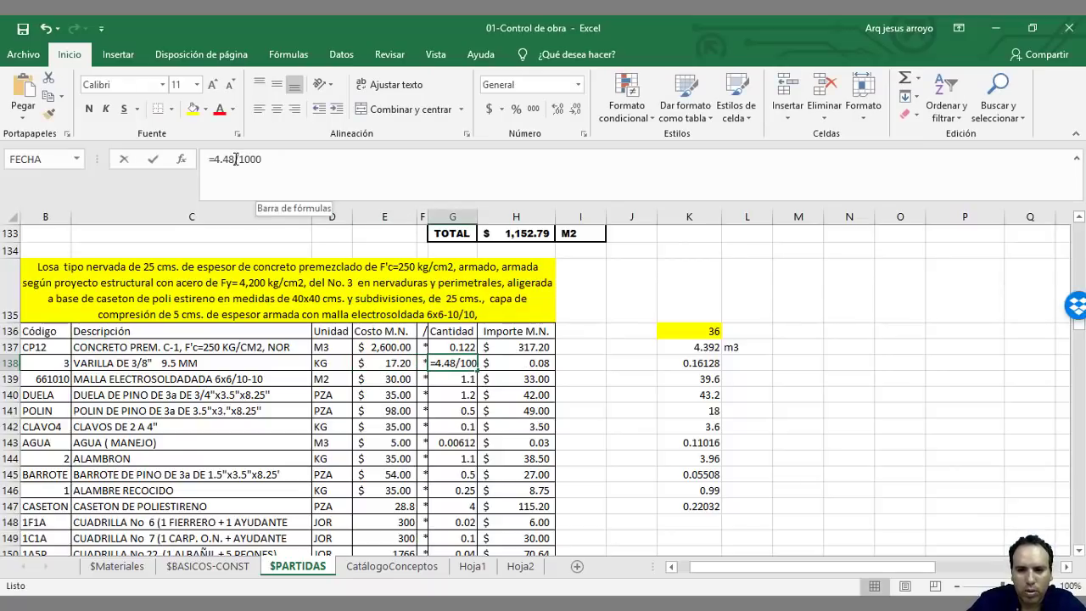
drag(235, 159, 263, 159)
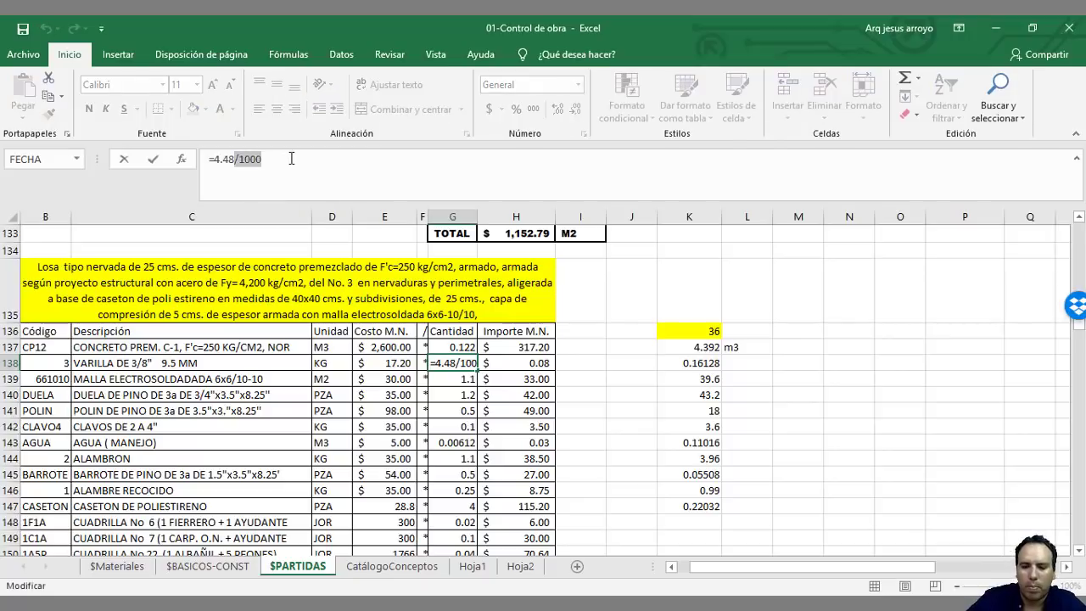
key(BackSpace)
key(Return)
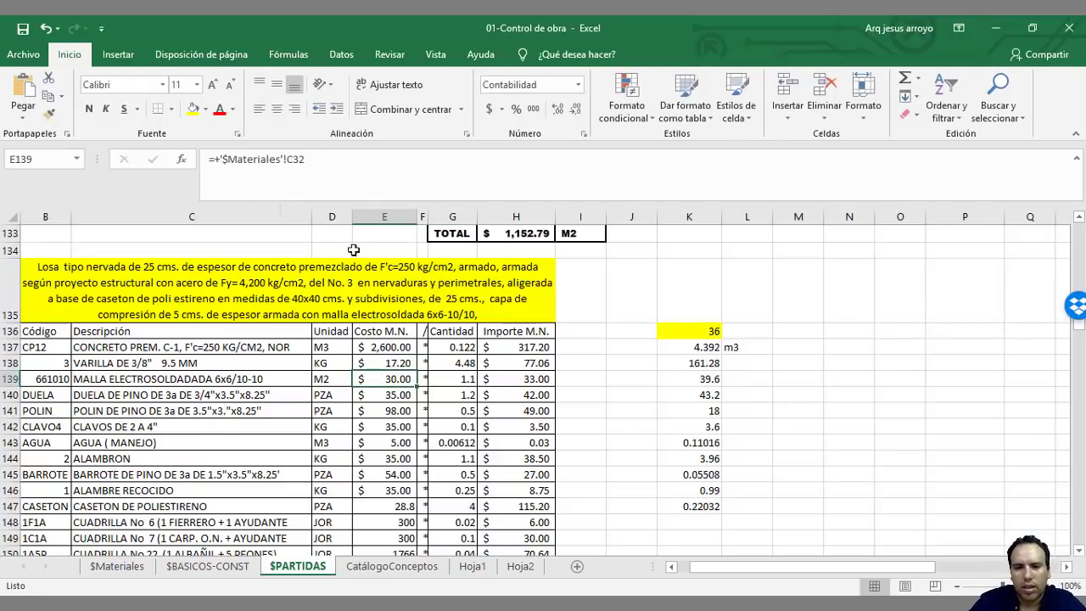
Step: Label the rebar total in L138 as kg and the welded mesh total in L139 as m2
click(731, 359)
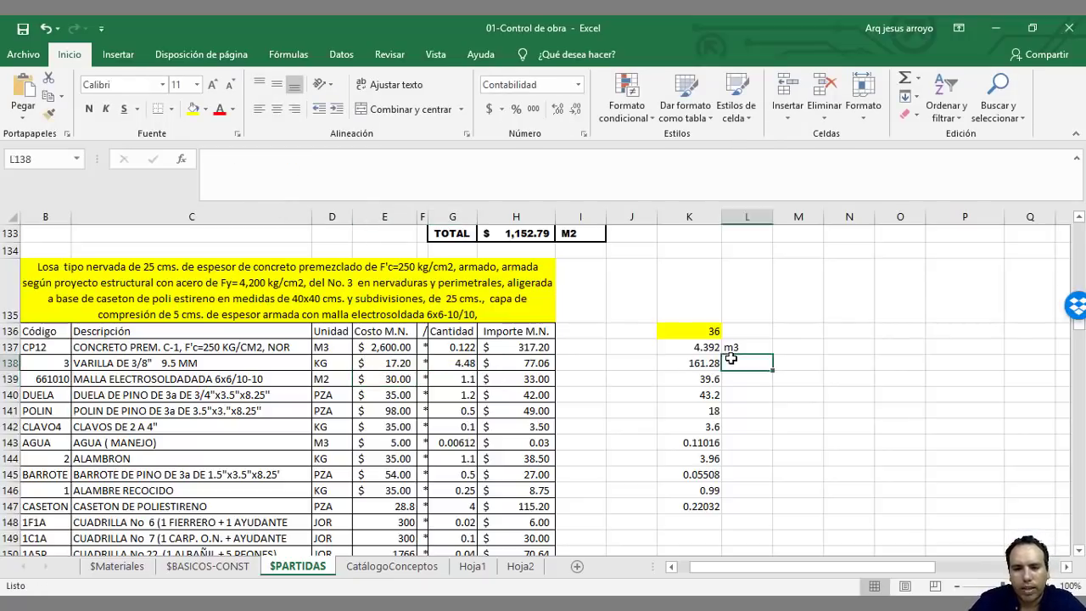
text(kg)
key(Return)
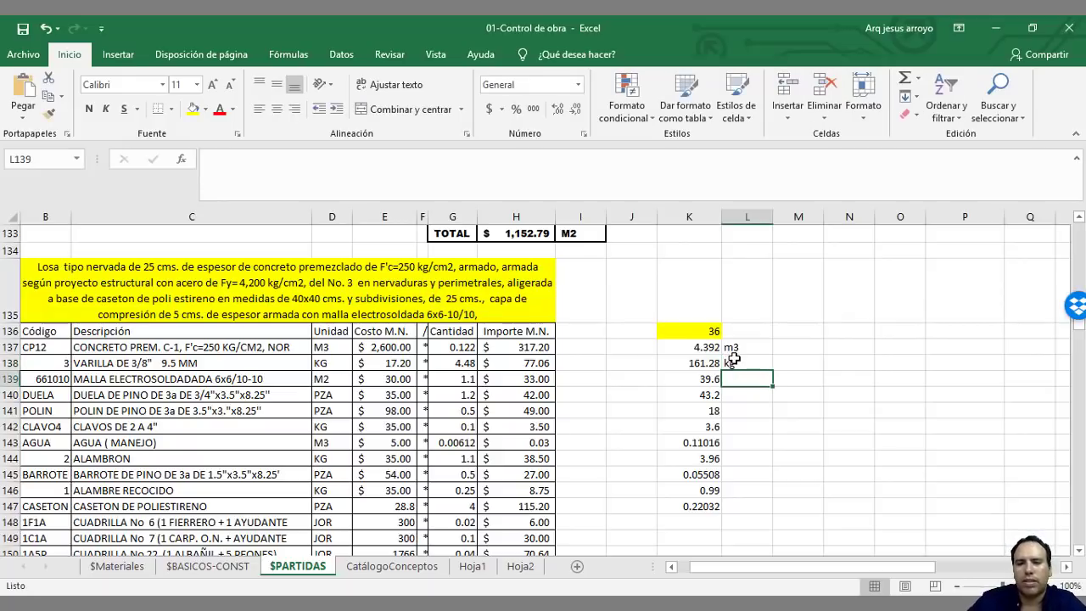
click(433, 360)
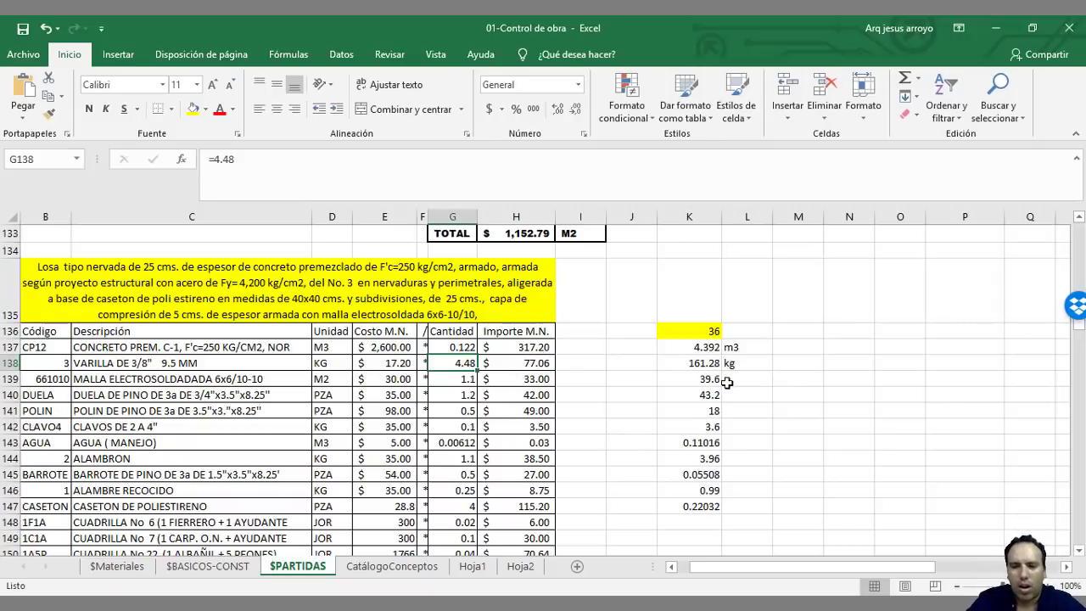
click(260, 380)
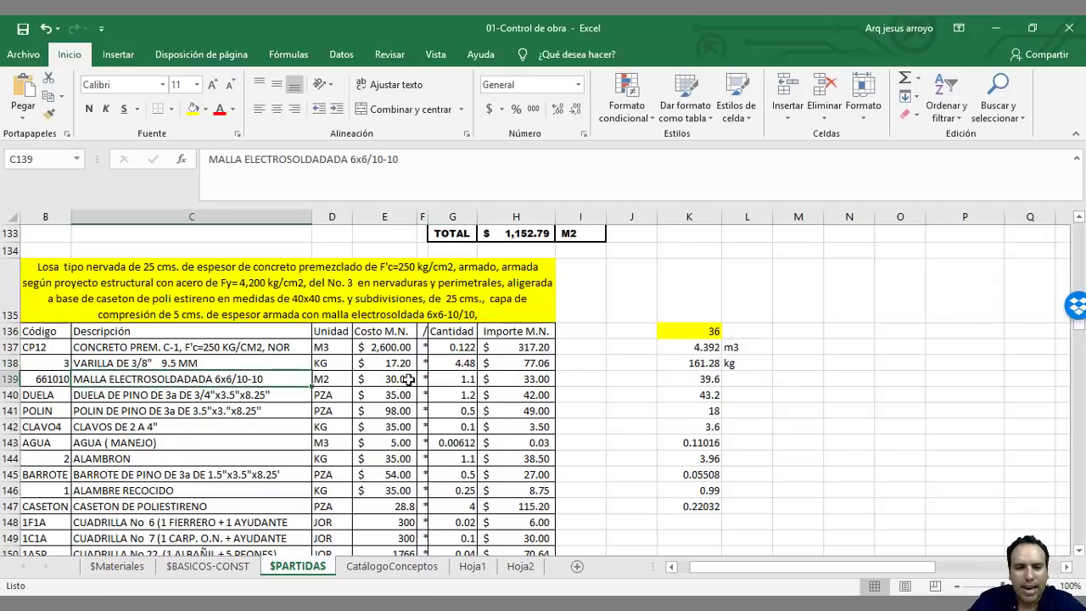
click(732, 379)
text(m2)
key(Return)
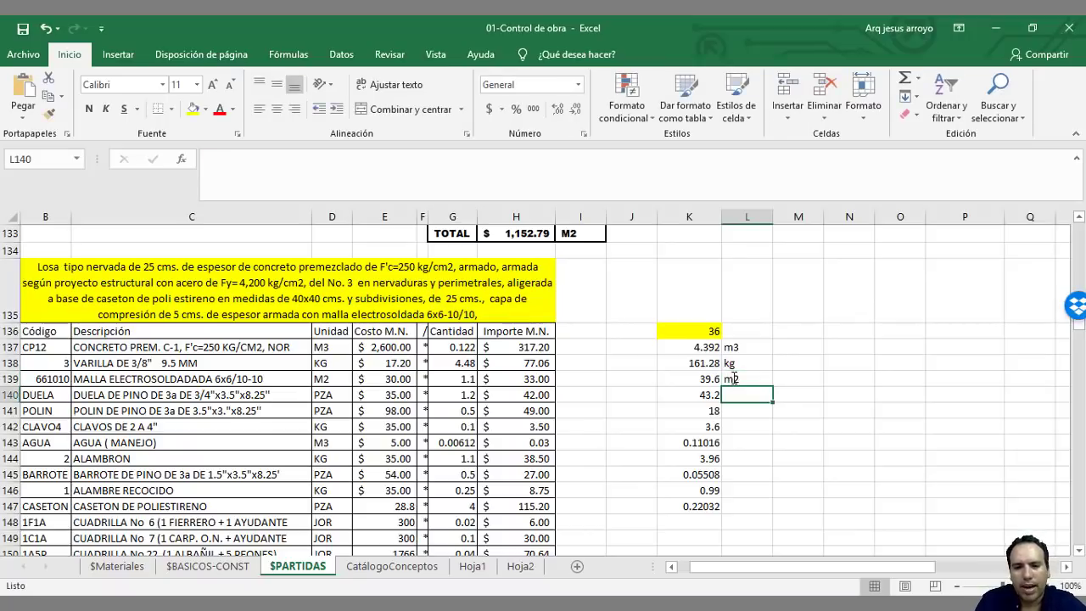
Step: Examine the mesh total in K139 and the formwork rows 140 to 142, including the pine board's quantity, cost and total
click(713, 380)
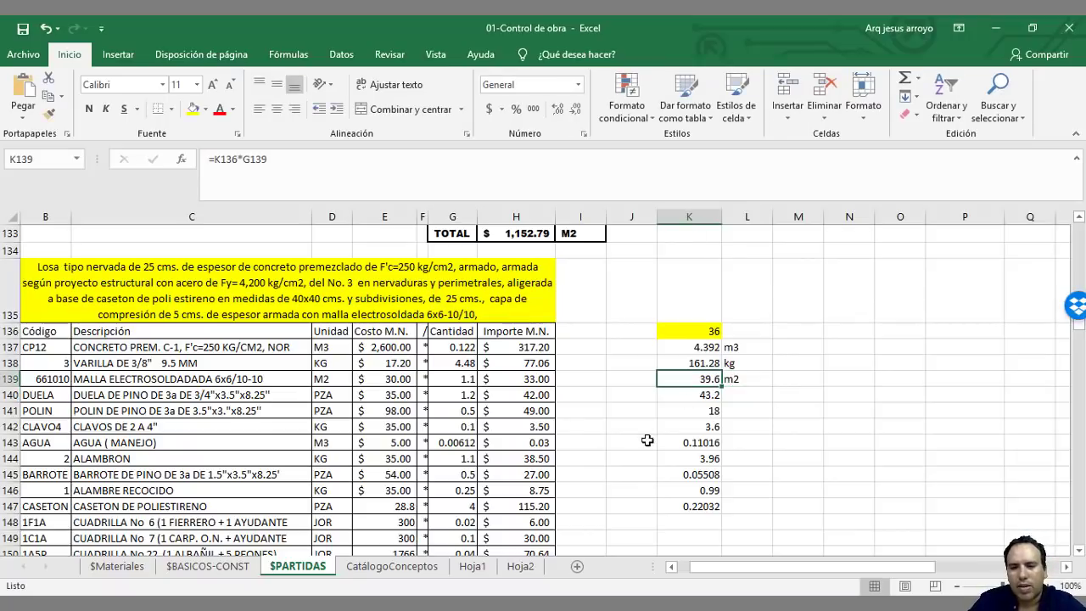
click(395, 395)
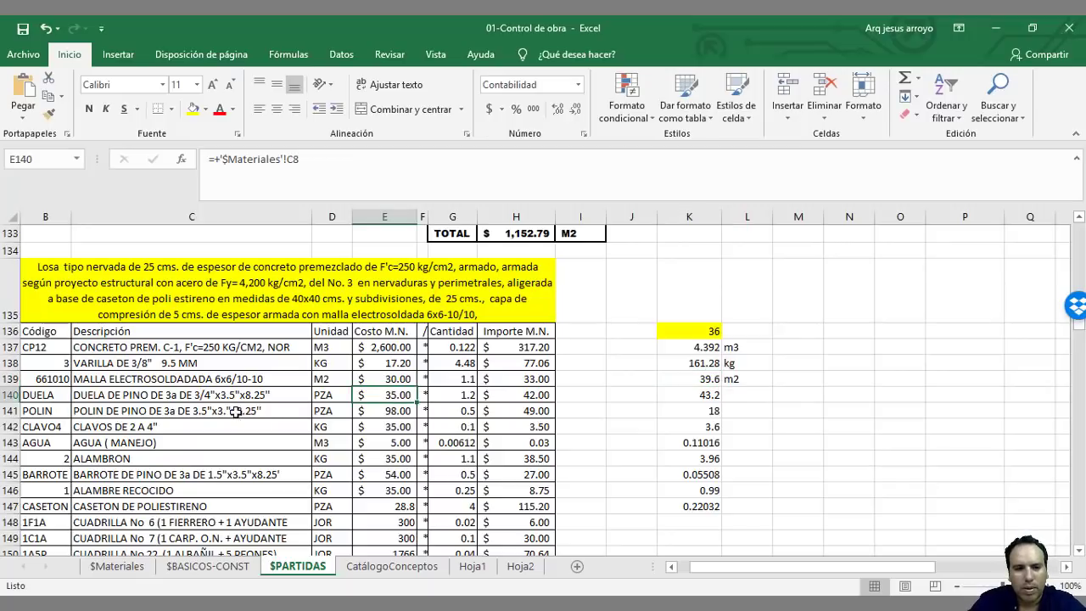
click(701, 396)
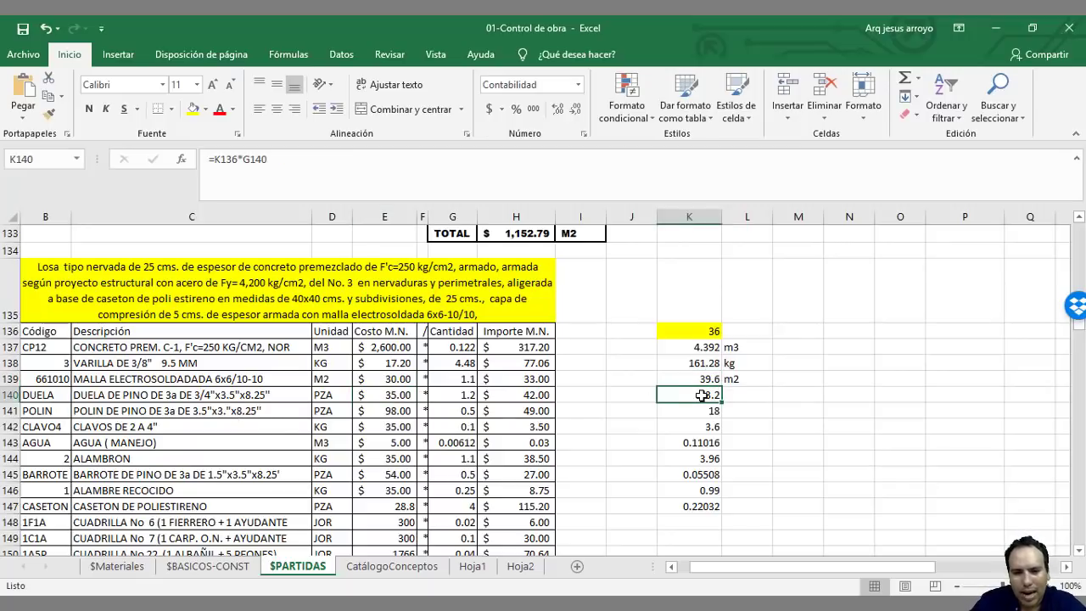
click(153, 399)
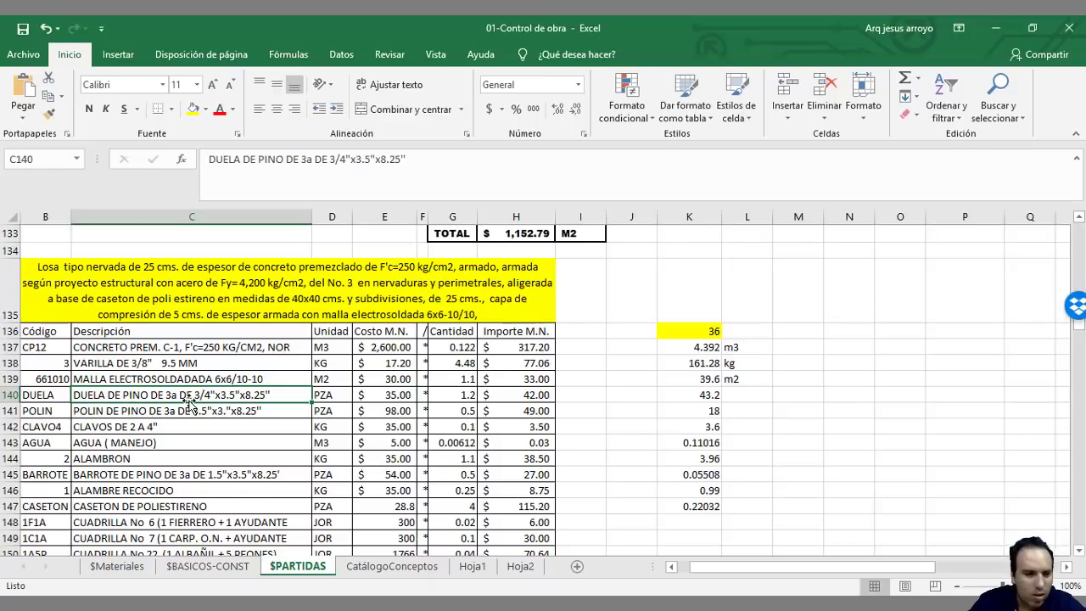
click(46, 393)
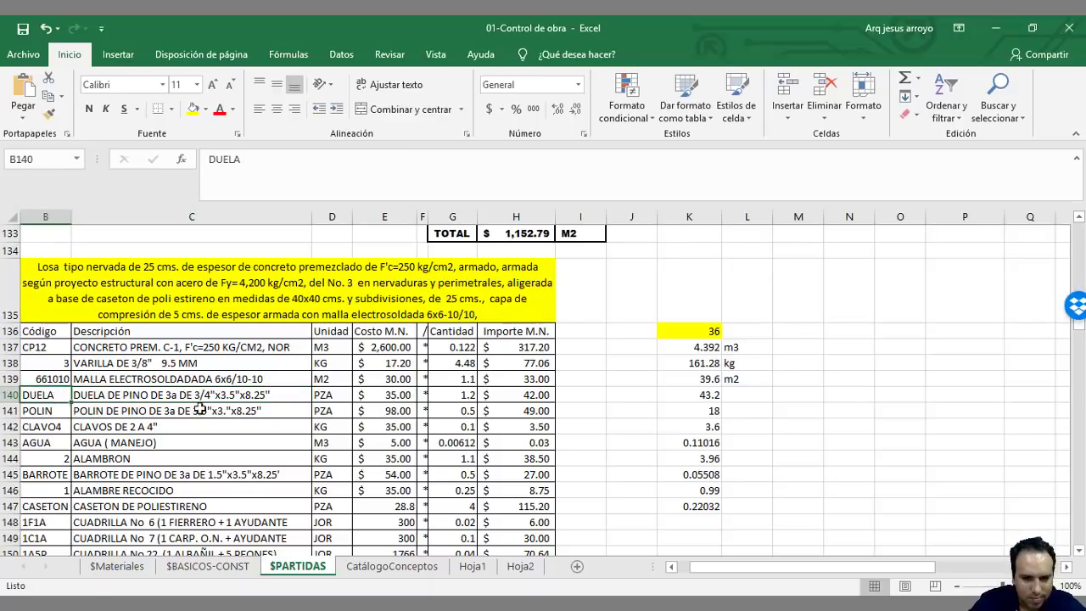
shift+drag(200, 410, 489, 427)
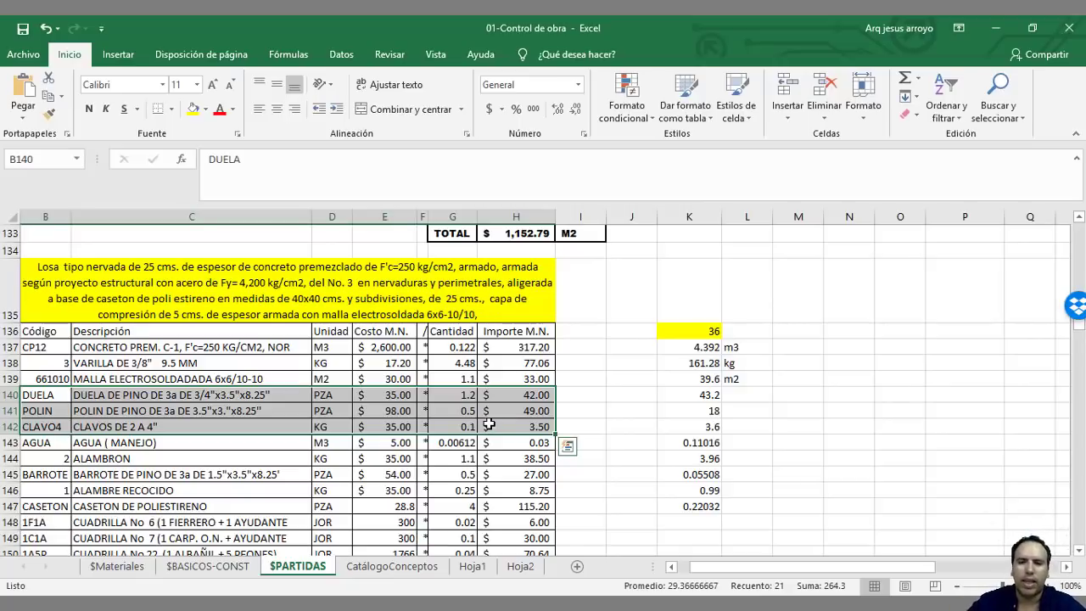
click(695, 395)
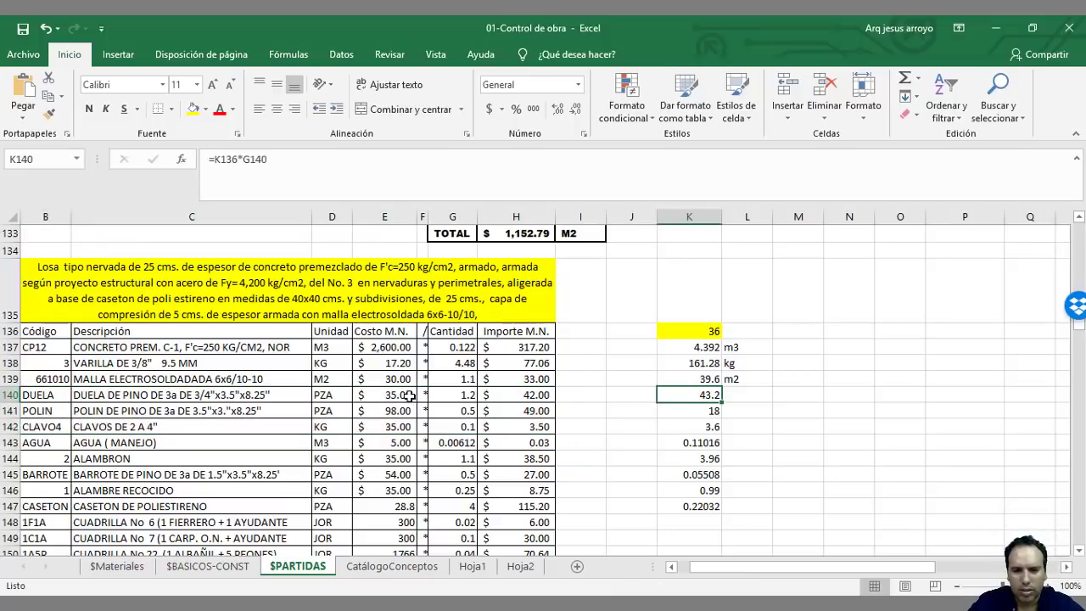
click(465, 394)
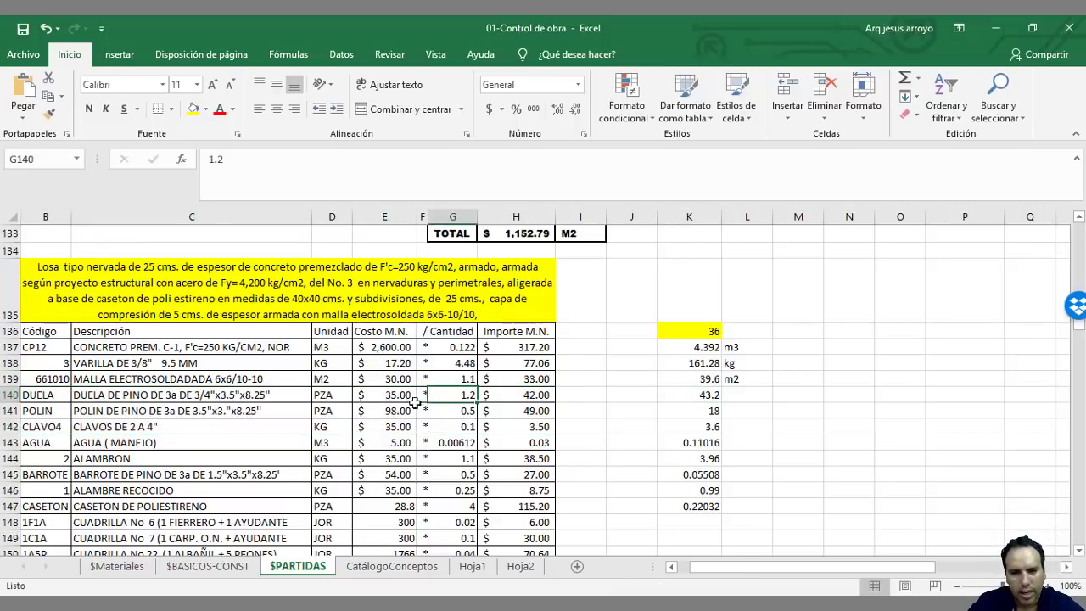
click(386, 395)
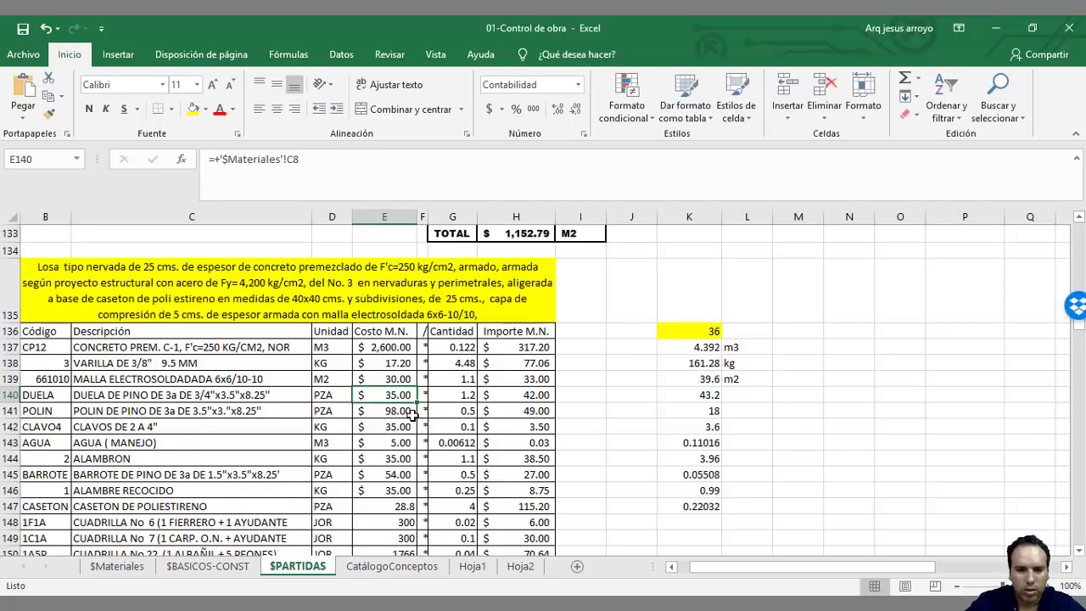
key(F2)
key(Return)
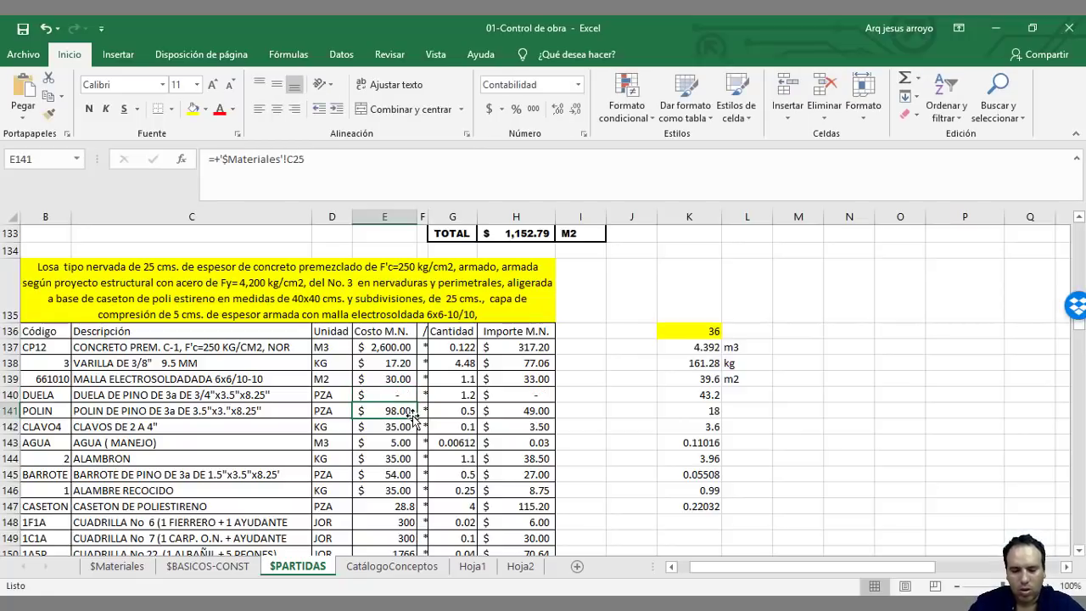
key(ctrl+z)
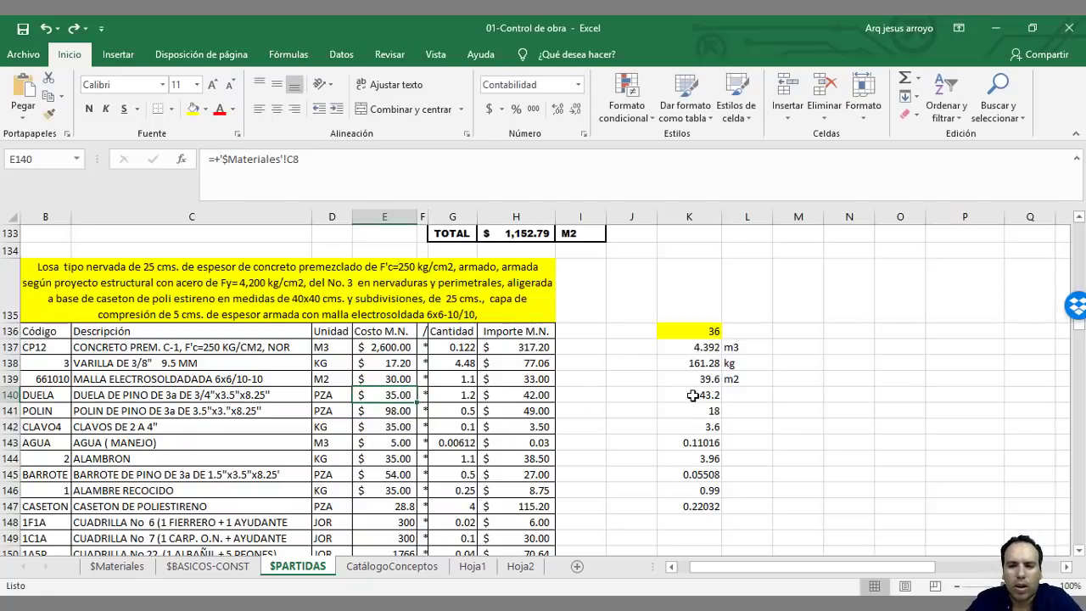
Step: Clear the board, post and nail totals in K140:K142
drag(665, 396, 684, 425)
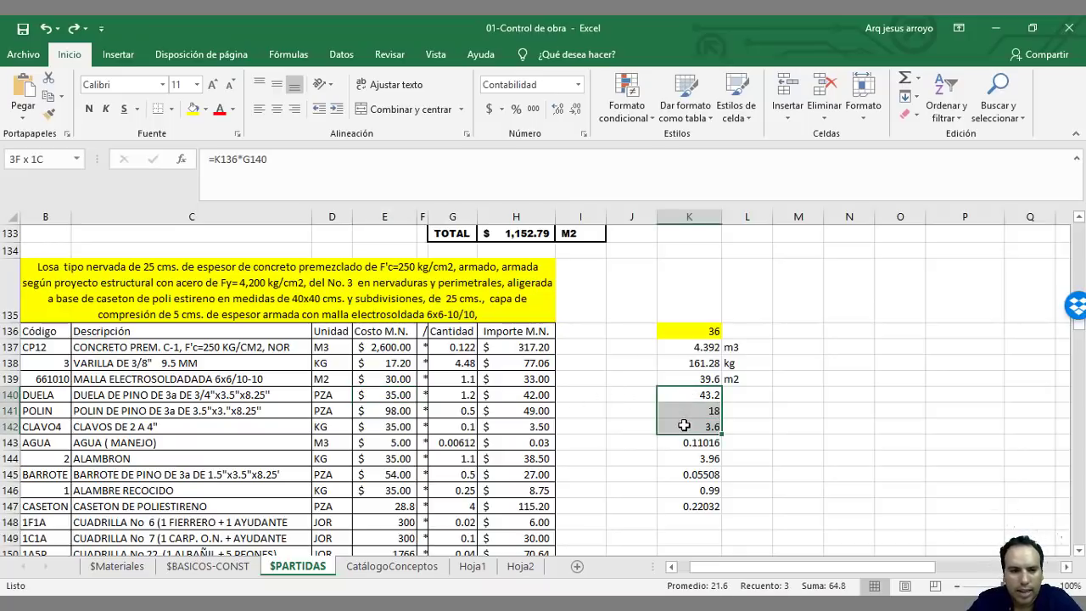
right_click(681, 429)
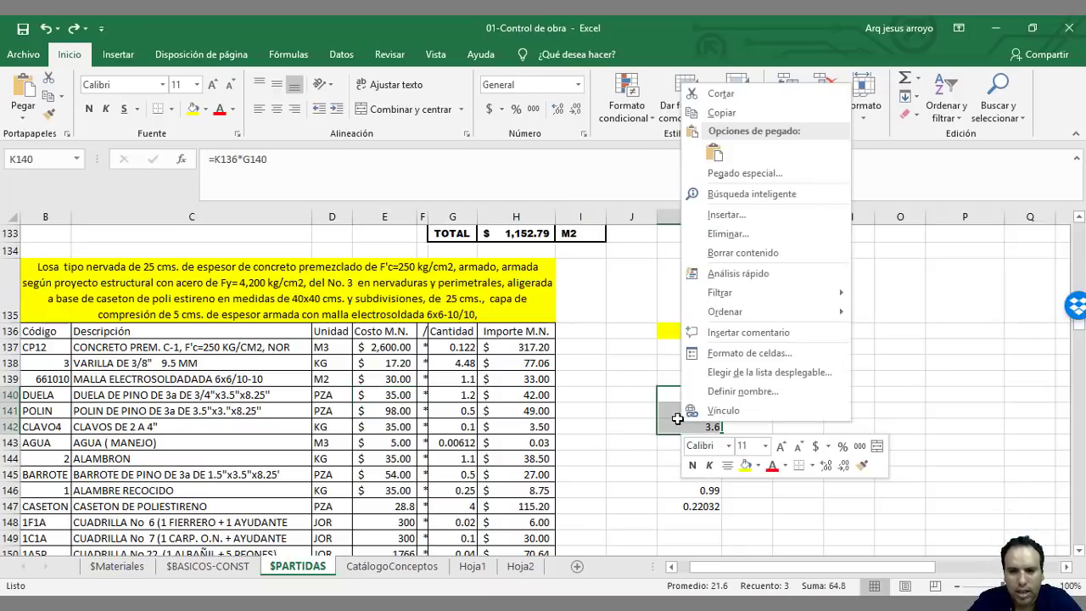
click(735, 253)
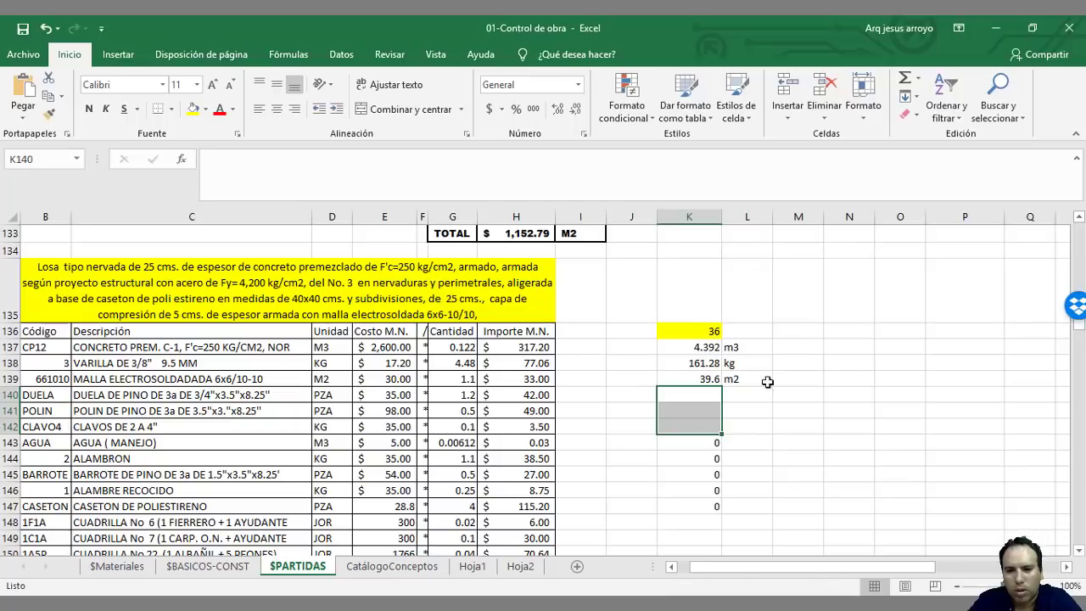
click(766, 466)
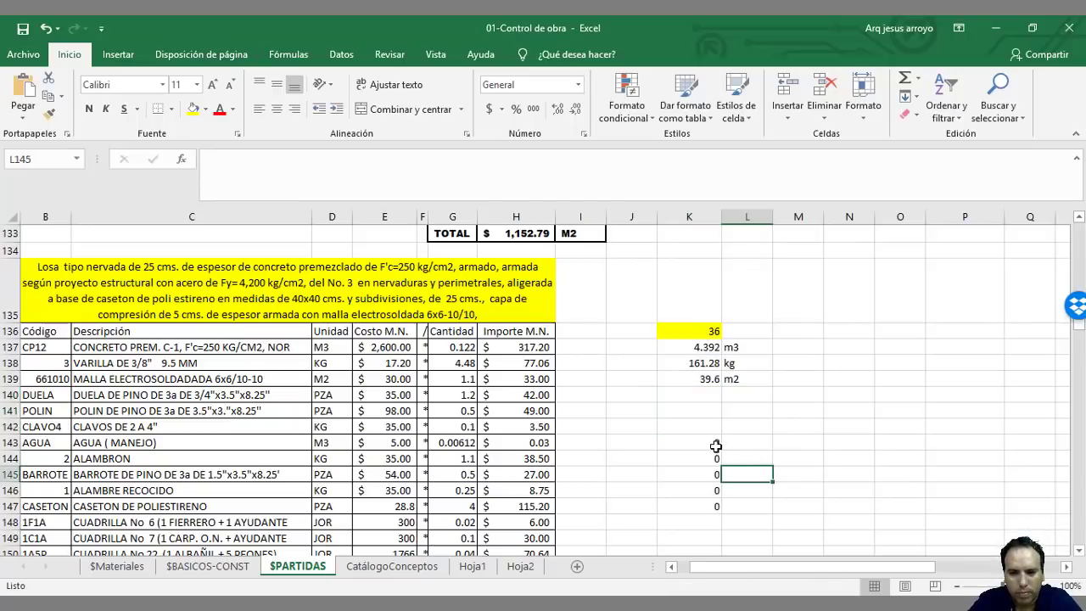
Step: Repoint the water total's formula in K143 to the slab area in K136 and label its unit m3 in L143
click(713, 444)
click(448, 161)
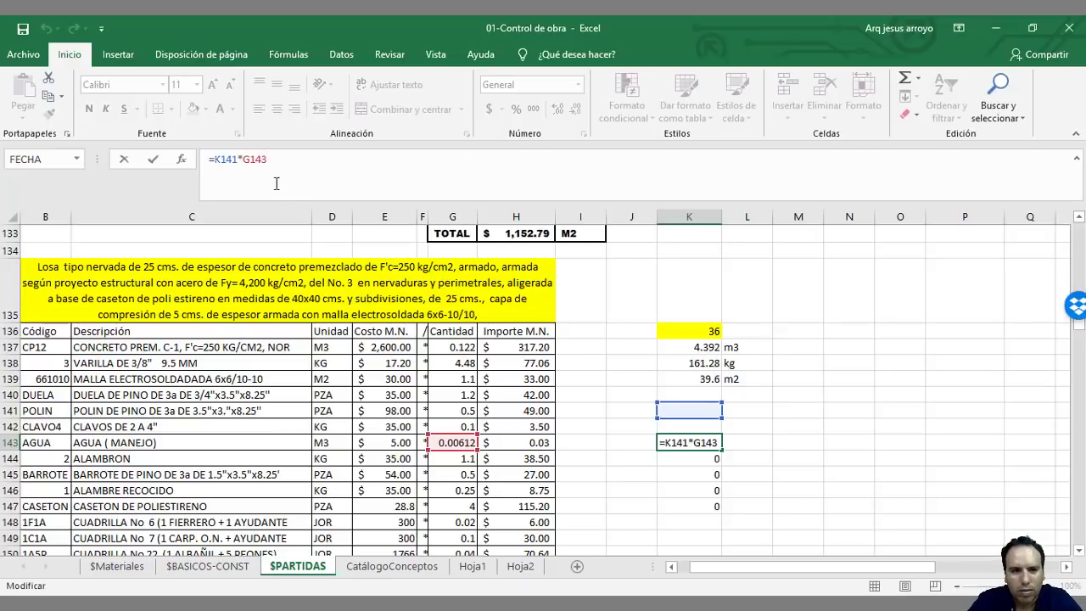
drag(679, 402, 692, 337)
key(Return)
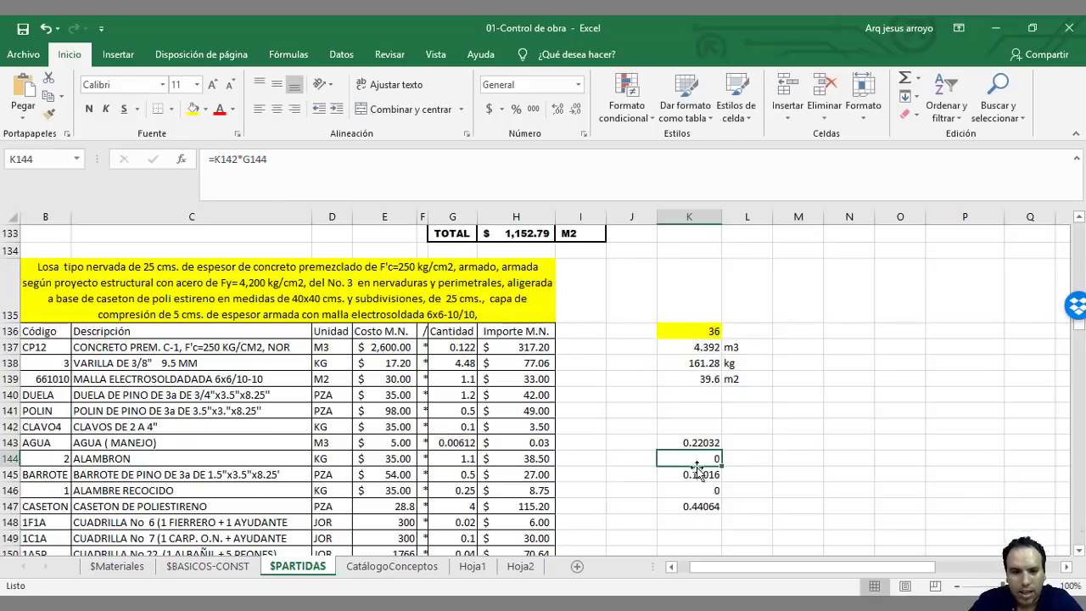
click(767, 442)
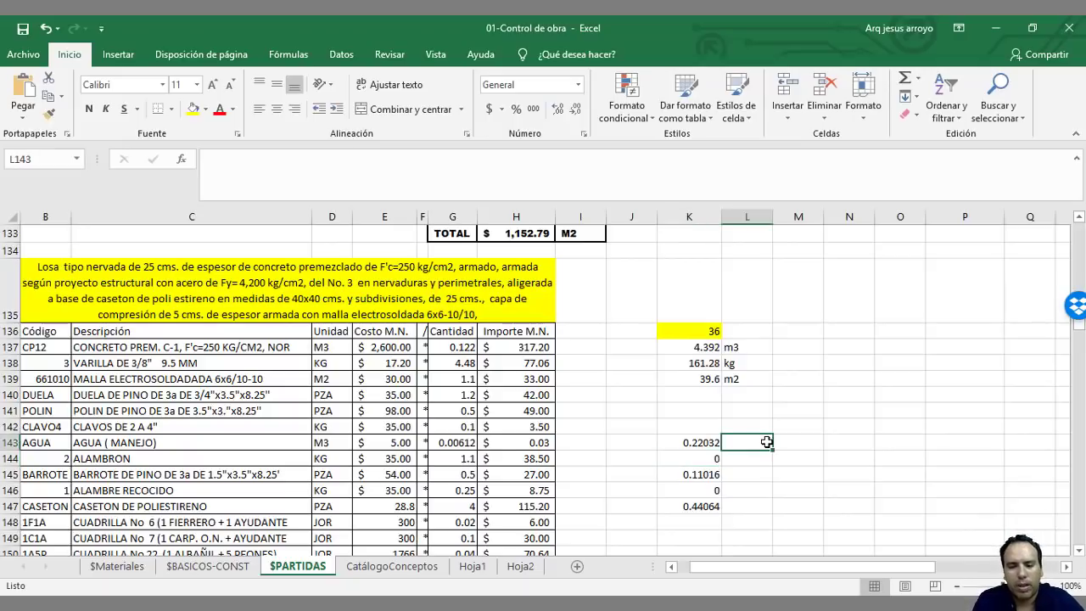
text(m3)
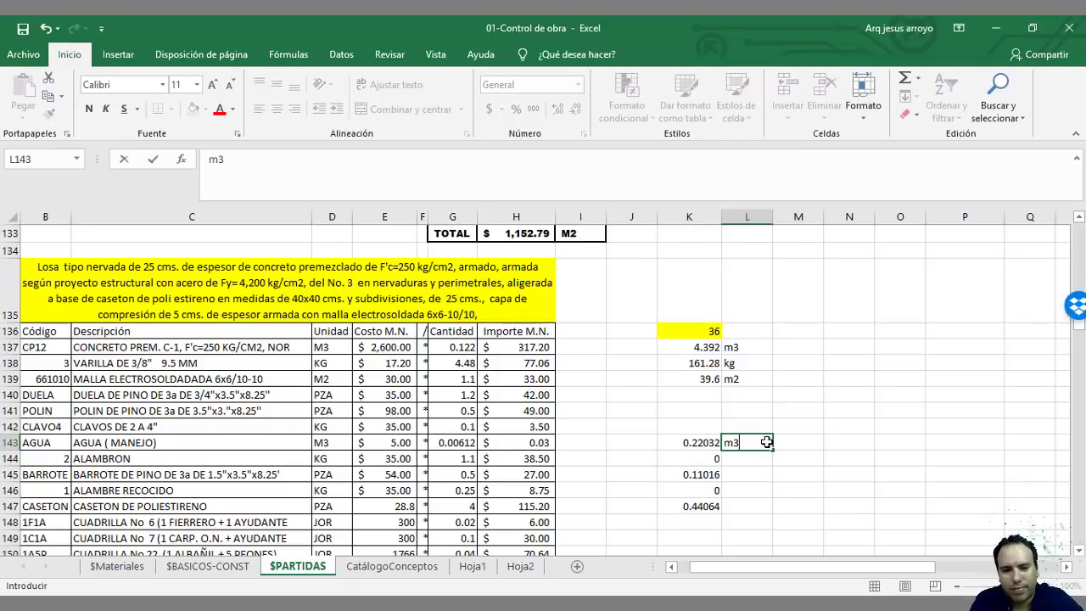
key(Return)
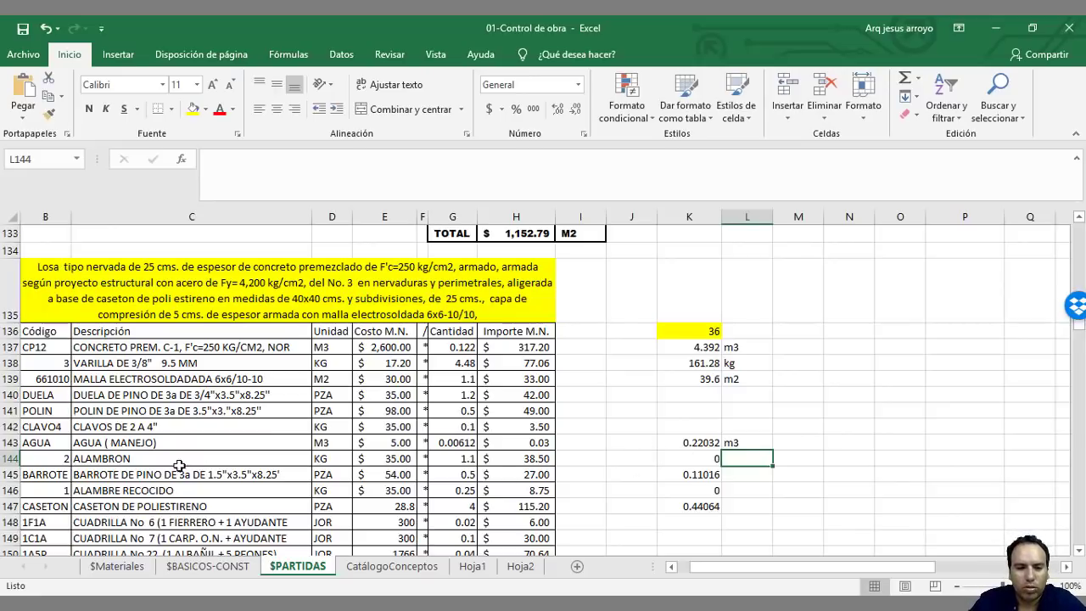
Step: Repoint the wire rod (ALAMBRON) total's formula in K144 to the slab area in K136 and label its unit kg in L144
click(709, 462)
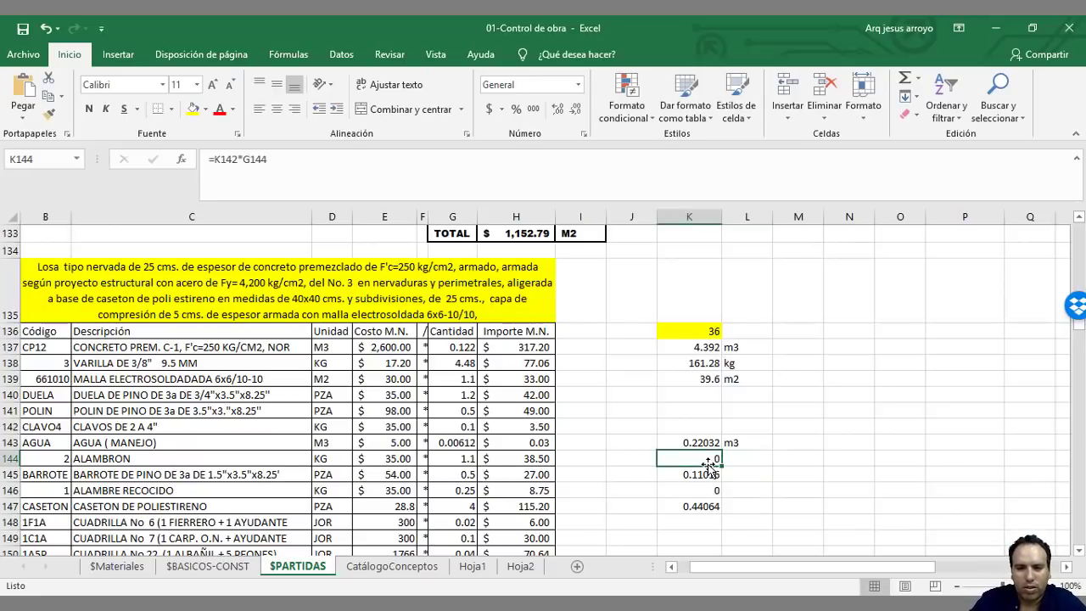
click(323, 182)
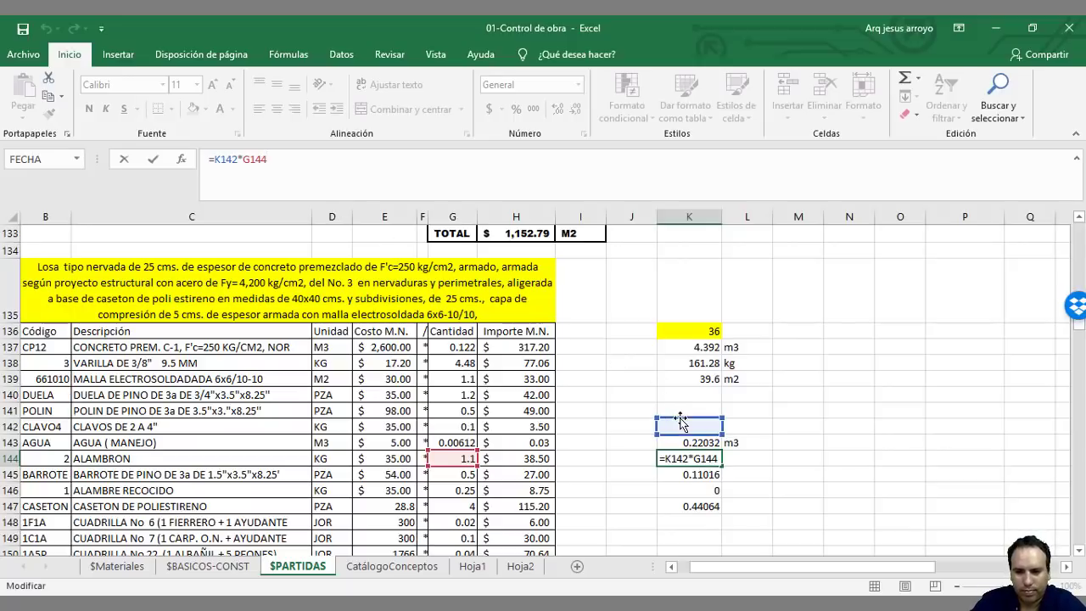
click(679, 331)
key(Return)
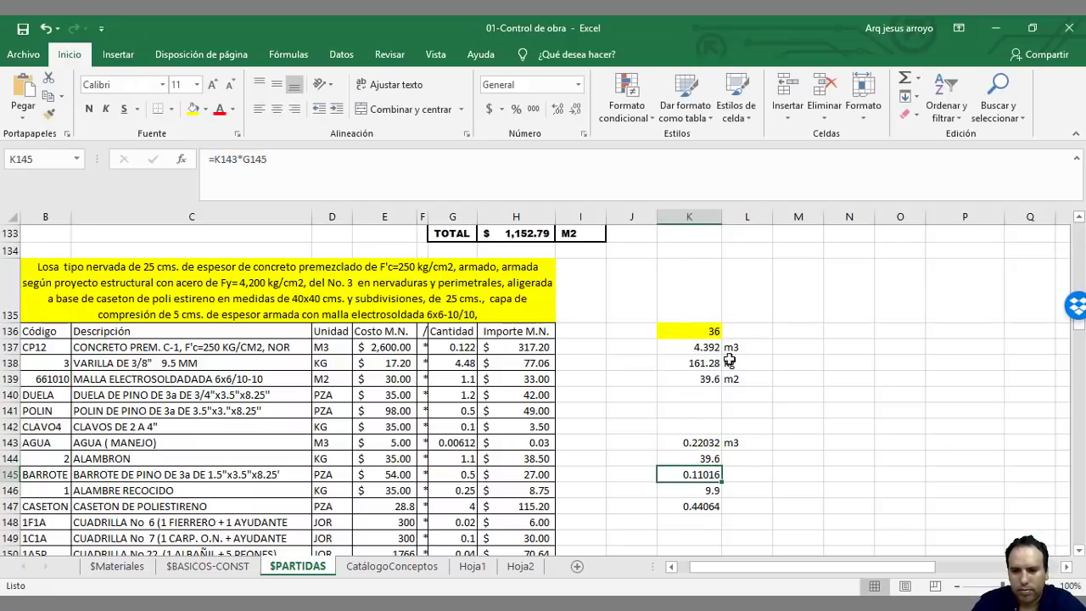
click(736, 455)
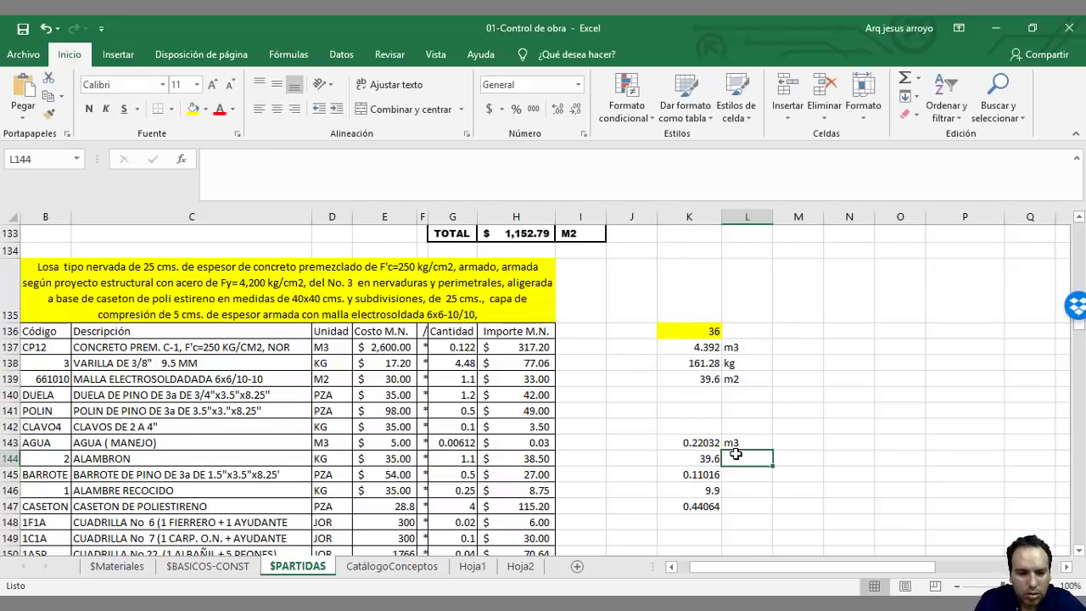
text(kg)
key(Return)
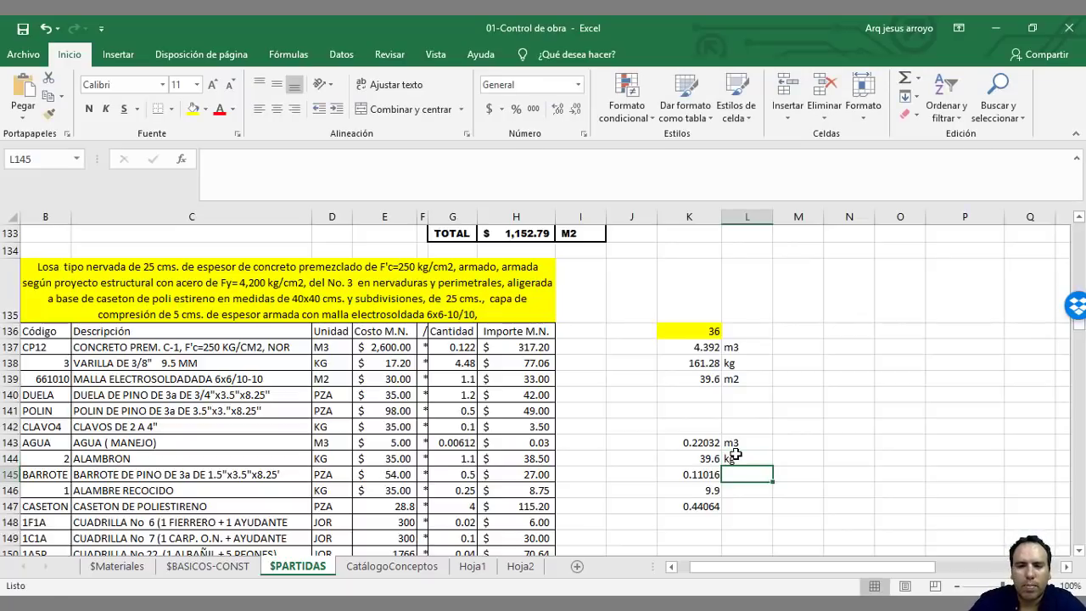
Step: Clear the pine batten (BARROTE) total in K145
click(171, 478)
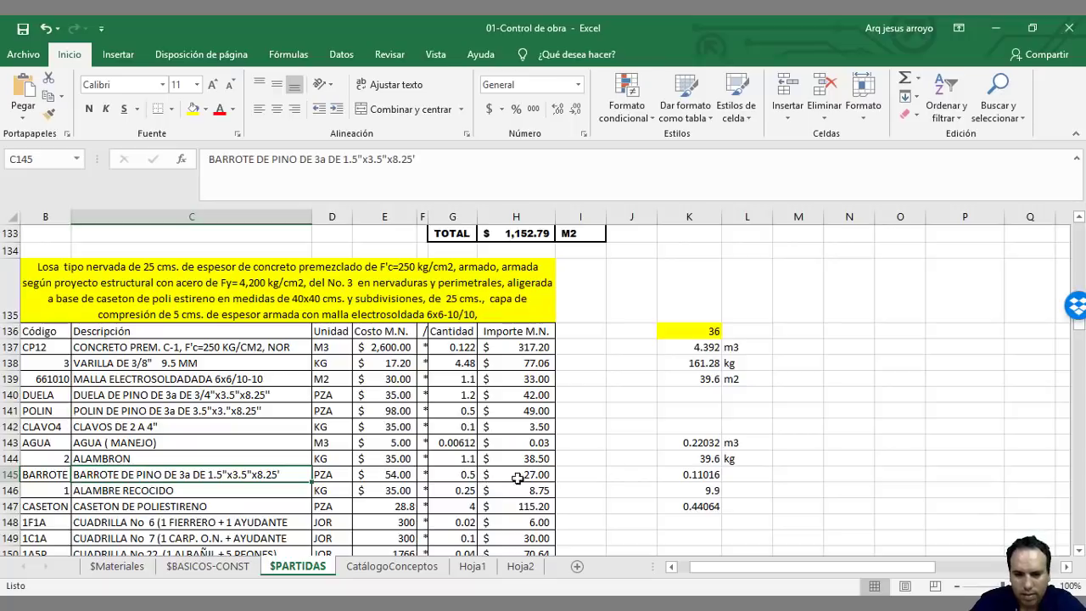
click(706, 474)
key(Delete)
key(Down)
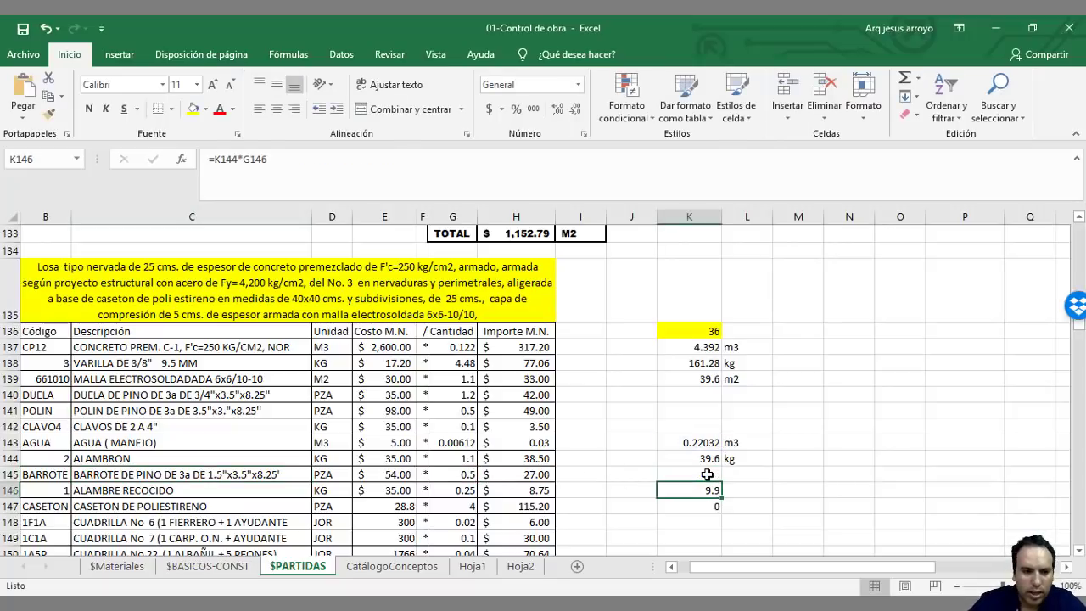
Step: Label the annealed wire total's unit as kg in L146
click(125, 490)
click(691, 494)
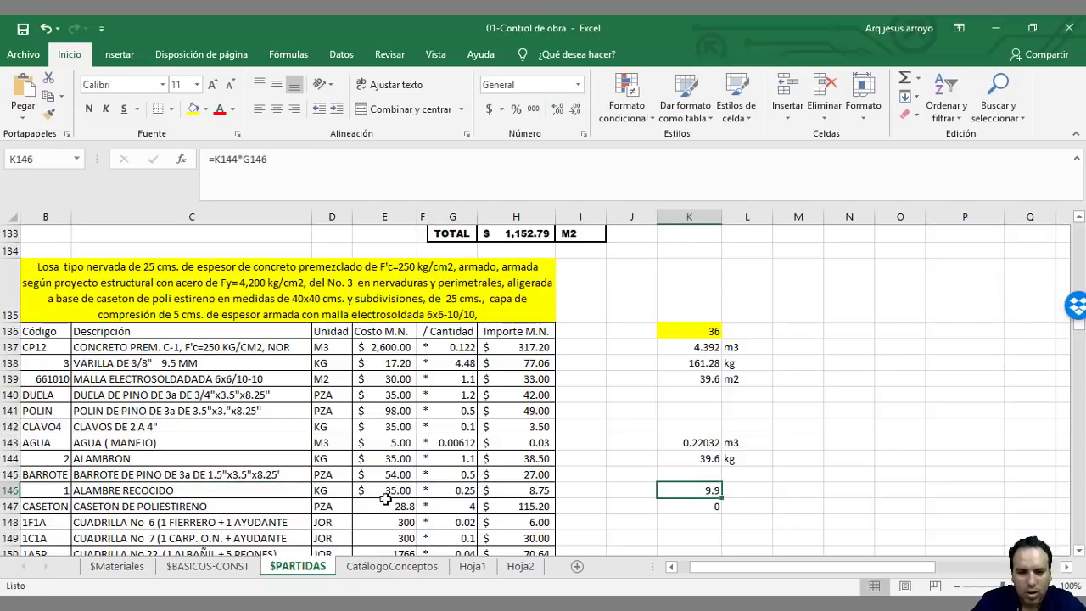
click(732, 491)
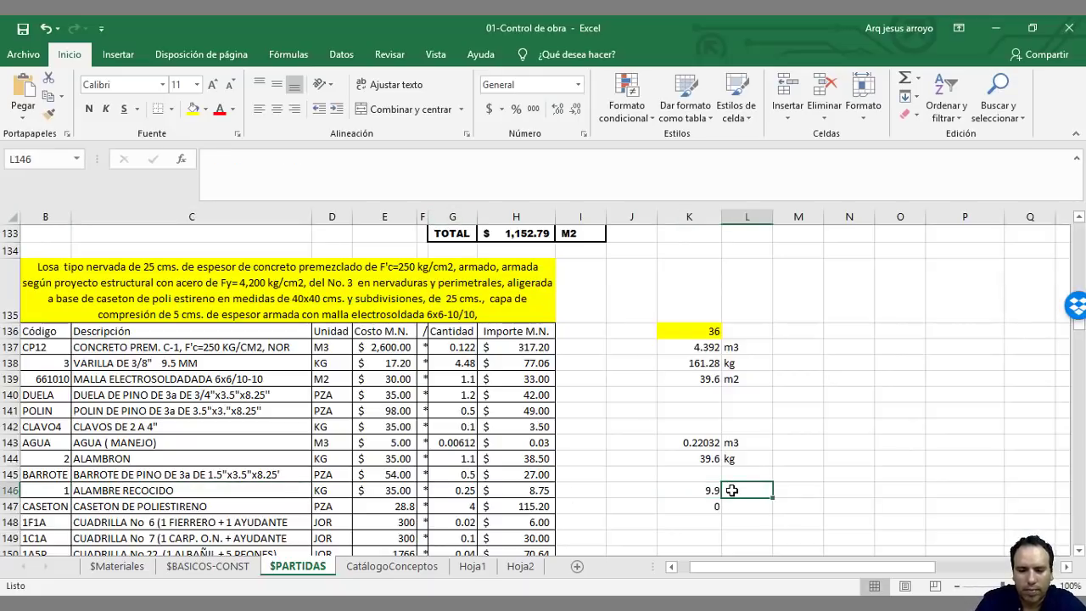
text(kg)
key(Return)
Step: Repoint the annealed wire total's formula in K146 to the slab area in K136
click(716, 489)
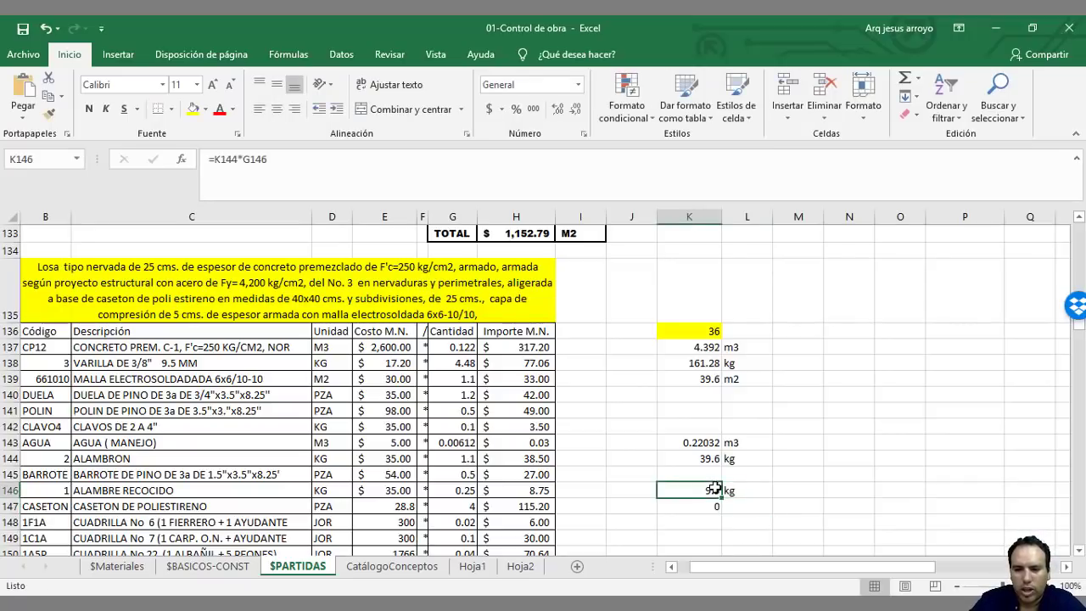
double_click(715, 489)
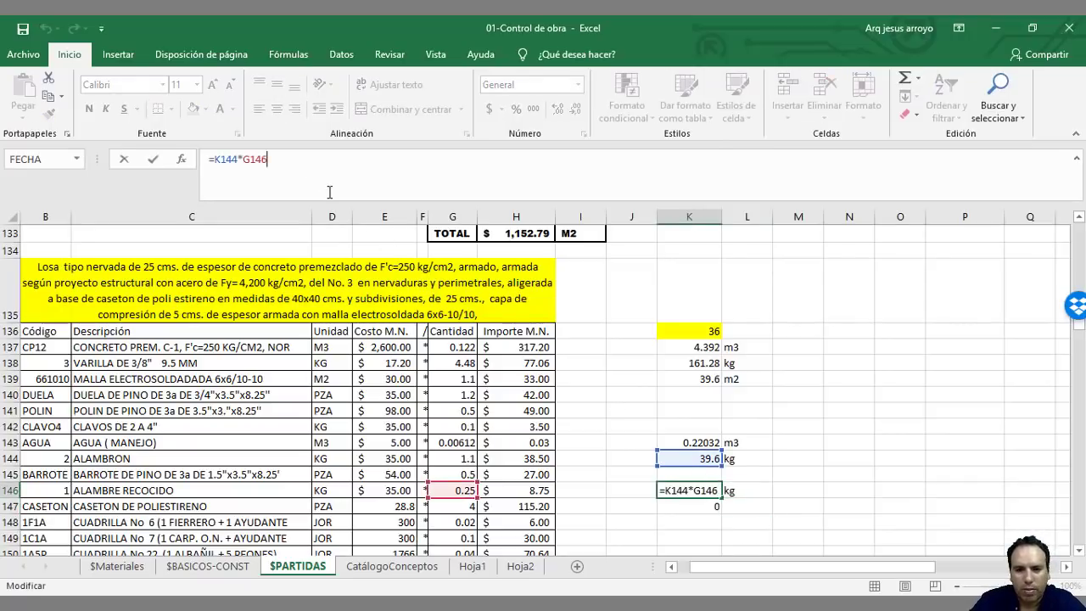
click(672, 444)
click(686, 490)
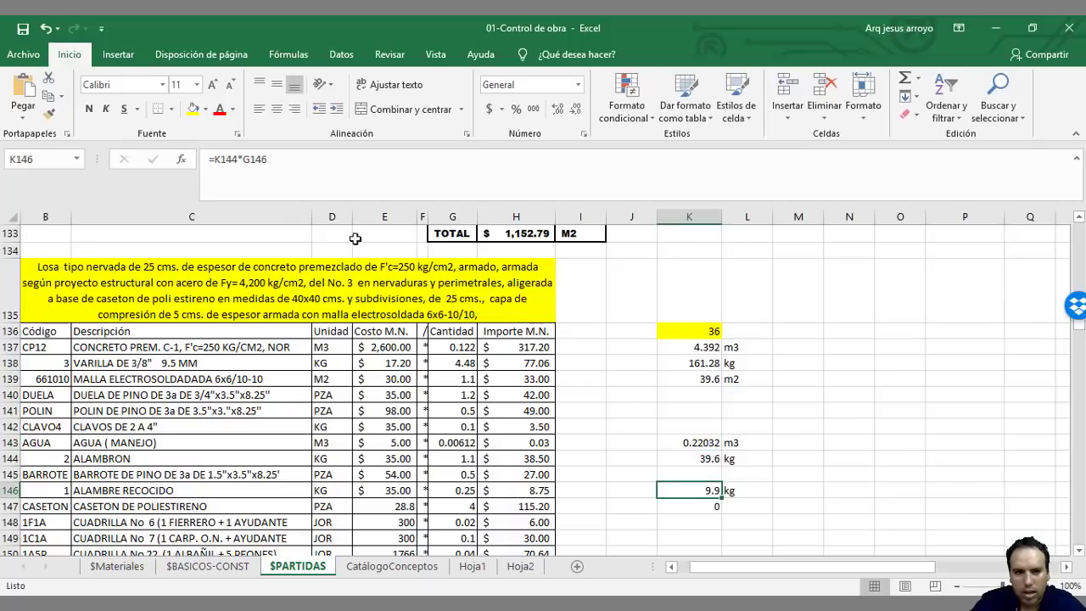
key(F2)
drag(672, 451, 670, 328)
key(Return)
Step: Repoint the polystyrene caisson total's formula in K147 to the slab area in K136
scroll(639, 358, down, 3)
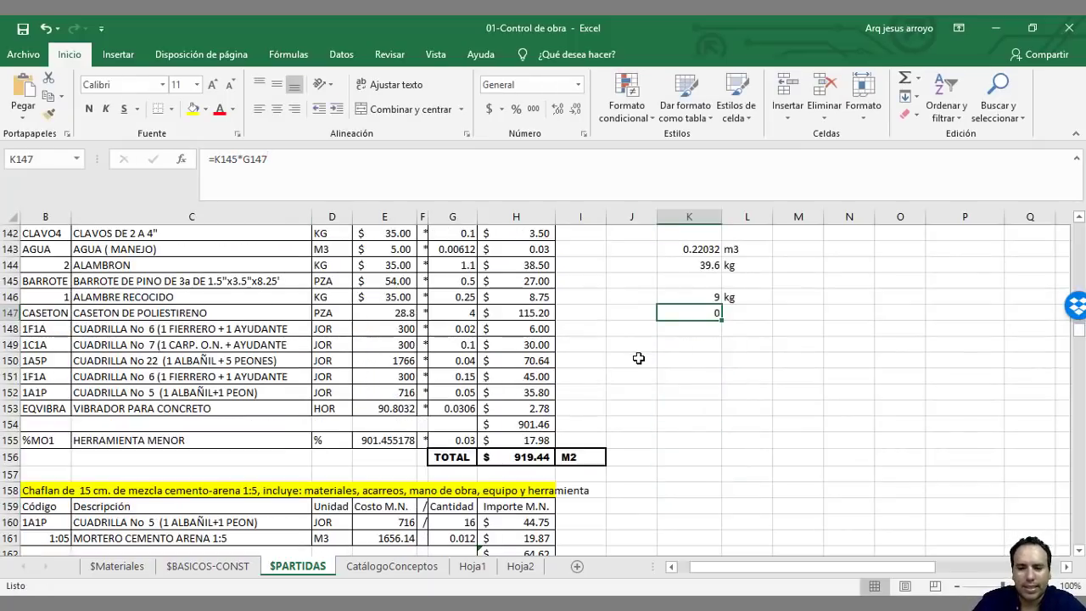
scroll(644, 365, up, 1)
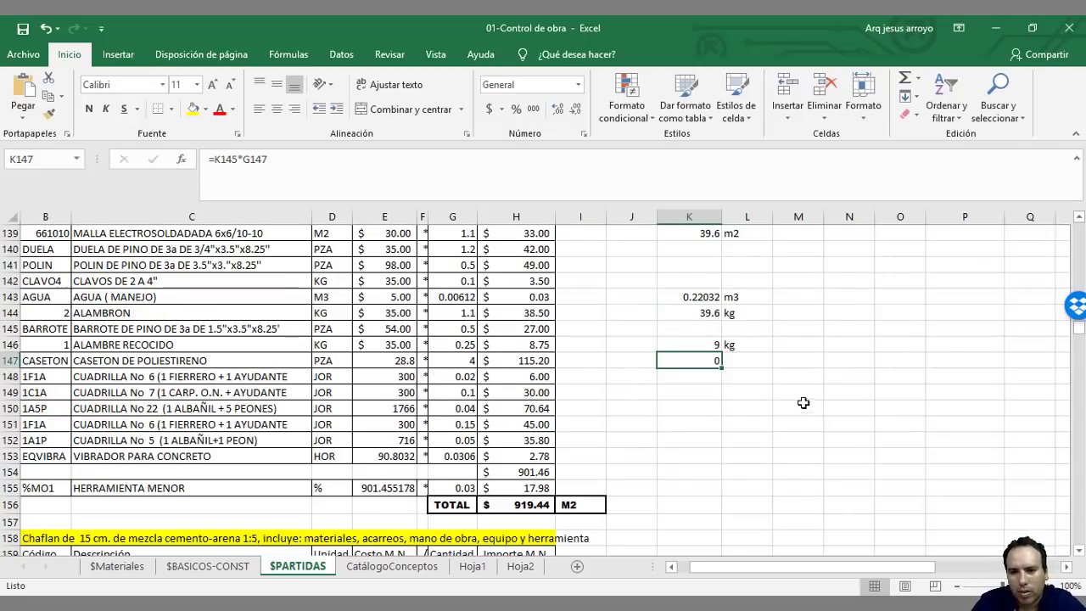
scroll(802, 401, up, 1)
double_click(696, 403)
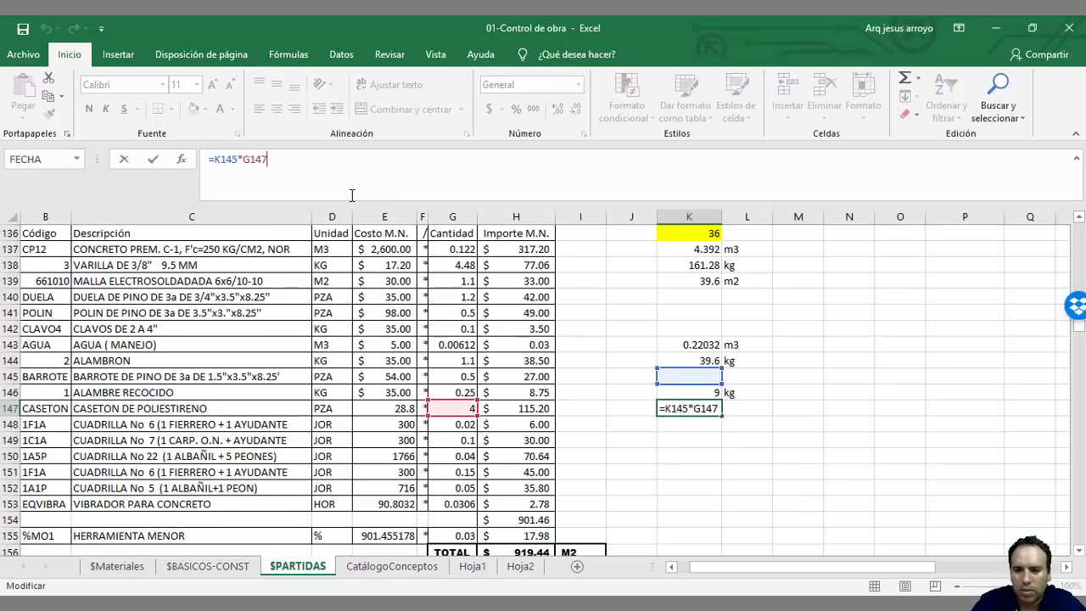
drag(666, 371, 675, 238)
key(Return)
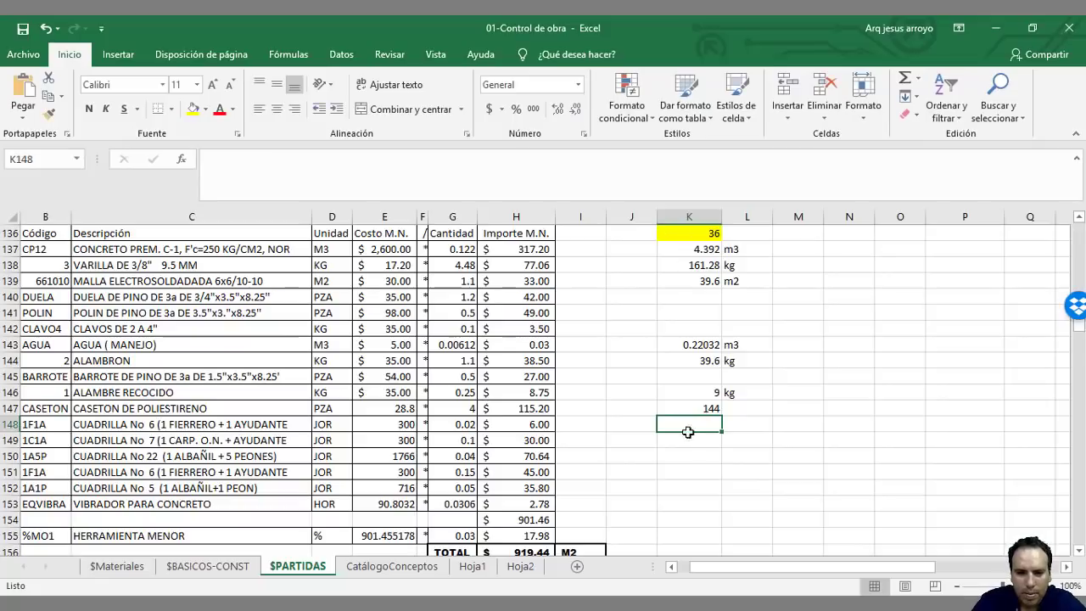
Step: Copy the caisson total's formula from K147 into K153 for the concrete vibrator row
click(378, 504)
click(304, 507)
click(448, 504)
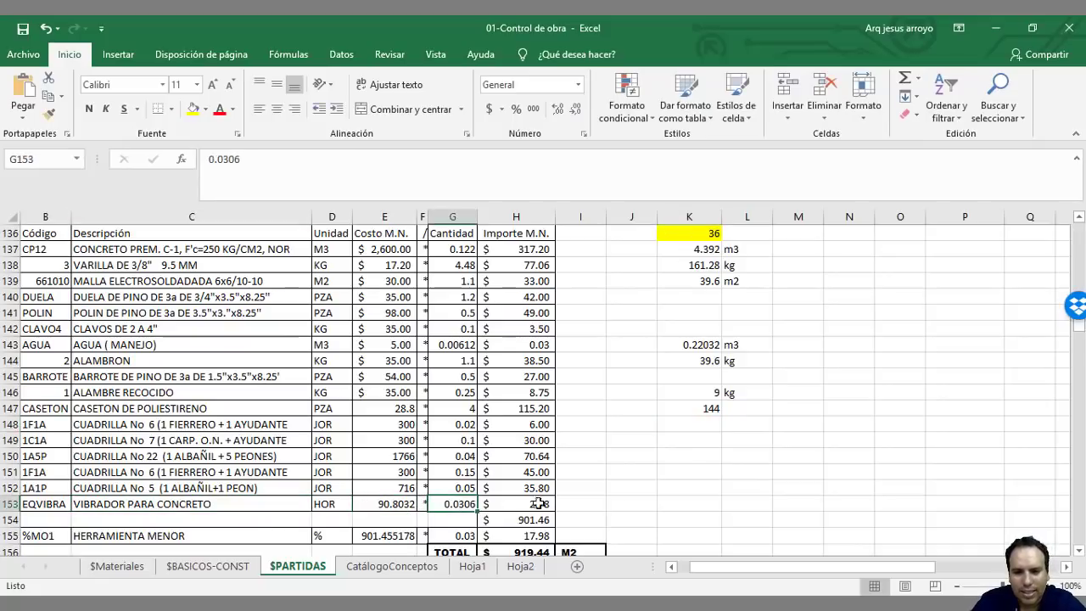
click(694, 410)
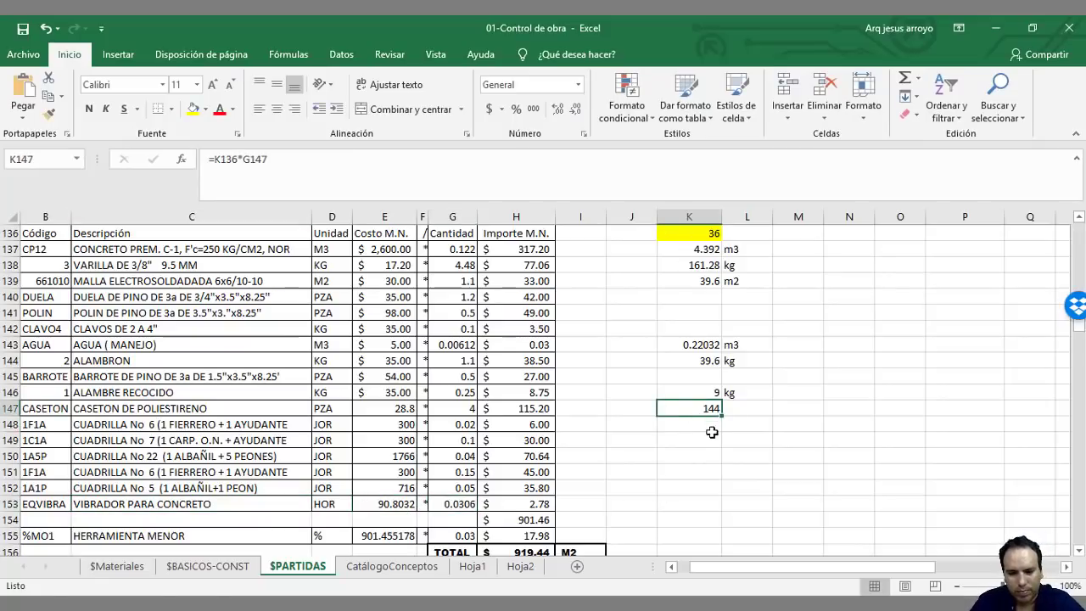
key(ctrl+c)
click(676, 506)
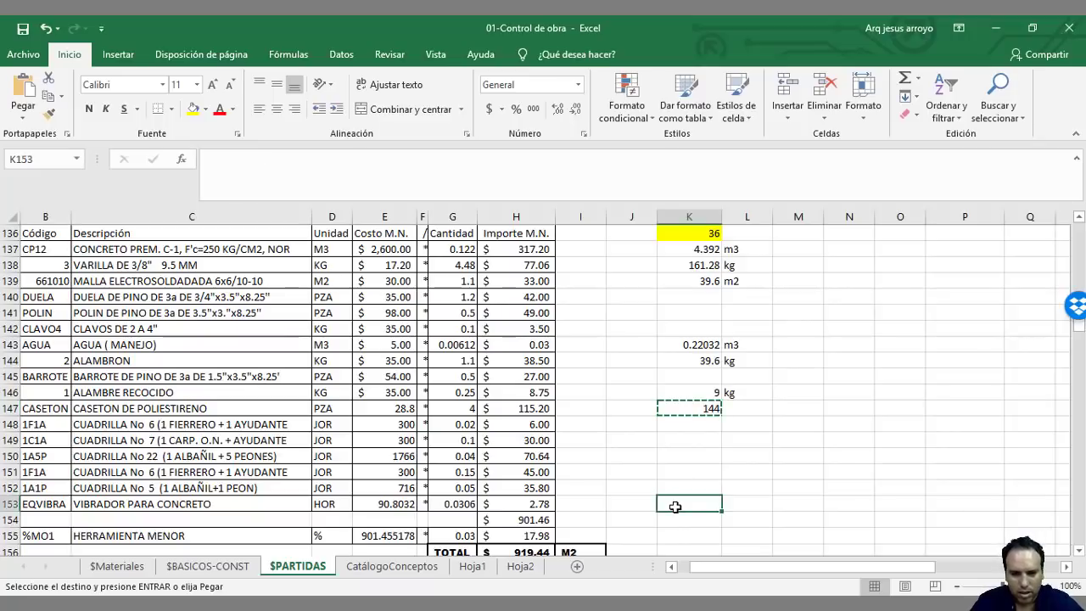
key(ctrl+v)
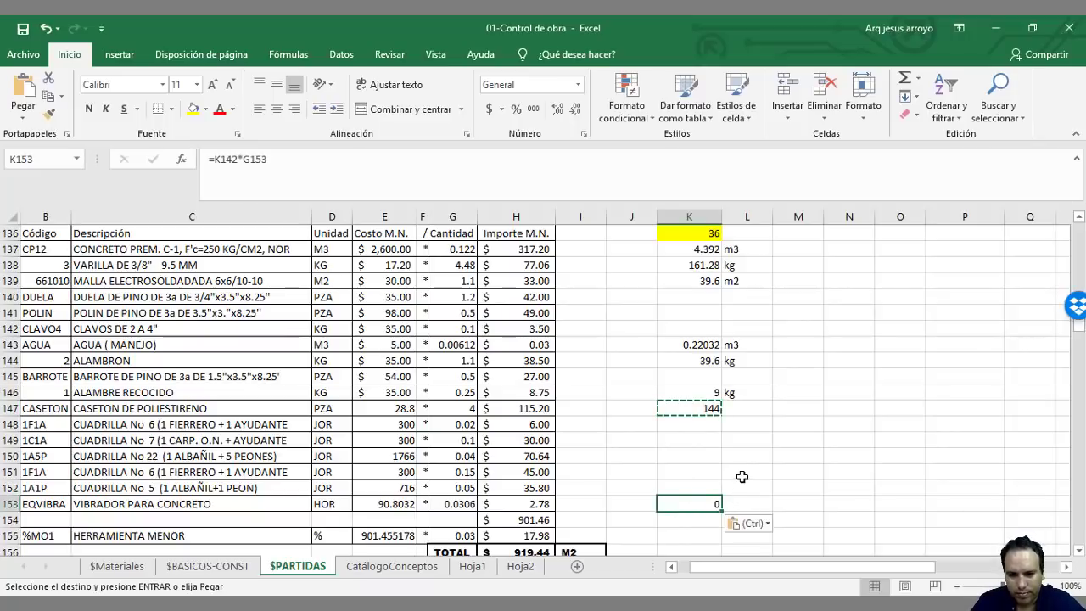
Step: Repoint the concrete vibrator total's formula in K153 to the slab area in K136
click(743, 473)
click(696, 502)
double_click(696, 502)
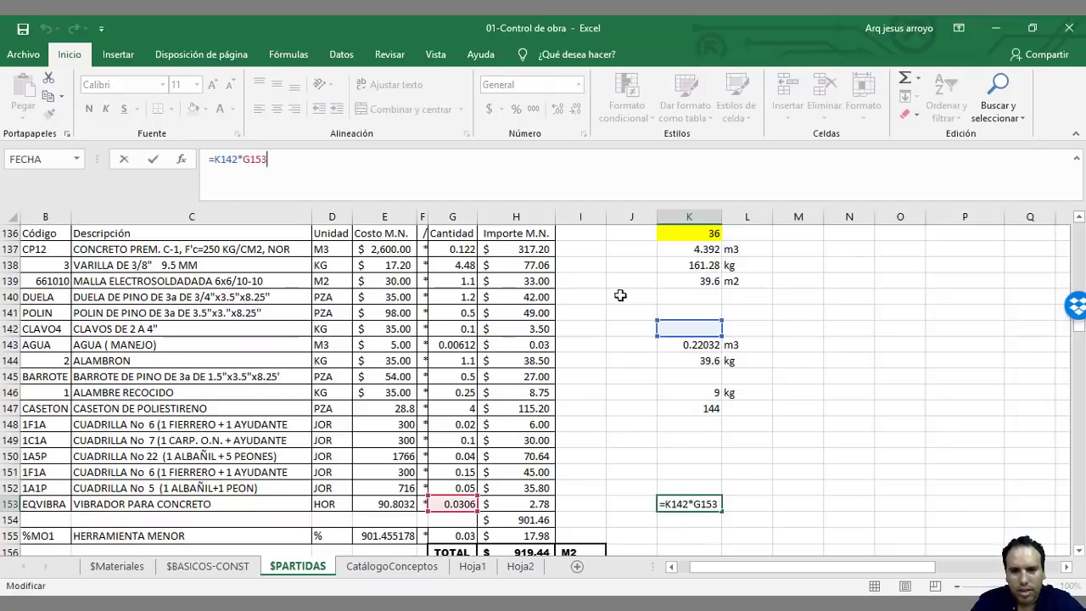
click(685, 233)
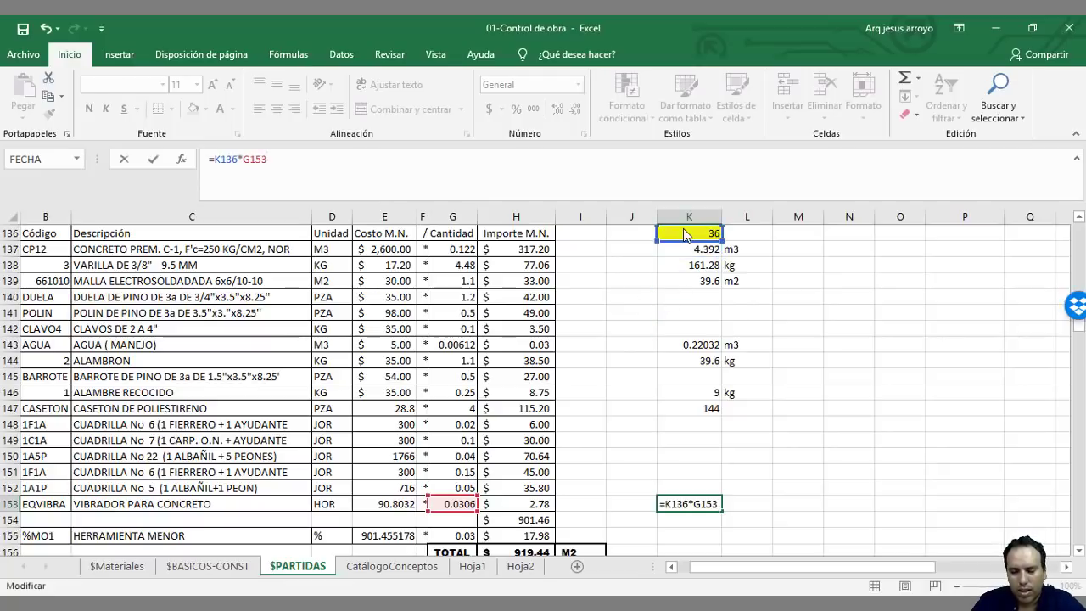
key(ctrl+Return)
key(Return)
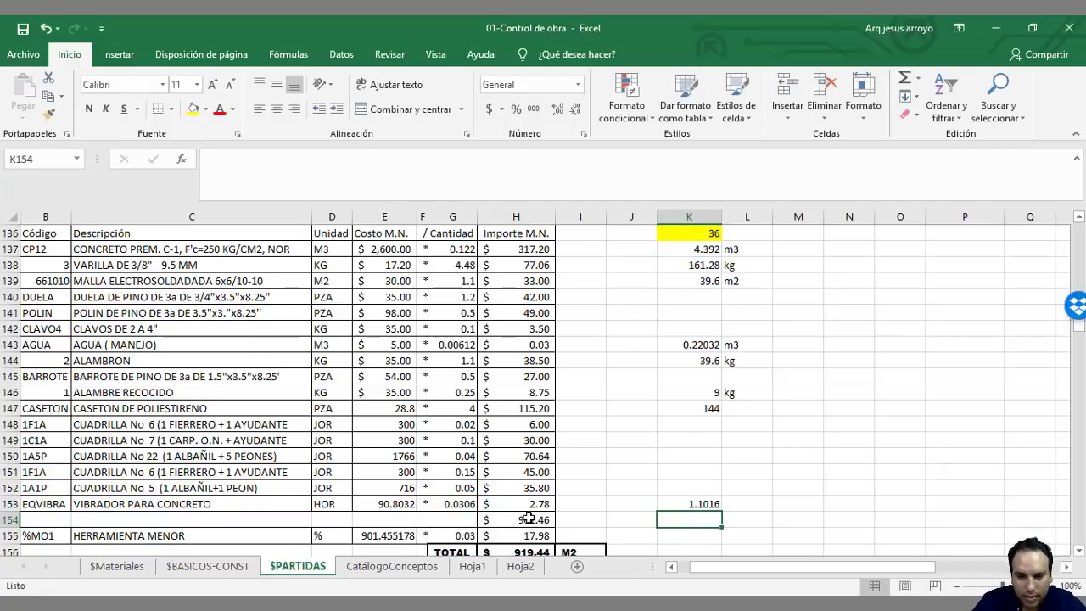
Step: Review the vibrator total in K153 and the ribbed slab's unit price total in H156
click(705, 504)
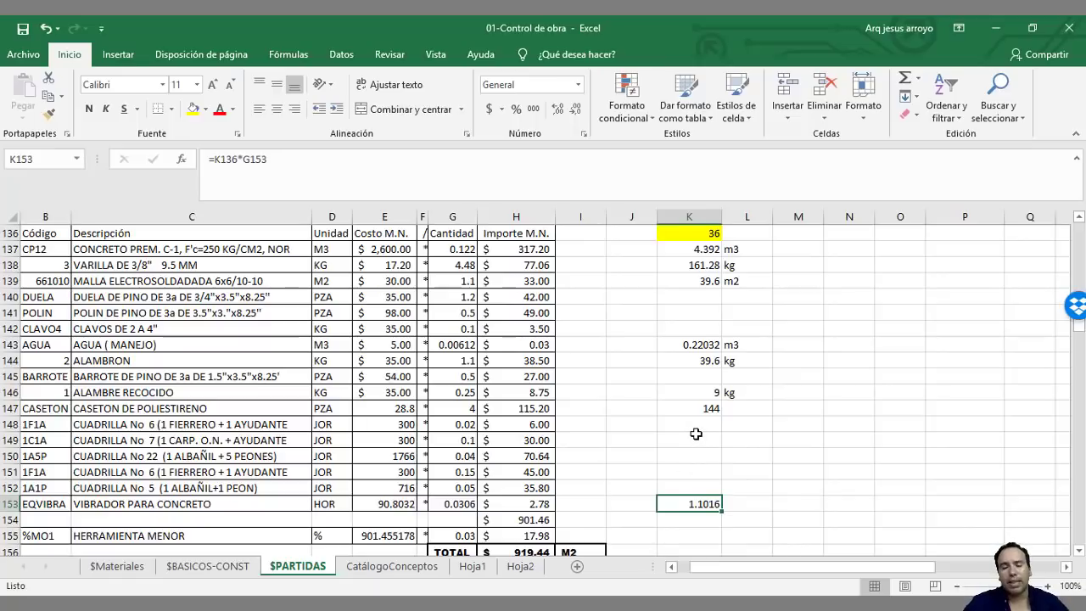
scroll(697, 431, down, 2)
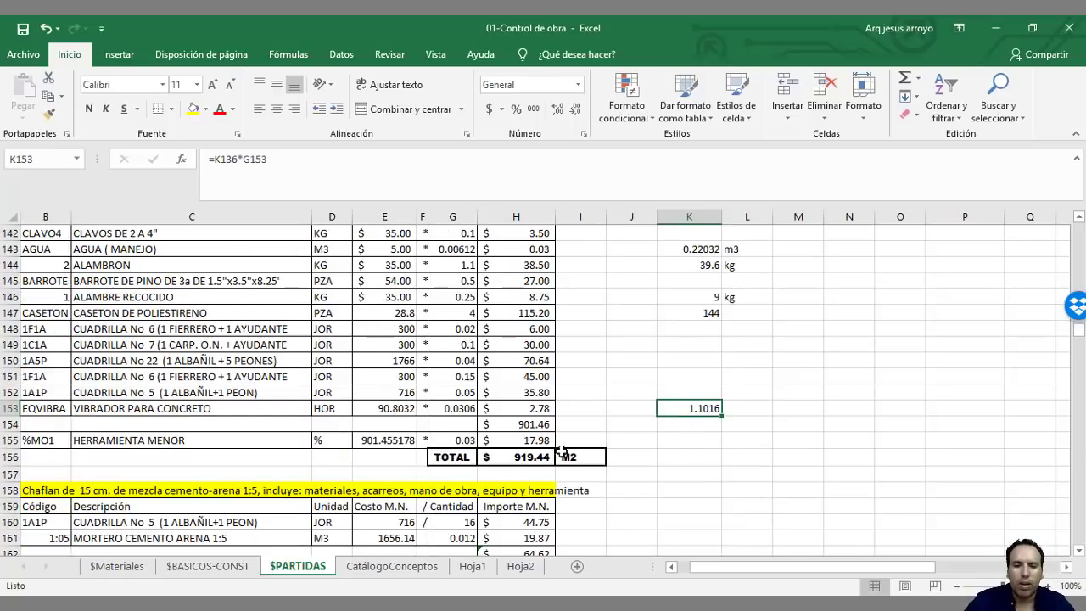
click(527, 458)
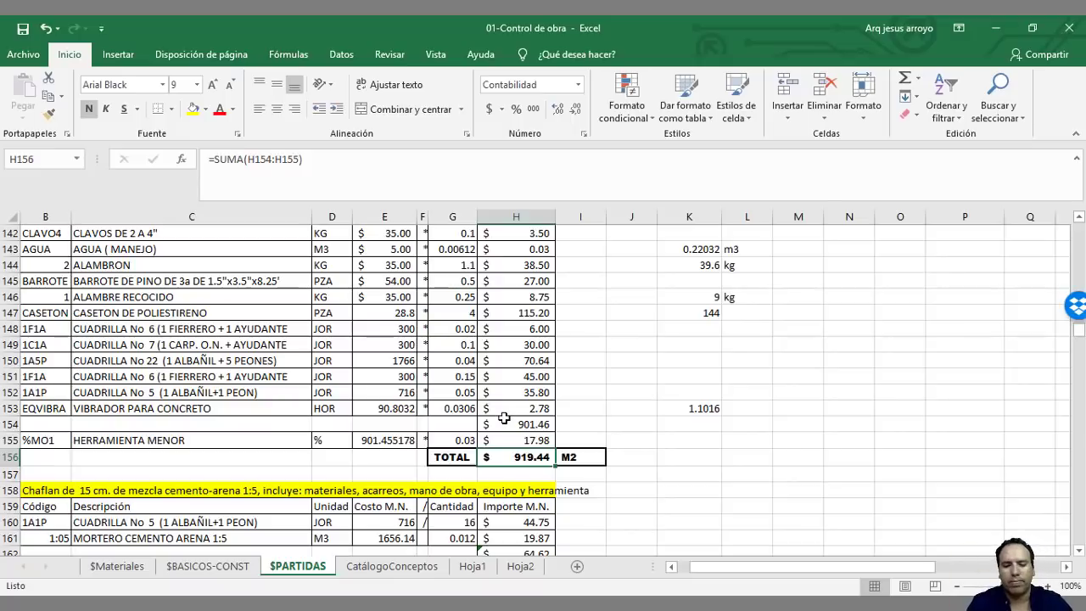
shift+click(505, 418)
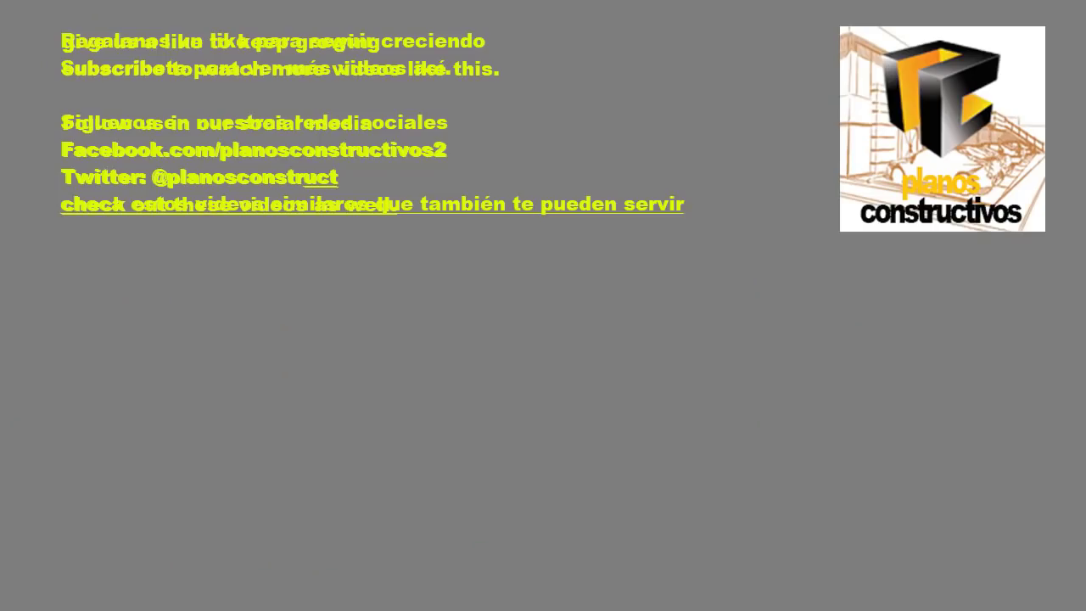